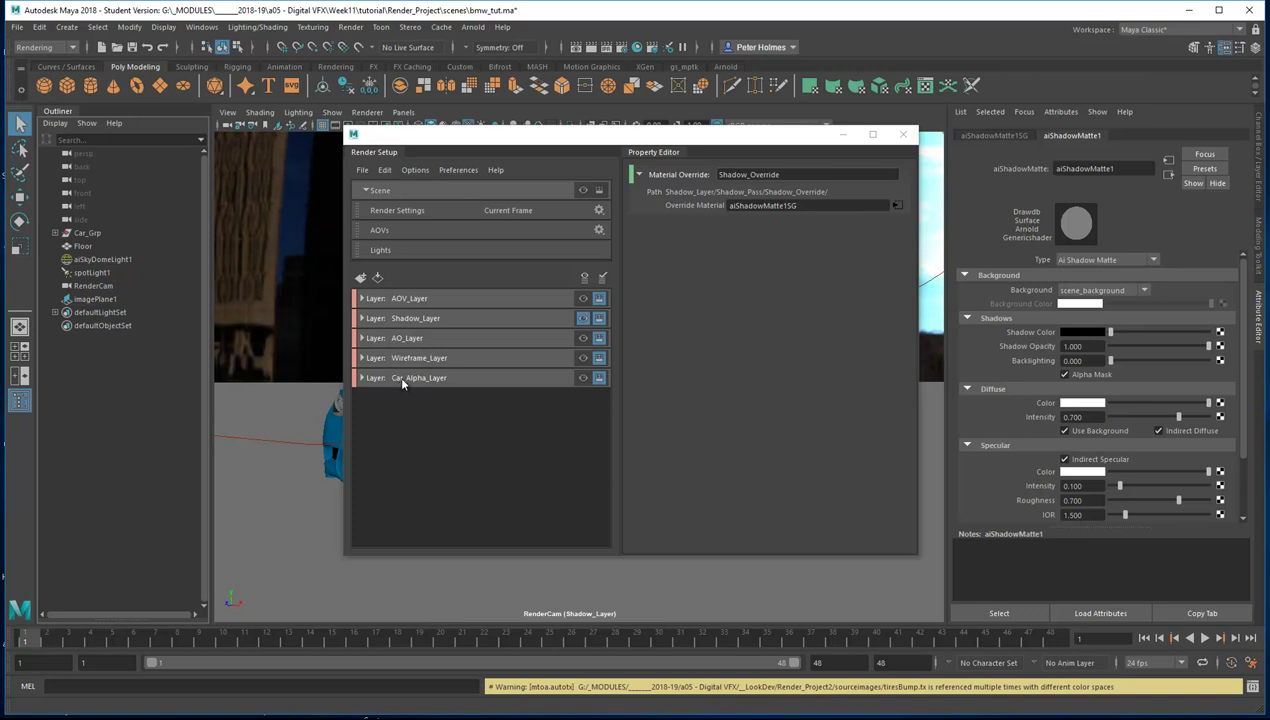
Activate Car_Alpha_Layer and check its beauty and alpha channel in the Arnold RenderView
click(583, 377)
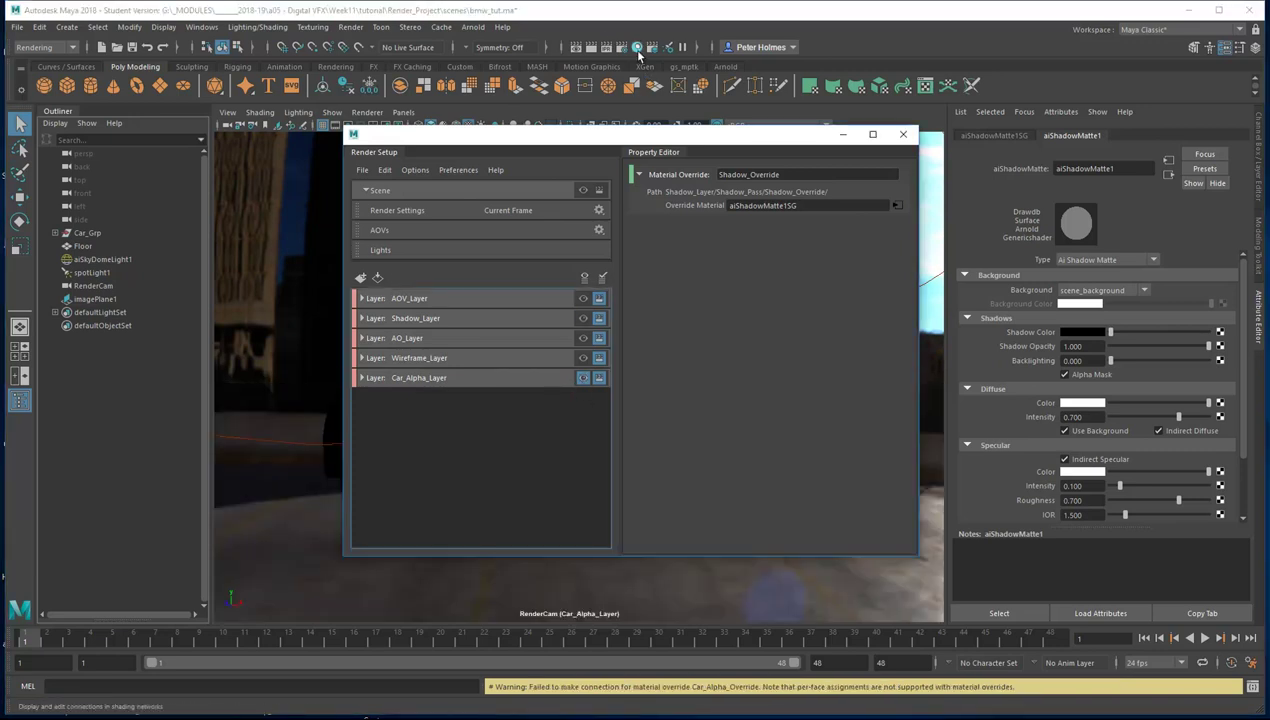
click(473, 27)
key(Escape)
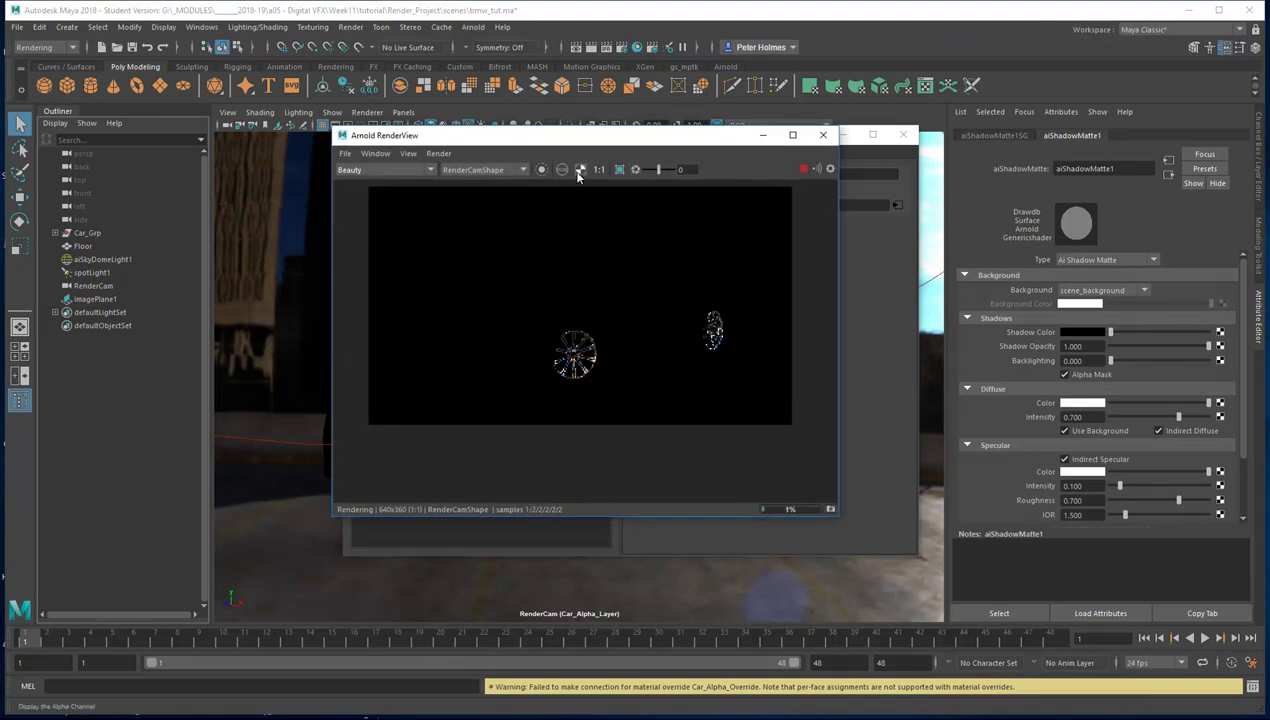
click(579, 172)
click(579, 172)
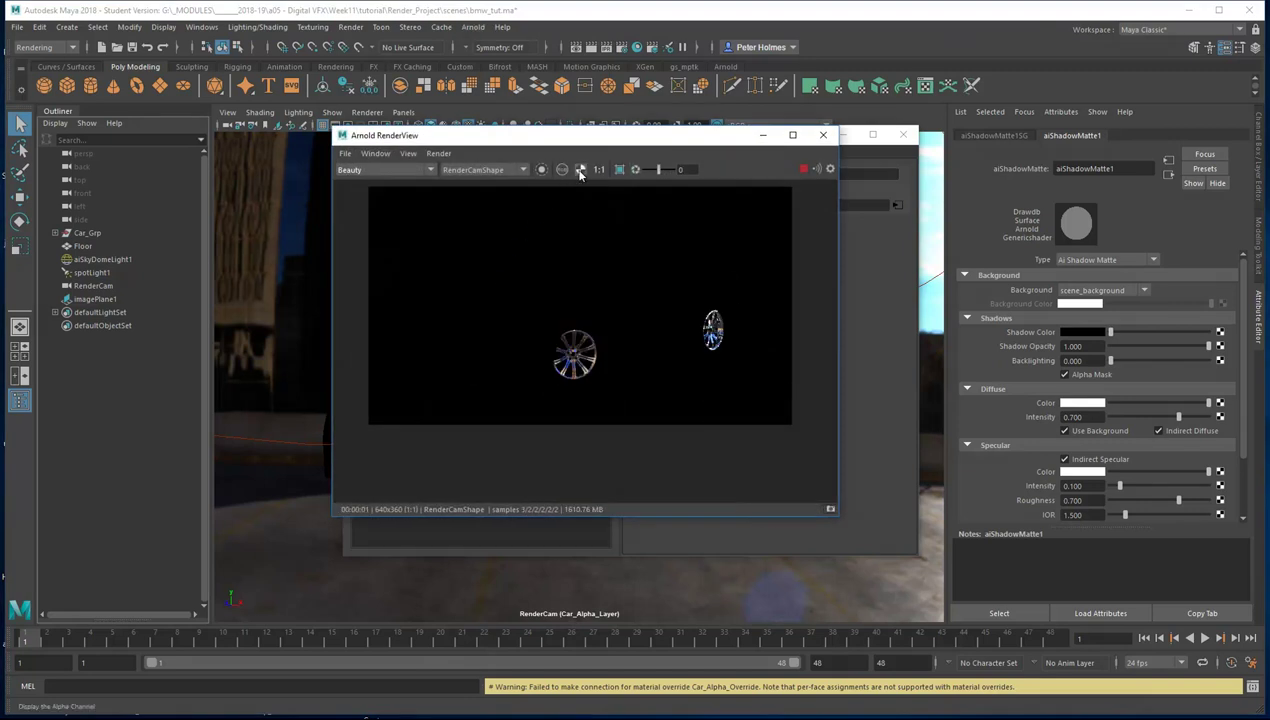
click(823, 136)
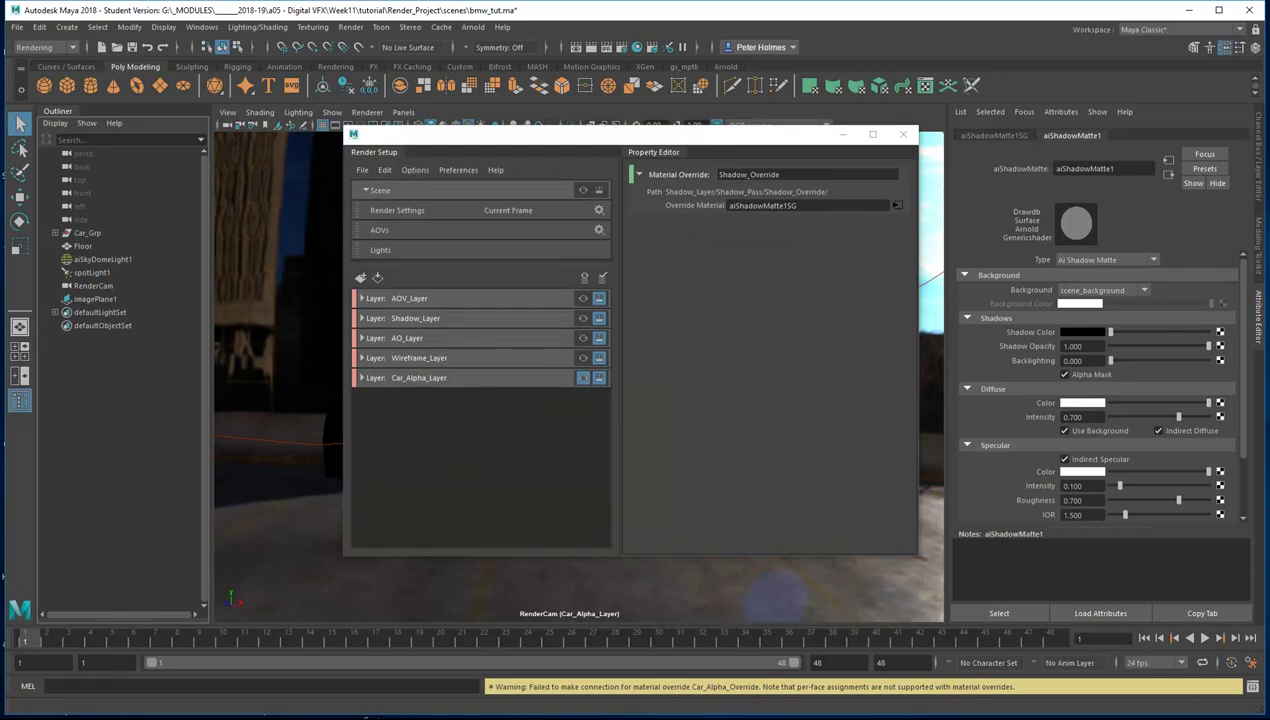
Reopen the Arnold RenderView and compare the alpha channel with the beauty image of Car_Alpha_Layer
click(473, 27)
click(481, 50)
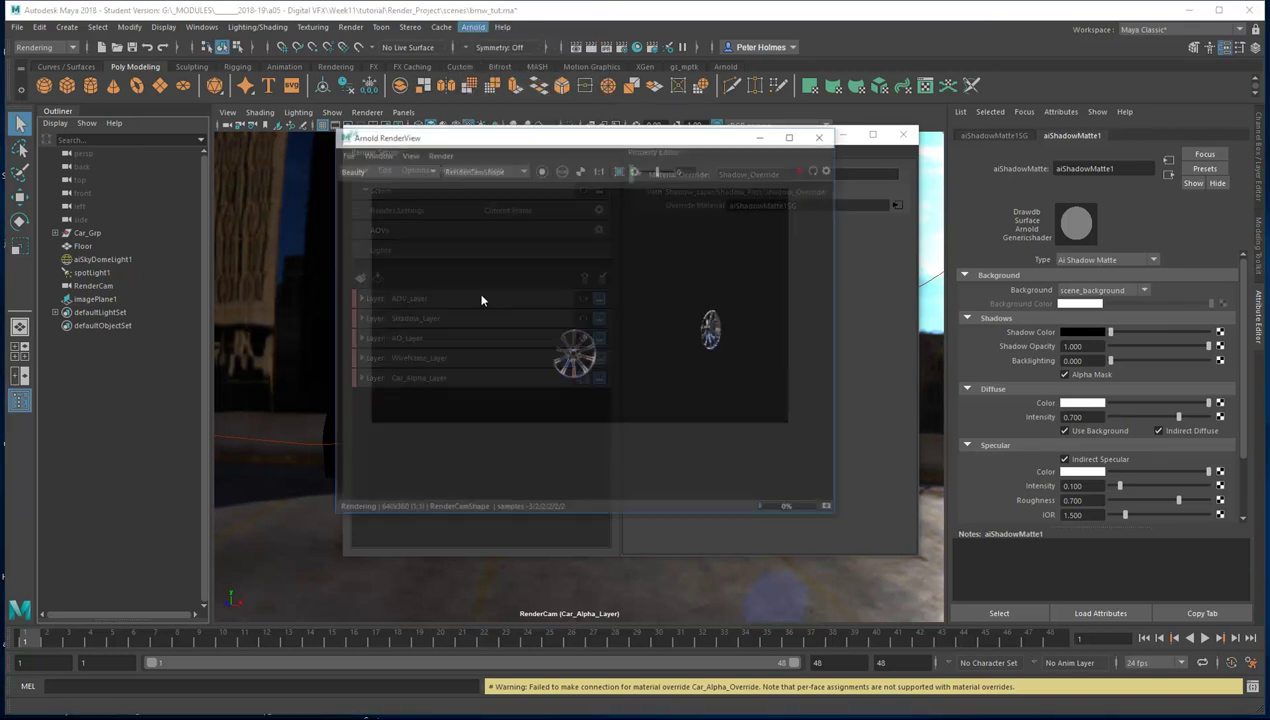
click(579, 170)
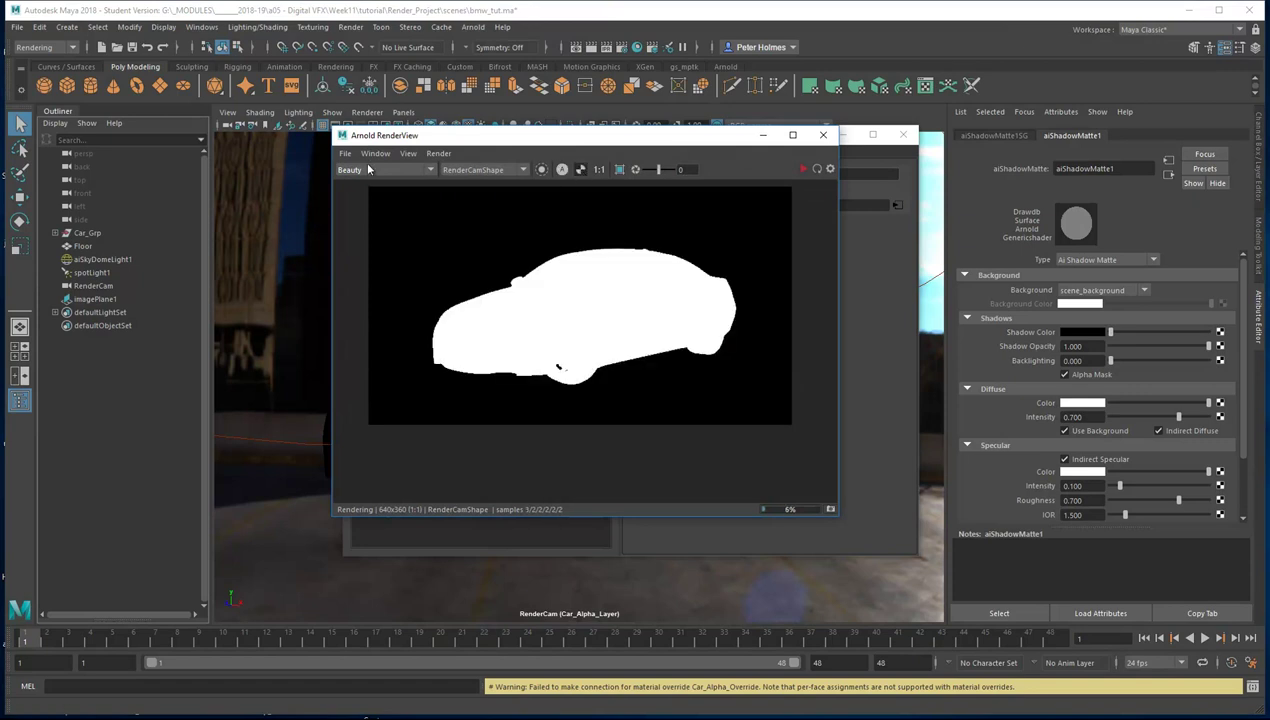
click(580, 170)
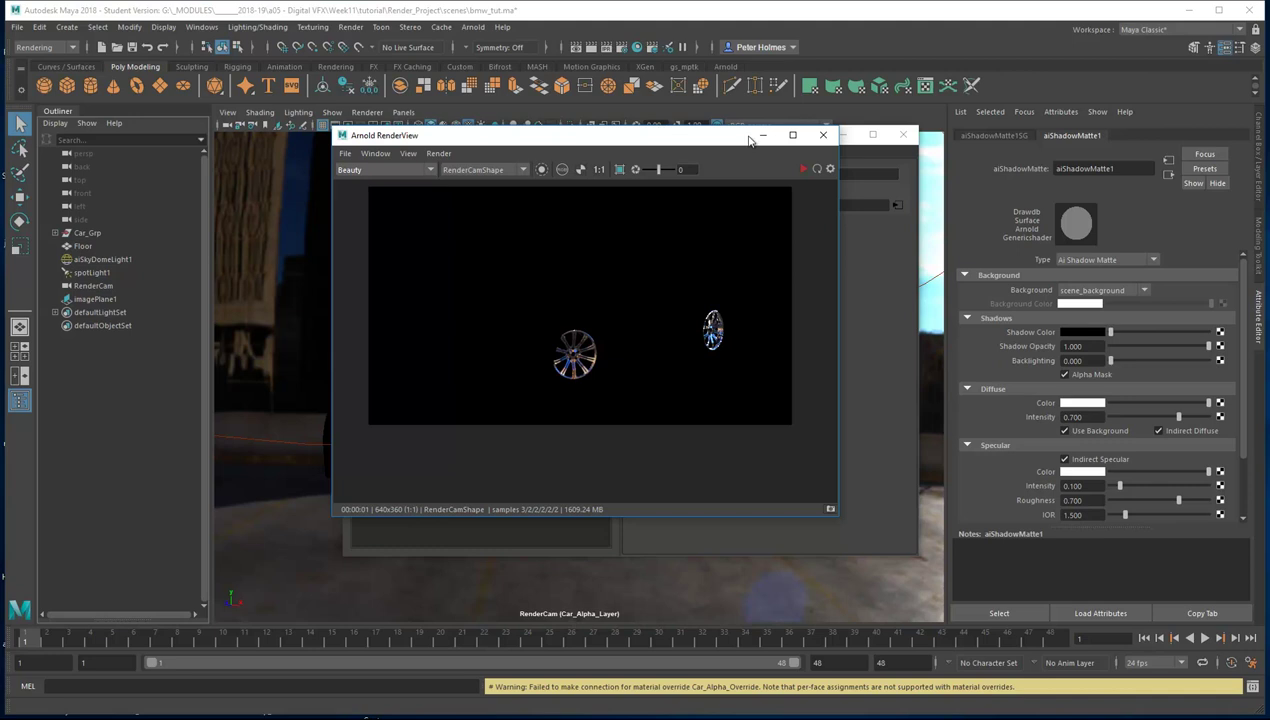
click(803, 169)
Activate AOV_Layer in the render setup and check its beauty render in the Arnold RenderView
click(879, 283)
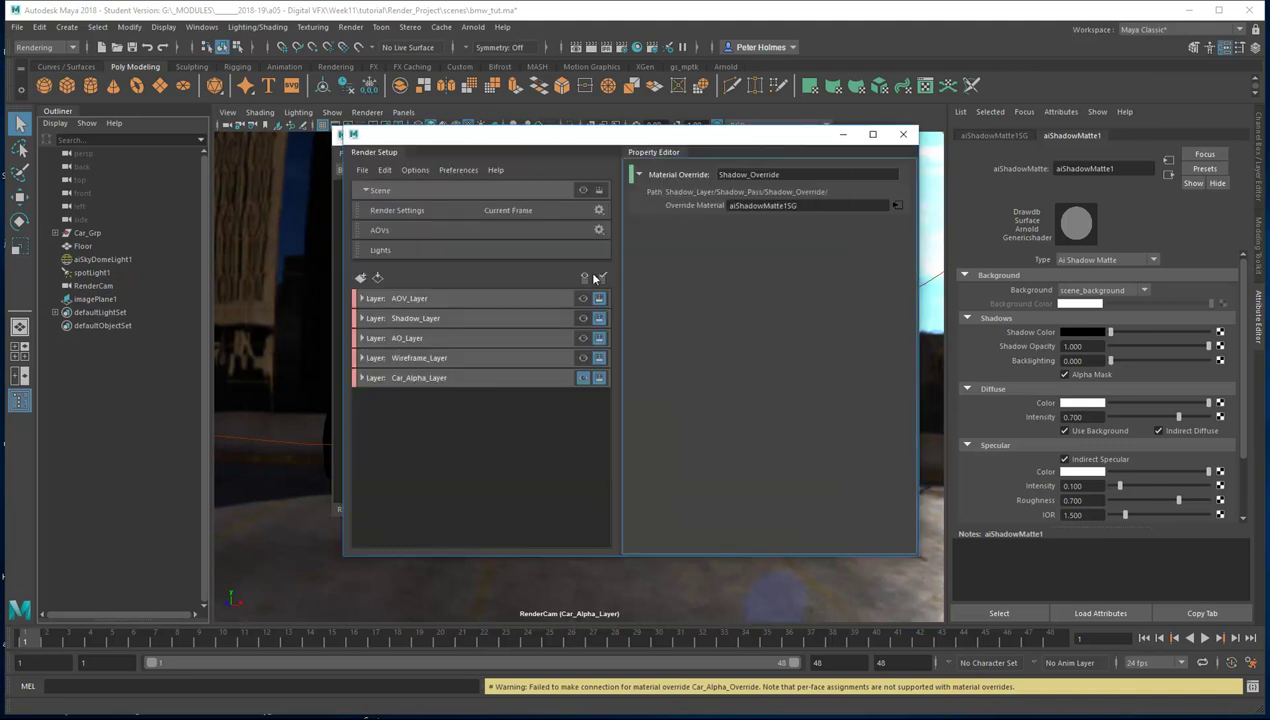
click(584, 298)
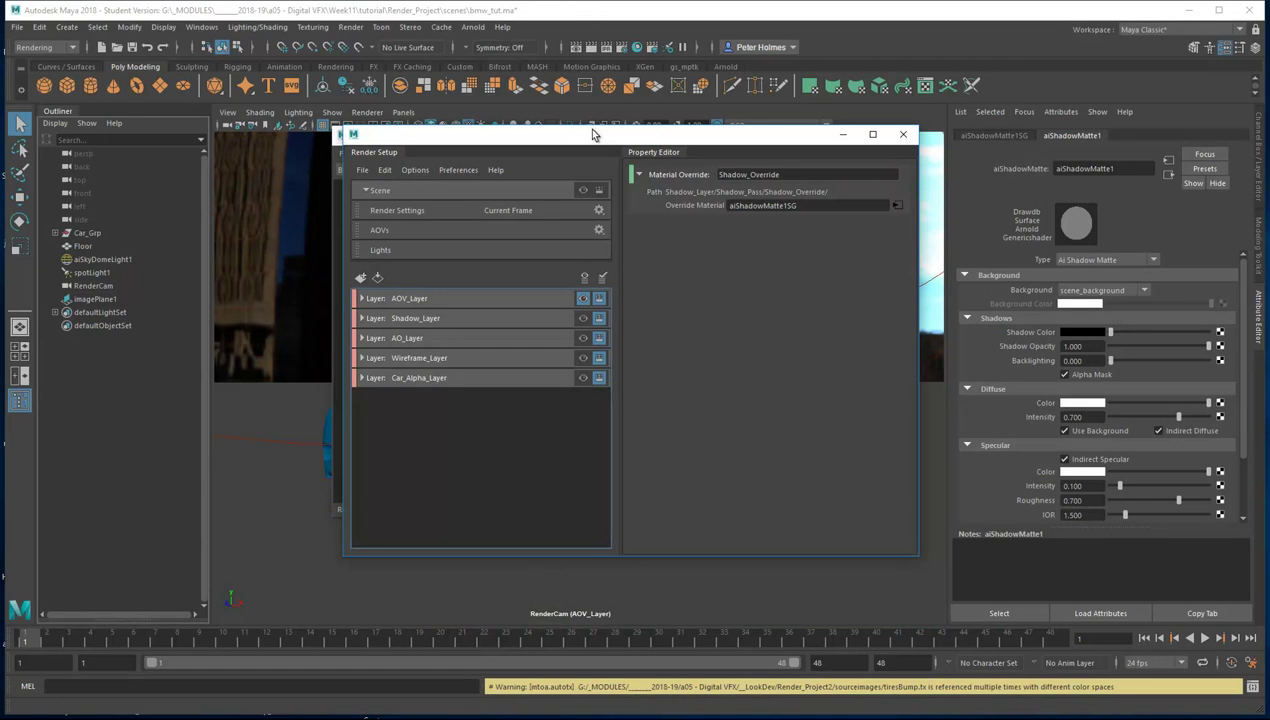
click(337, 250)
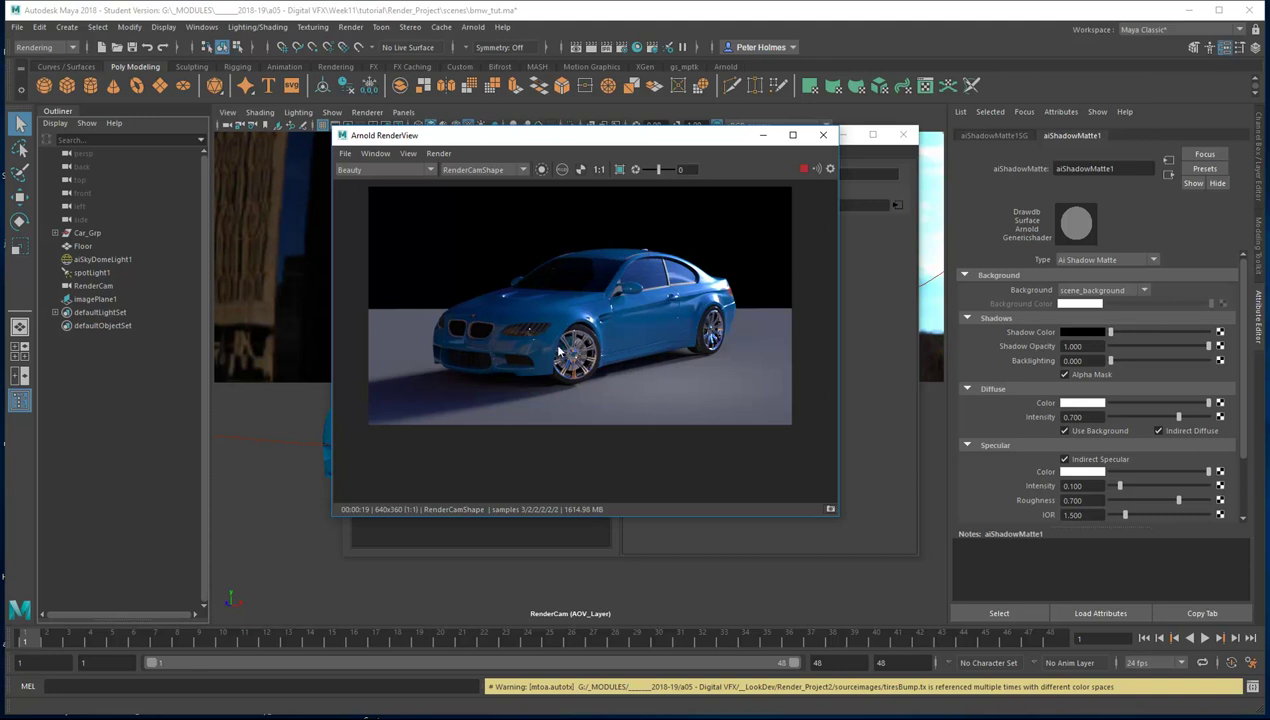
click(823, 136)
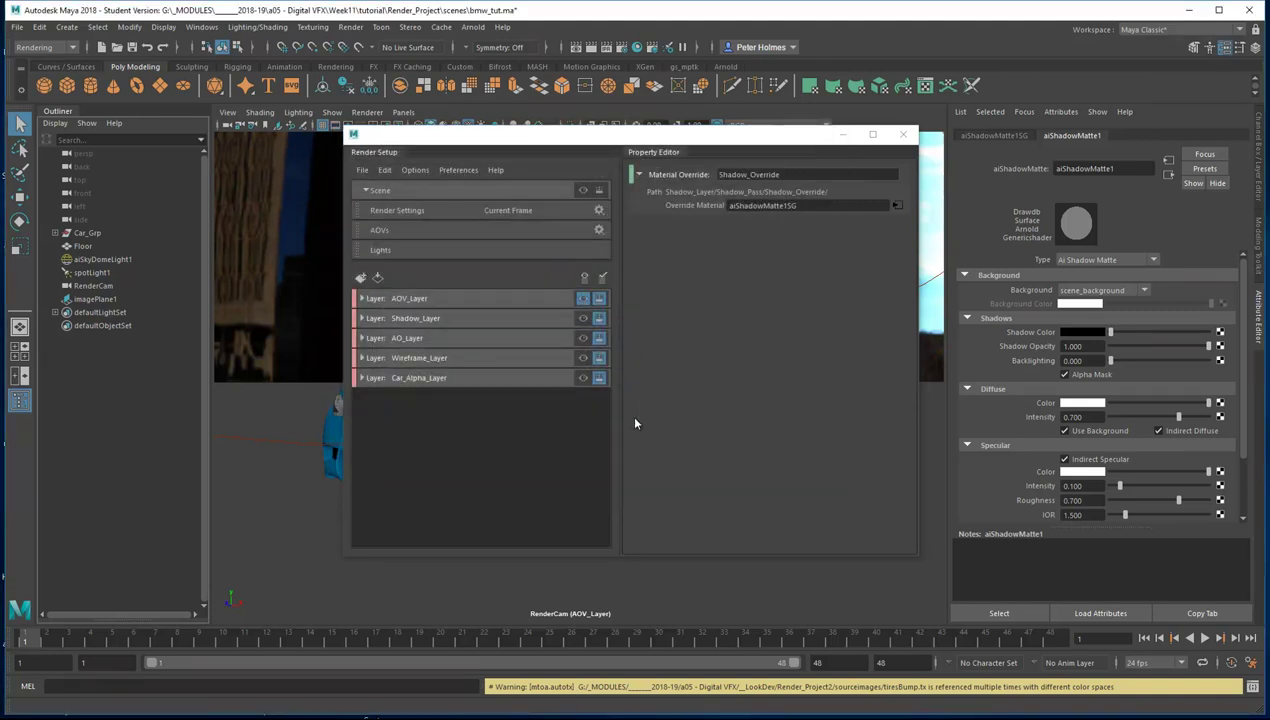
Graph the CarBody material network in the Hypershade and inspect its shader and shading group nodes
click(636, 47)
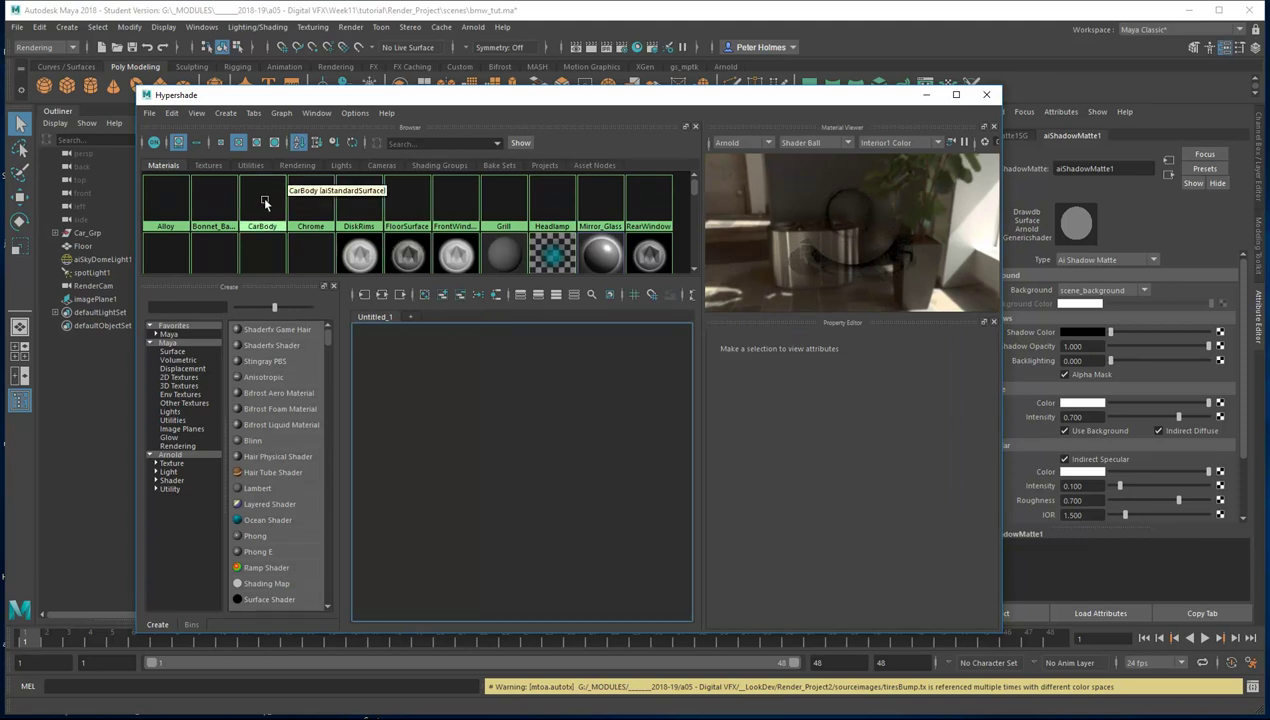
right_drag(262, 196, 266, 230)
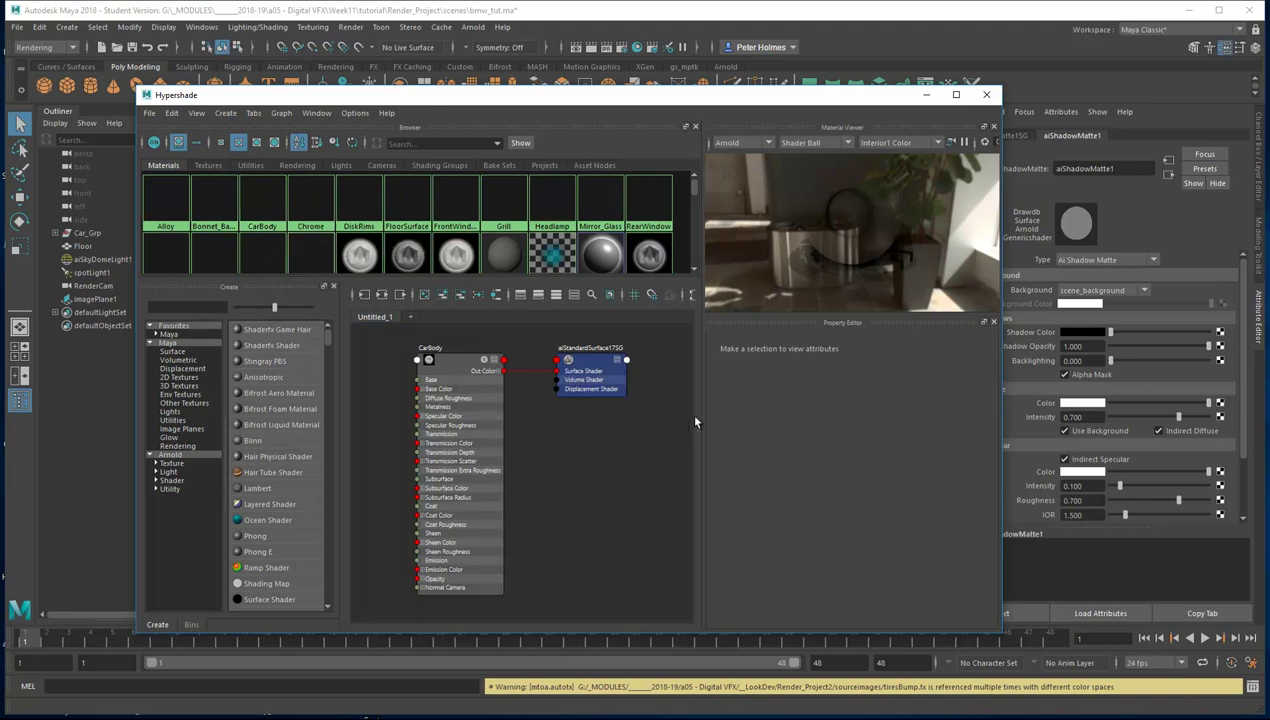
drag(1001, 363, 1193, 362)
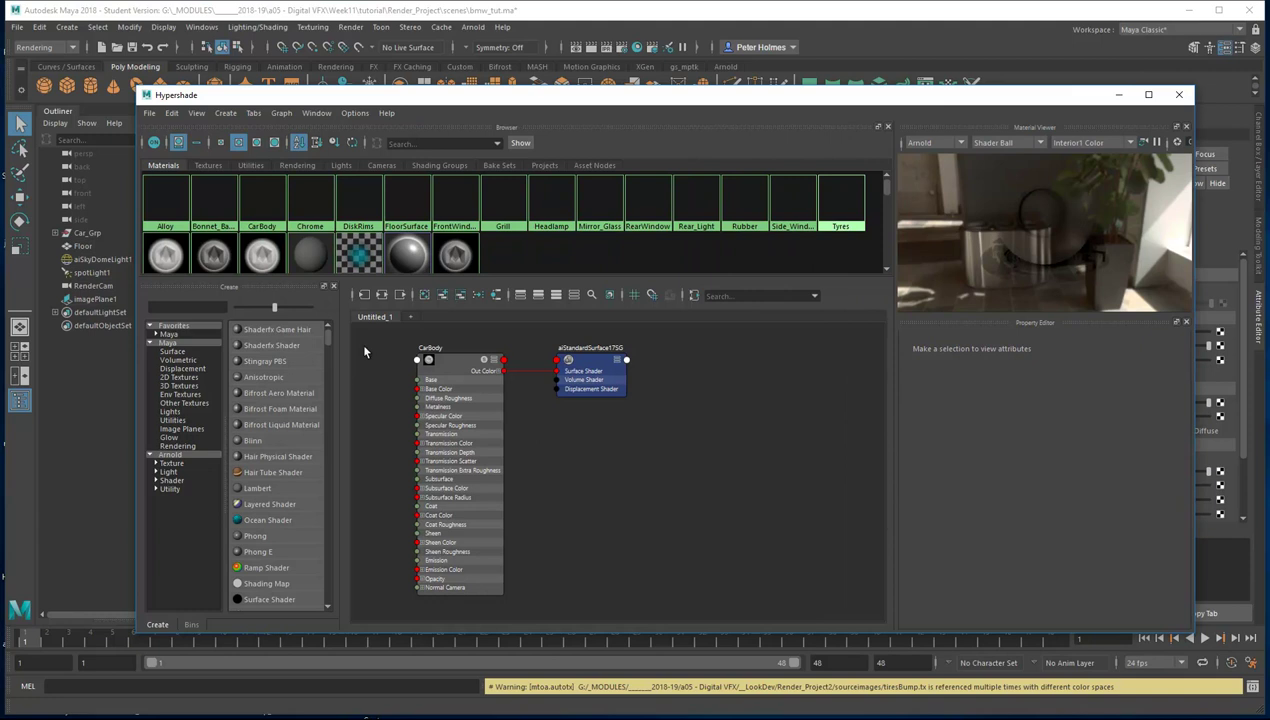
drag(381, 340, 660, 610)
drag(483, 376, 594, 374)
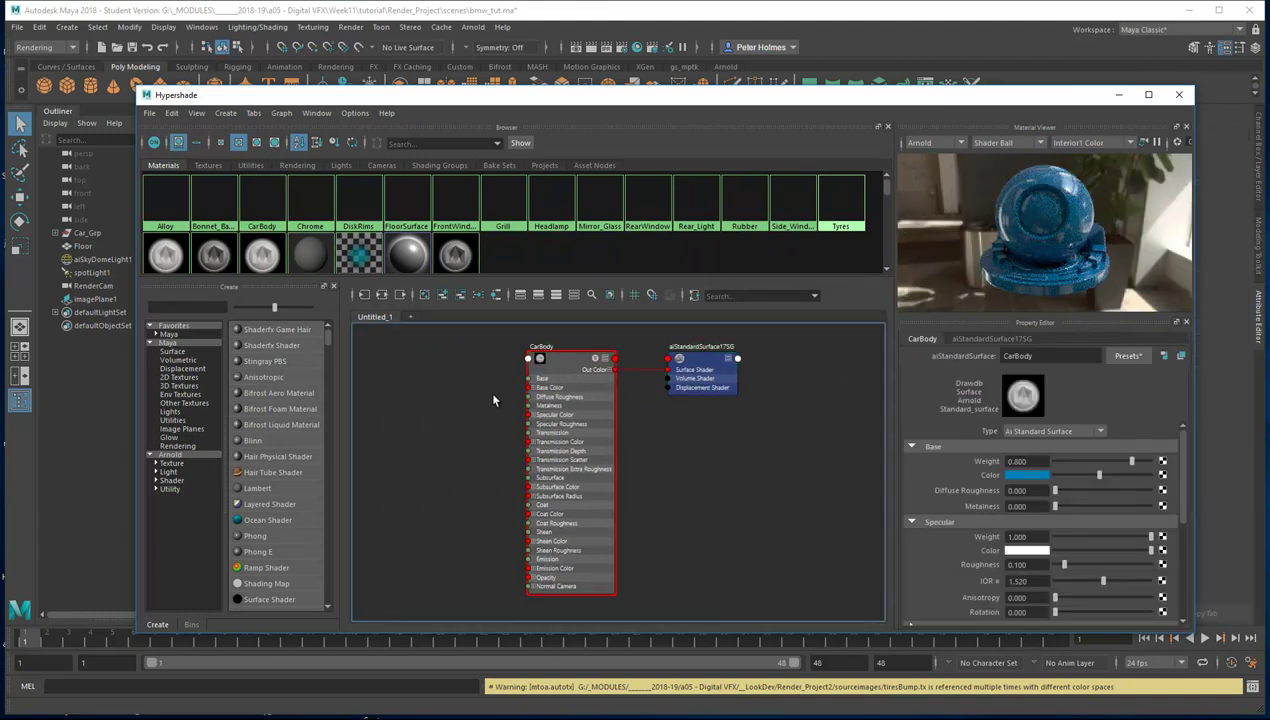
click(567, 370)
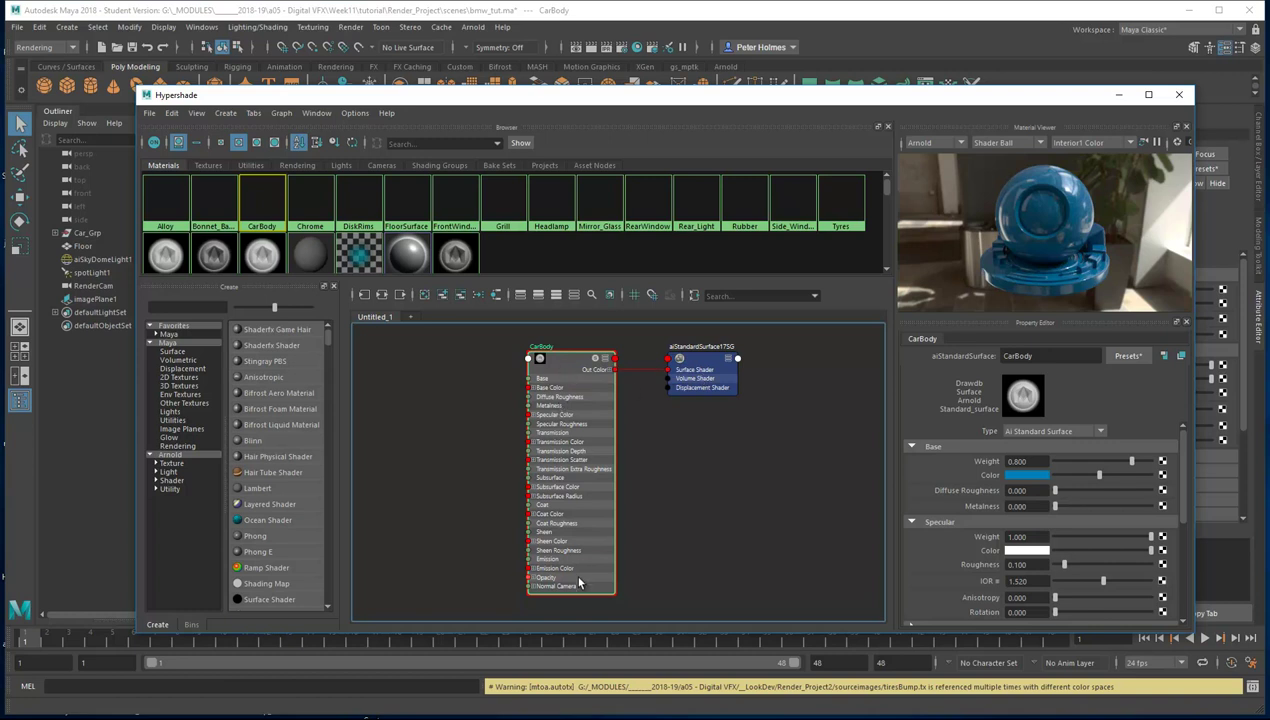
click(707, 366)
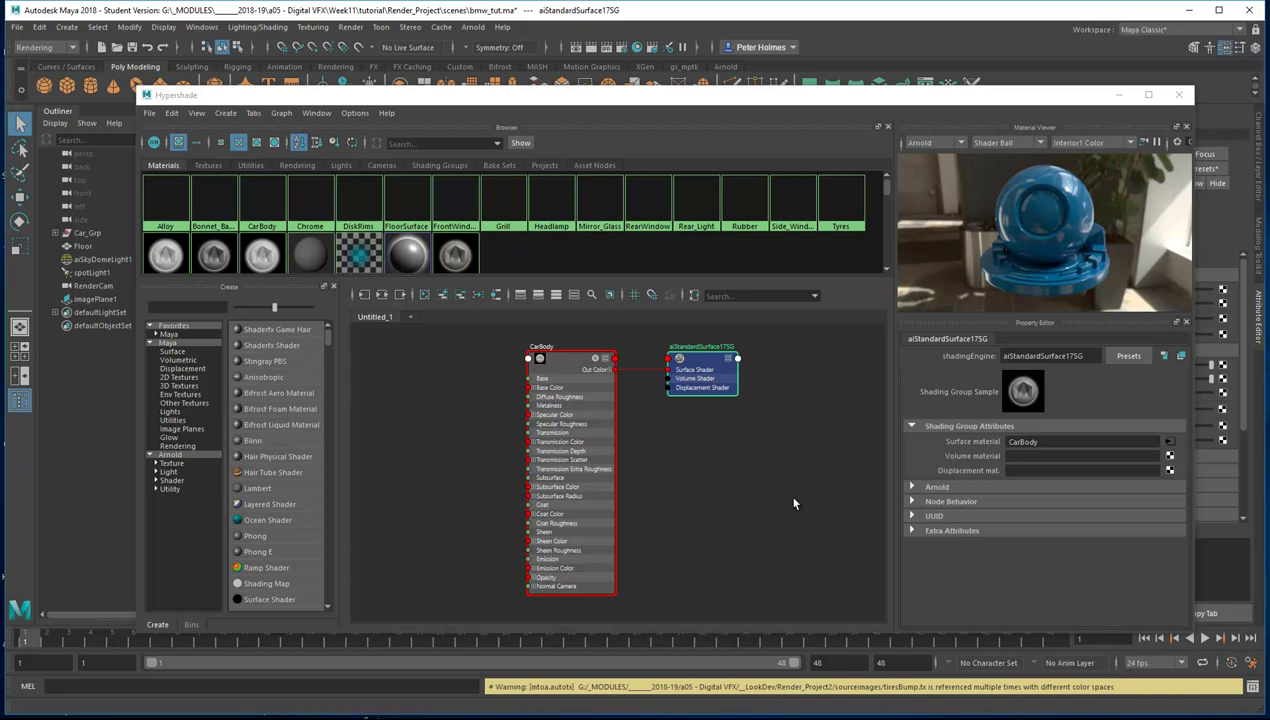
Create an aiWriteColor node and place it beside the inputs of the CarBody shader
click(430, 418)
key(Tab)
text(iwr)
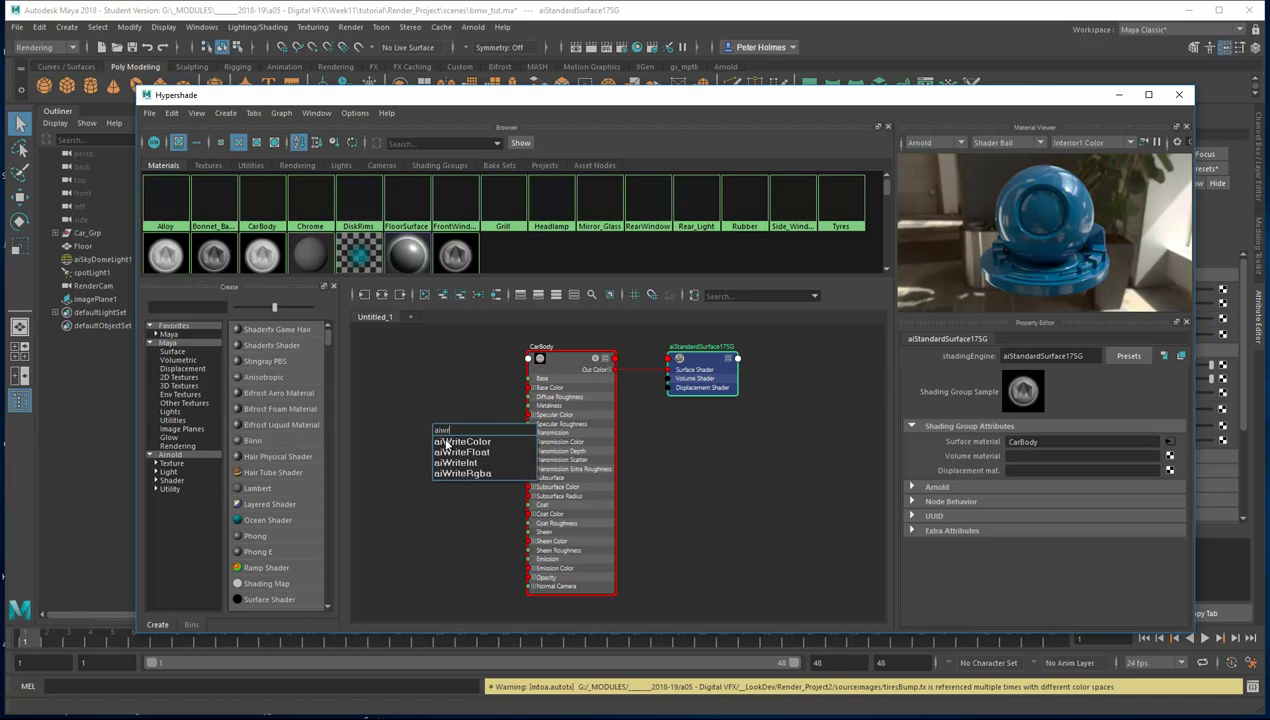
click(443, 441)
drag(456, 433, 453, 391)
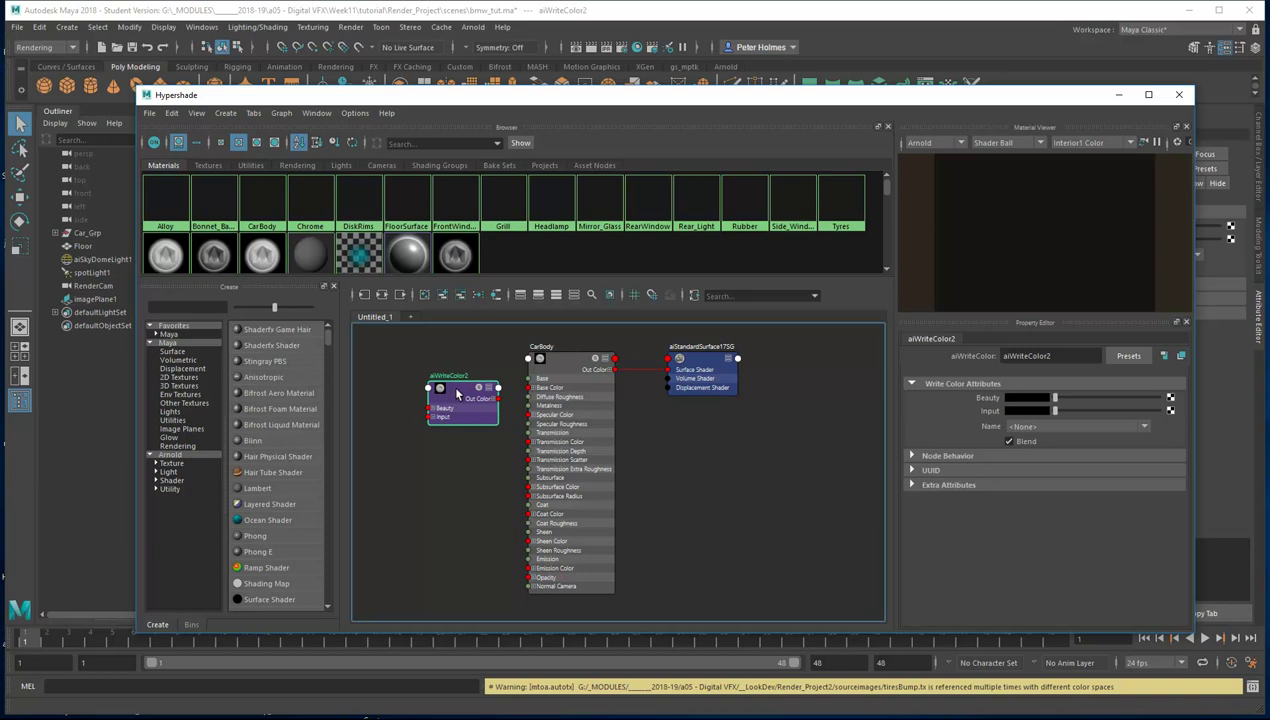
drag(460, 396, 461, 388)
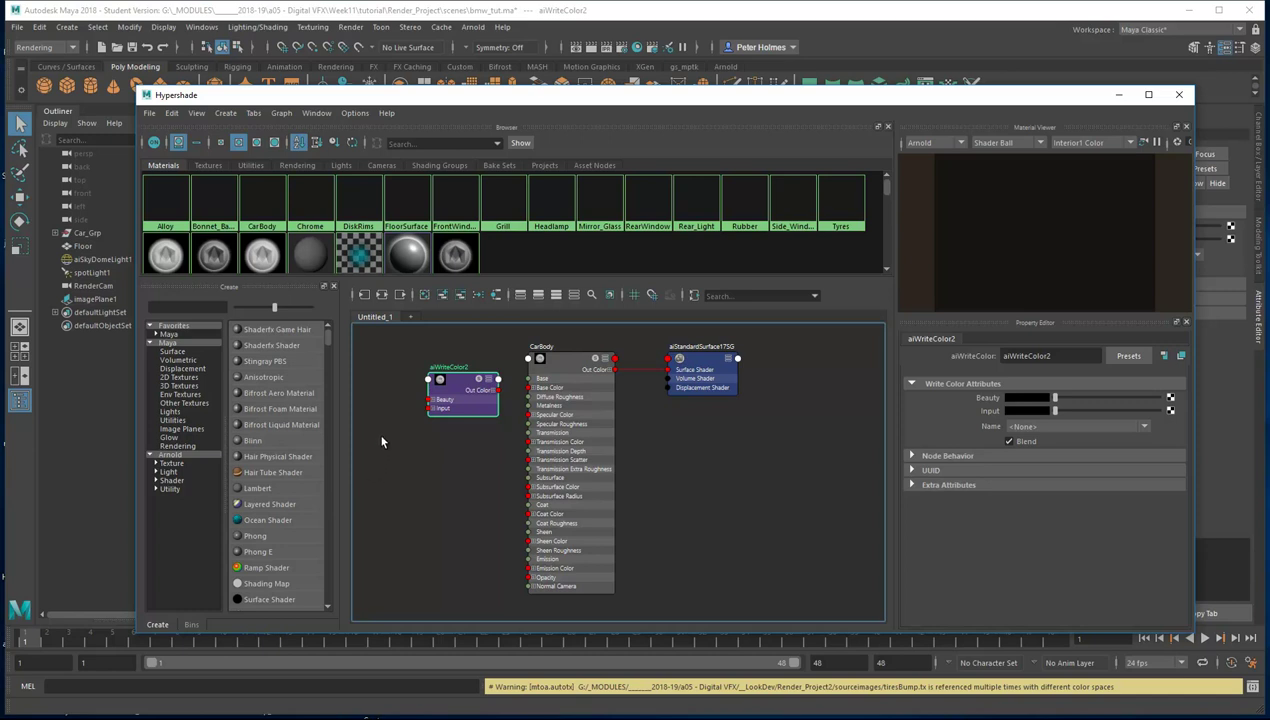
drag(458, 383, 460, 381)
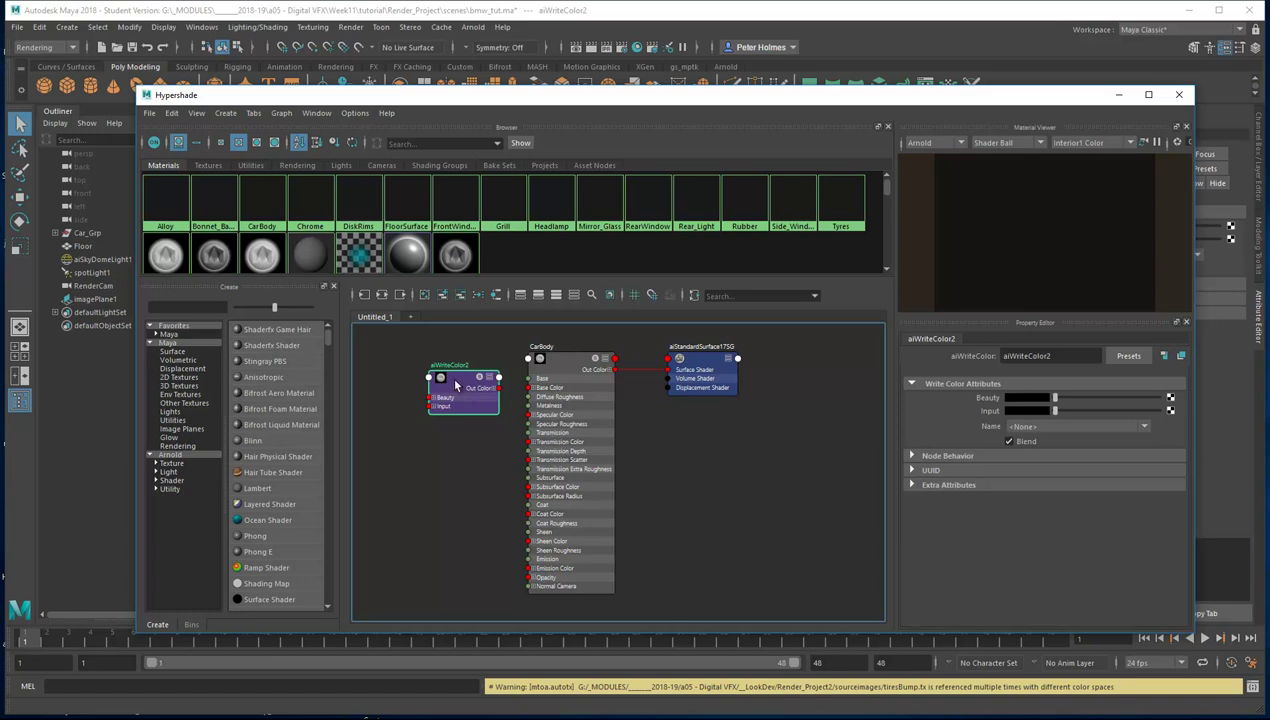
Match aiWriteColor2's Beauty color to CarBody's blue base color and connect its Out Color to CarBody's Base Color
click(562, 364)
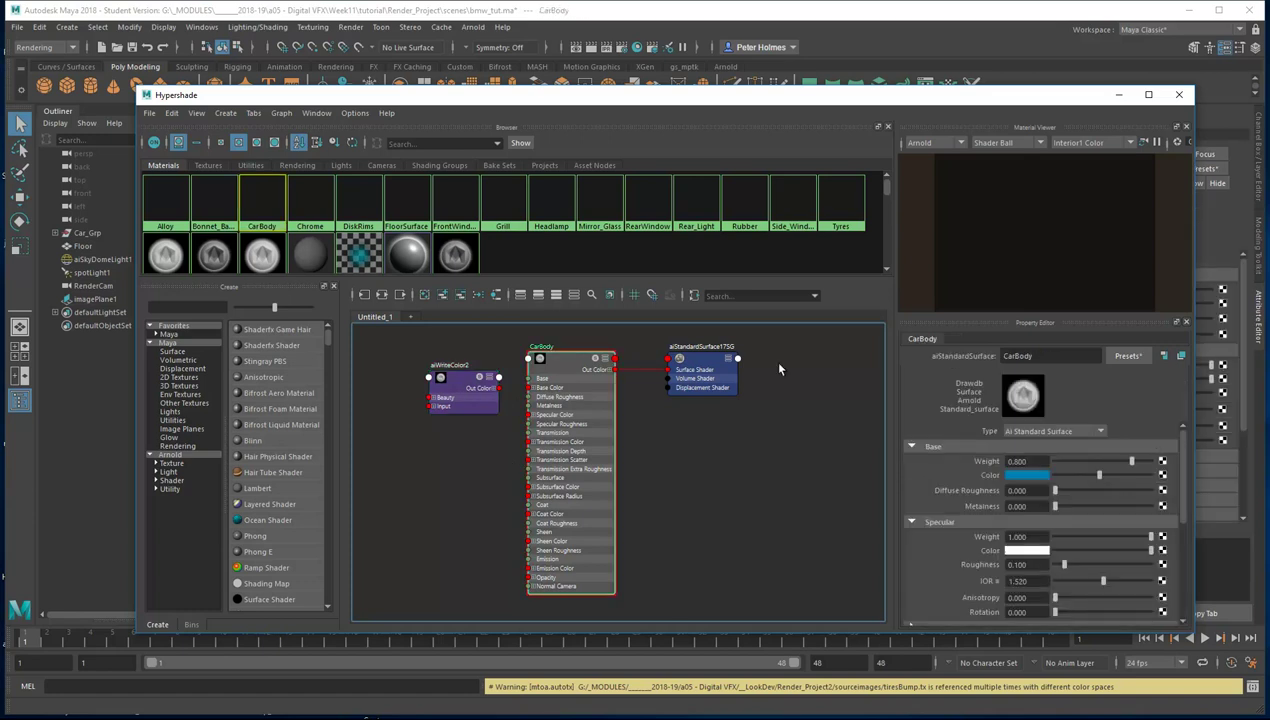
click(1022, 476)
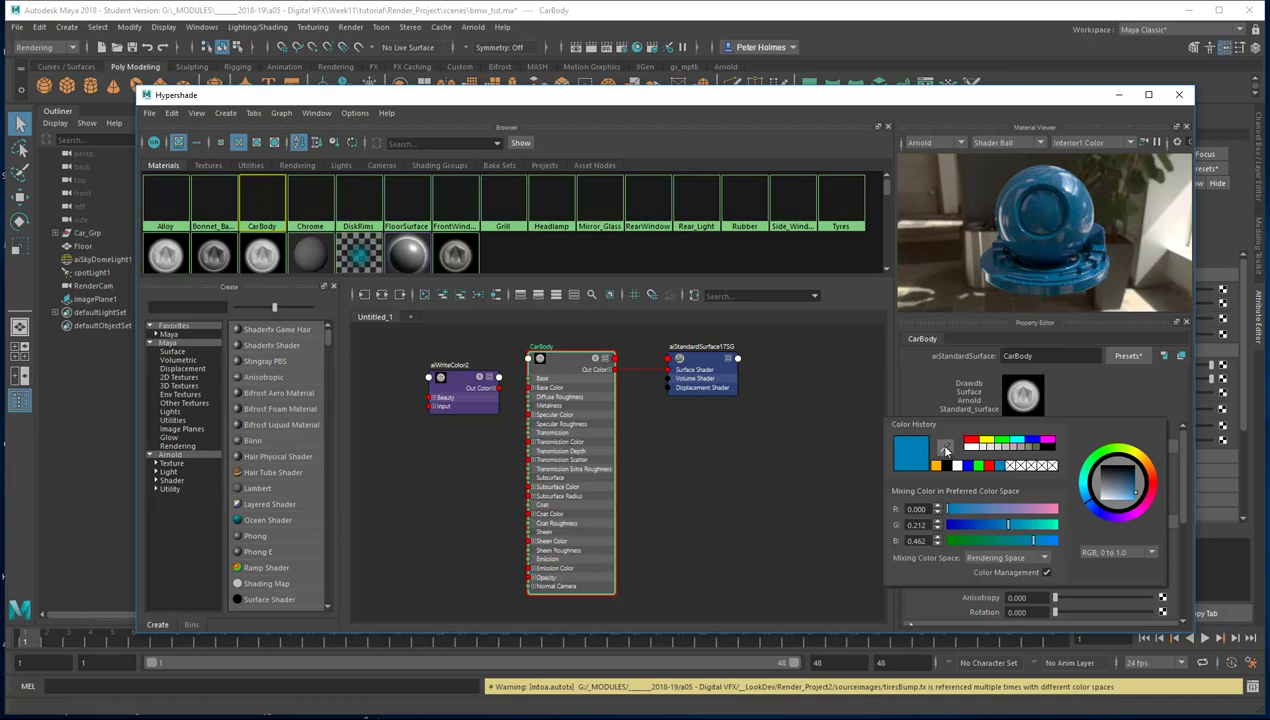
click(1004, 463)
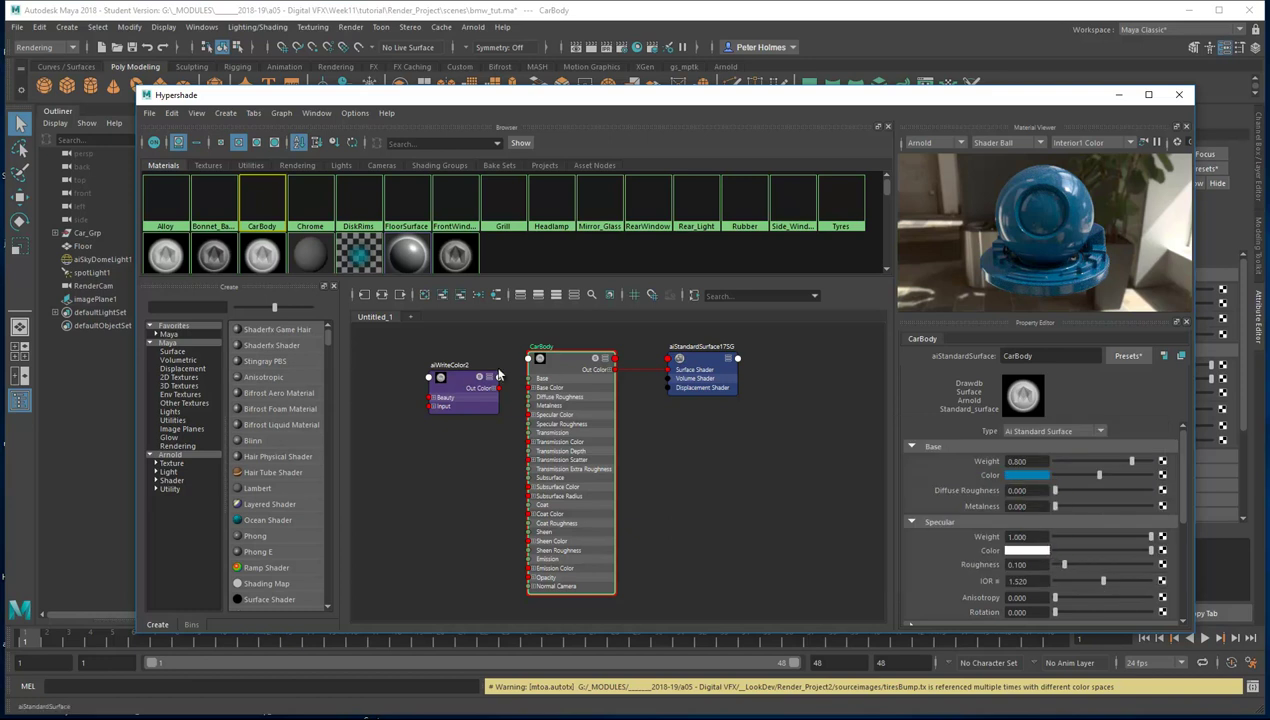
click(458, 384)
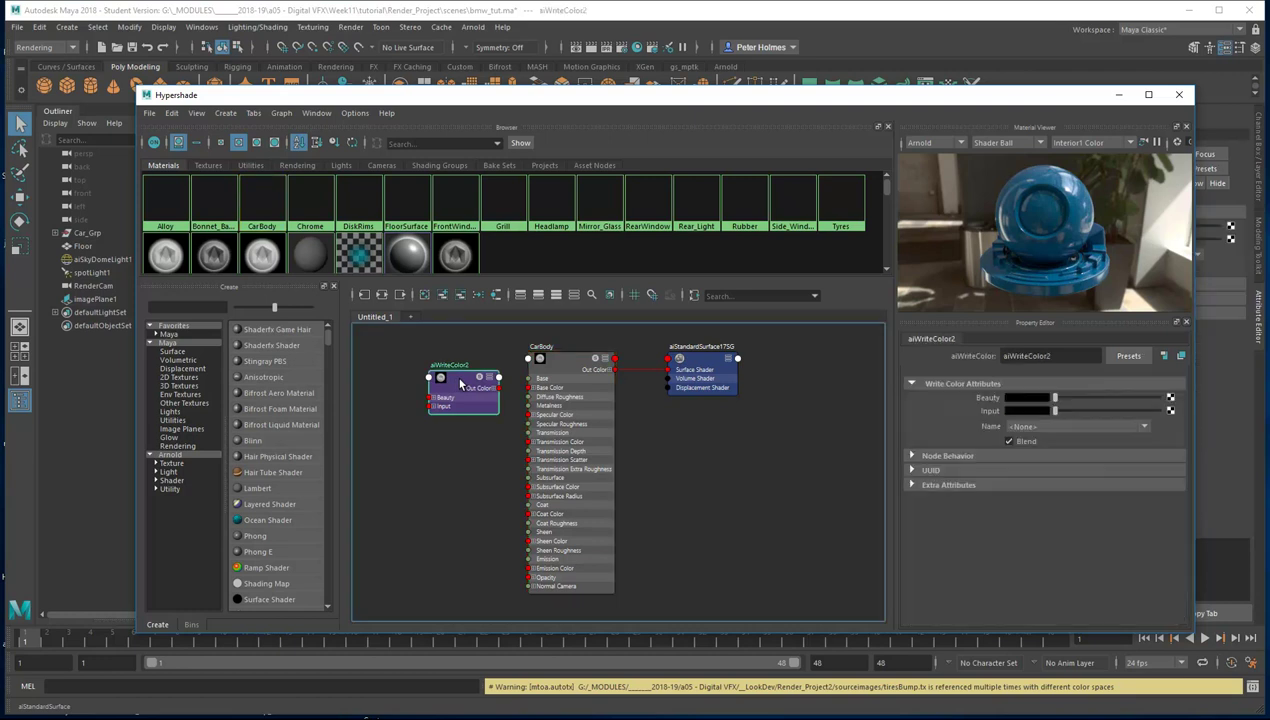
click(1022, 400)
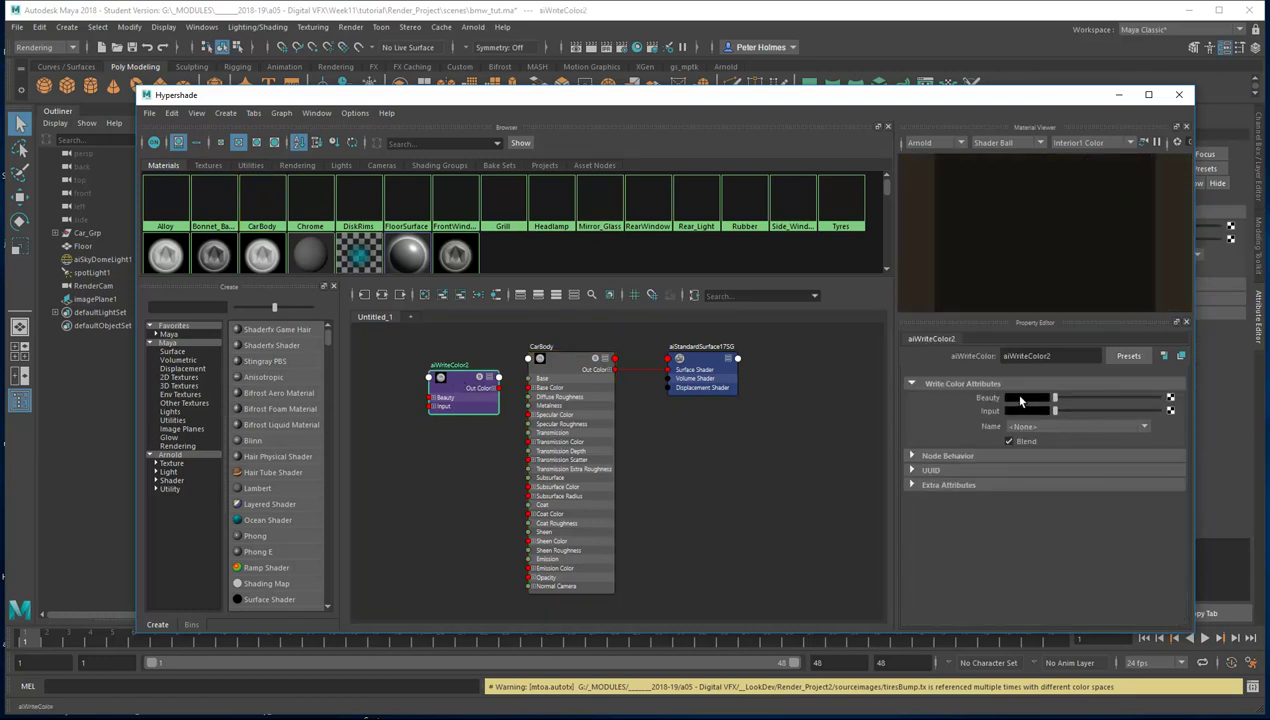
click(997, 389)
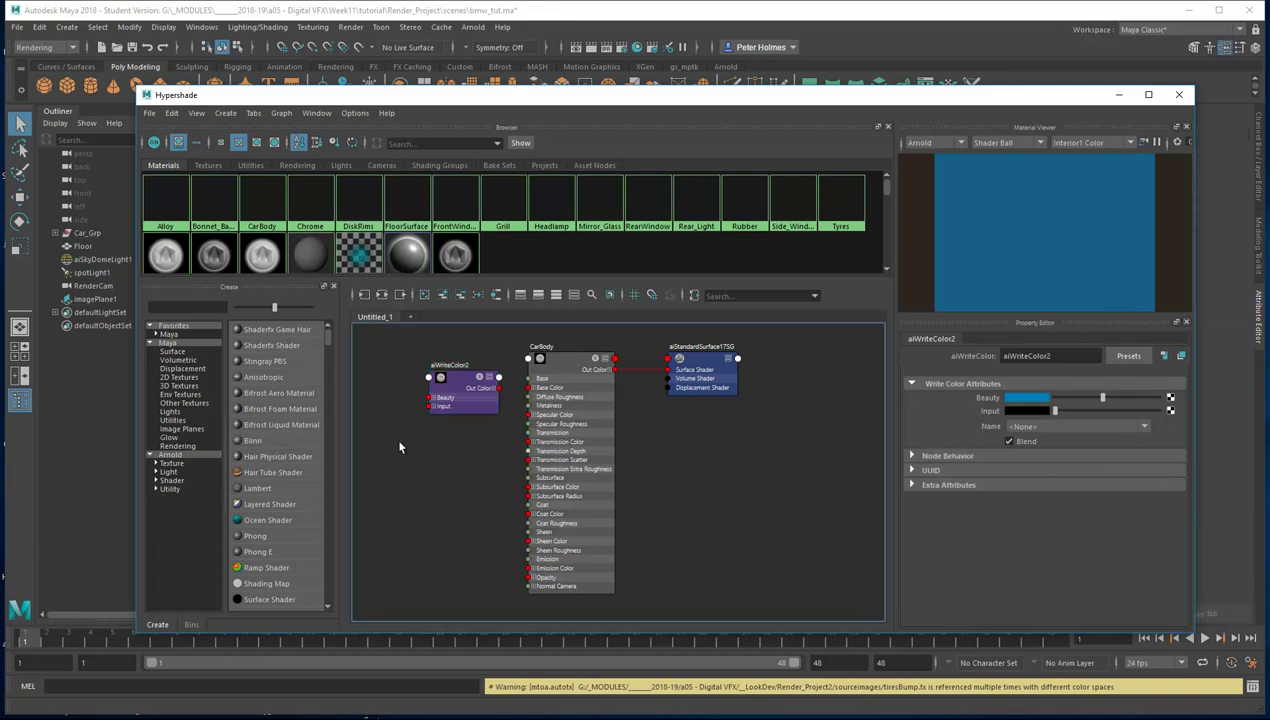
drag(497, 390, 451, 382)
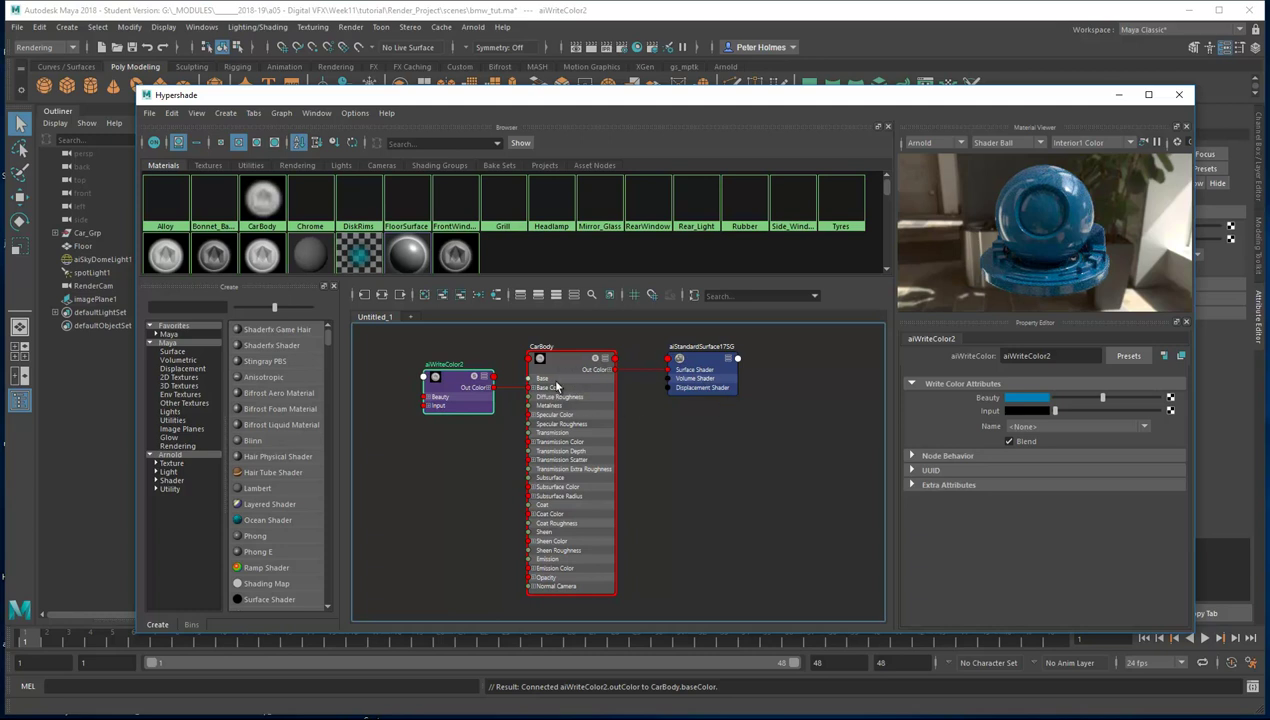
Create an aiUtility node below aiWriteColor2 and delete its shading group node
alt+middle_drag(456, 502, 592, 505)
scroll(482, 496, down, 2)
scroll(570, 492, up, 3)
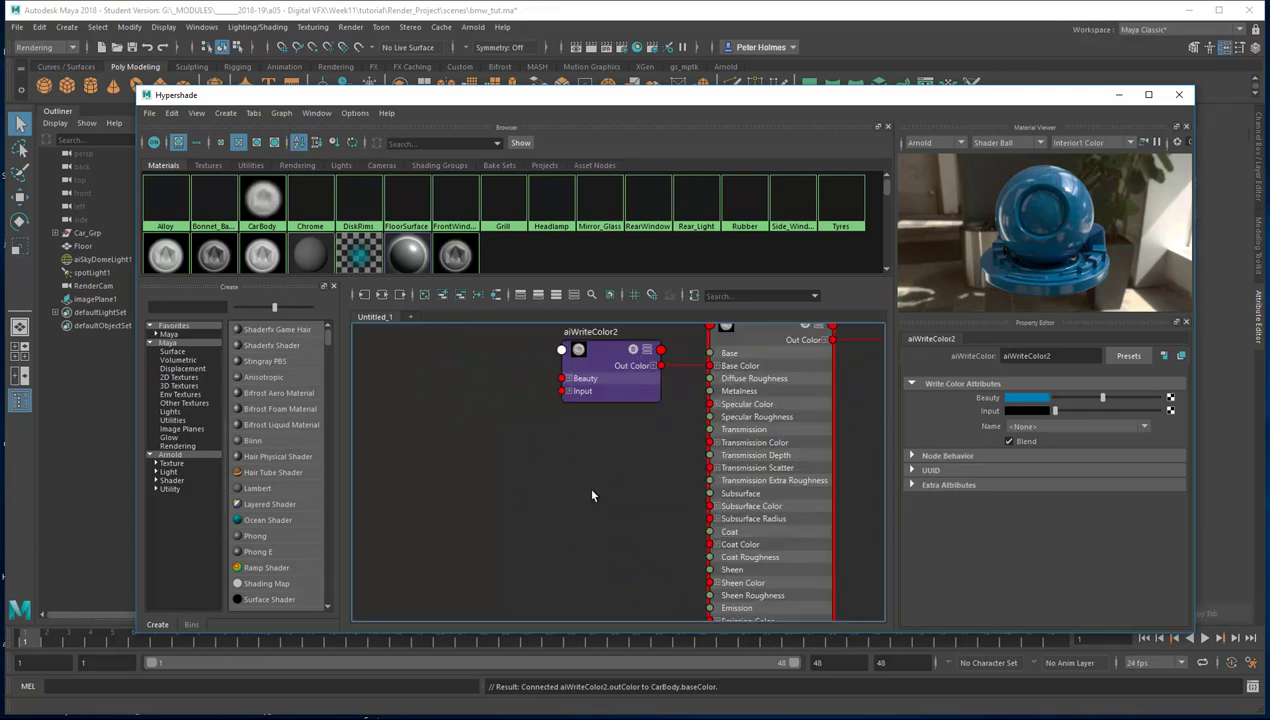
scroll(590, 490, down, 1)
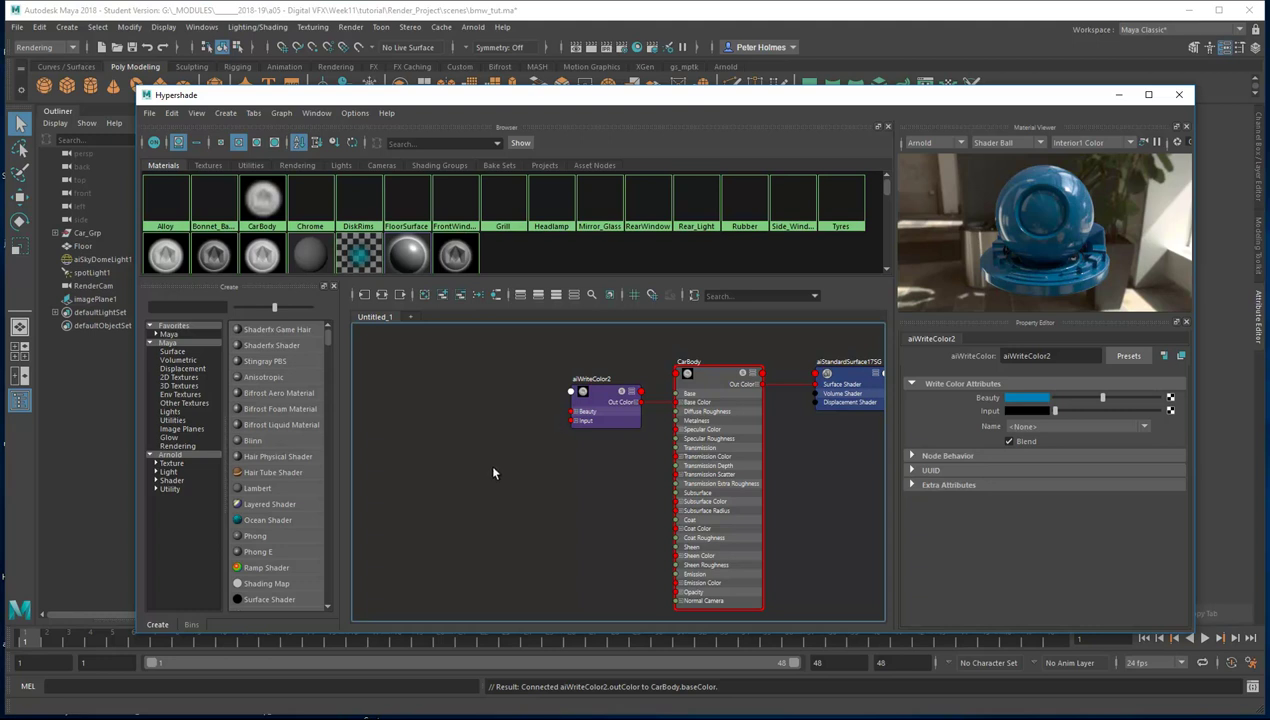
key(Tab)
text(ai)
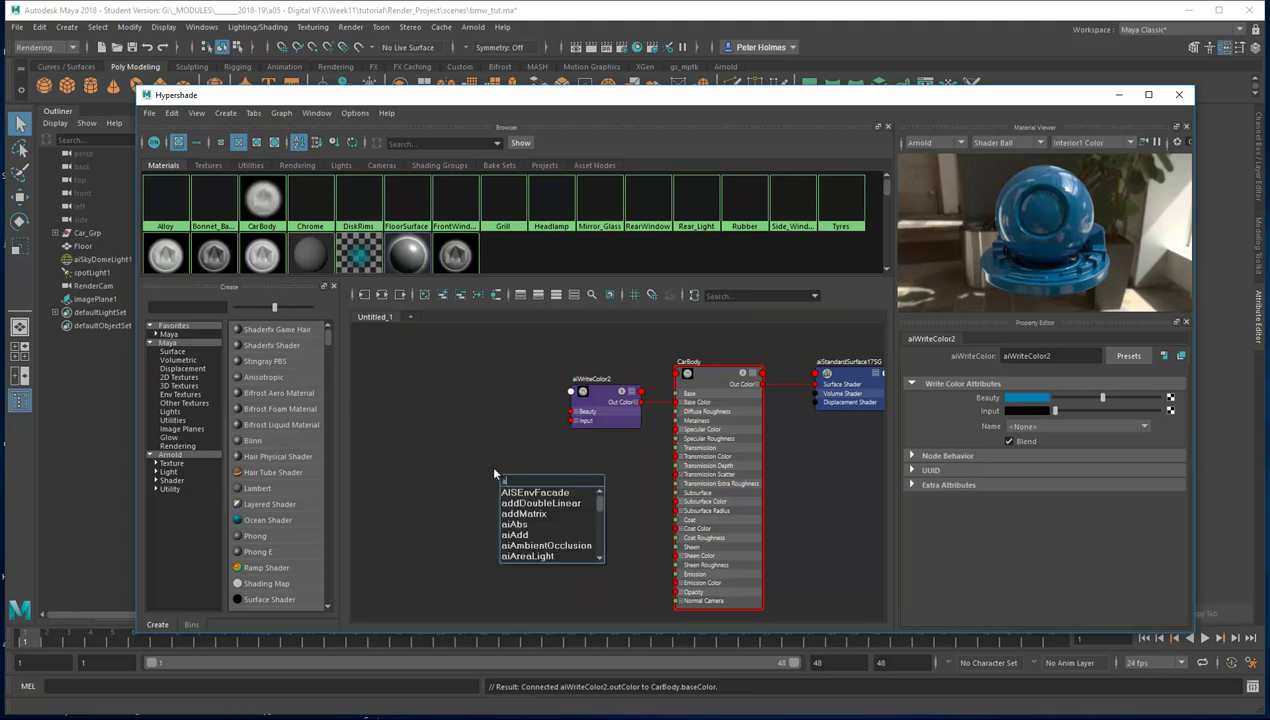
text(s)
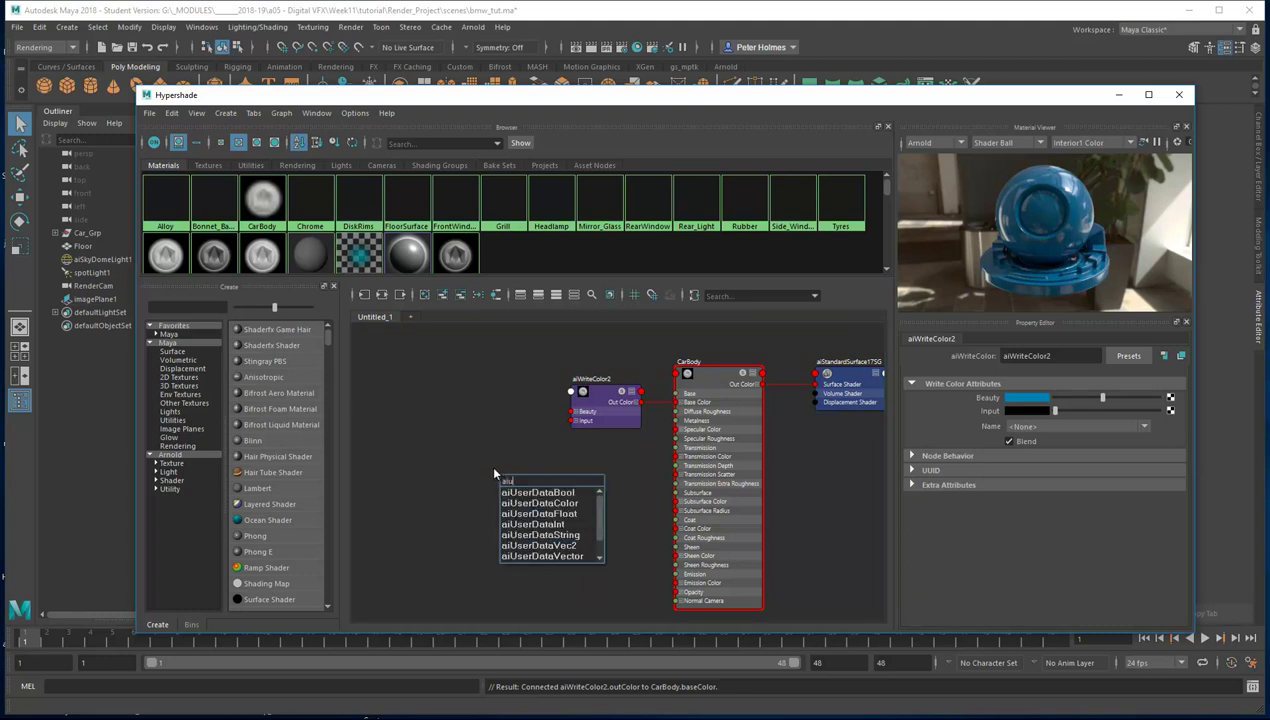
key(BackSpace)
key(BackSpace)
key(BackSpace)
text(ais)
key(BackSpace)
key(BackSpace)
text(tl)
key(BackSpace)
text(i)
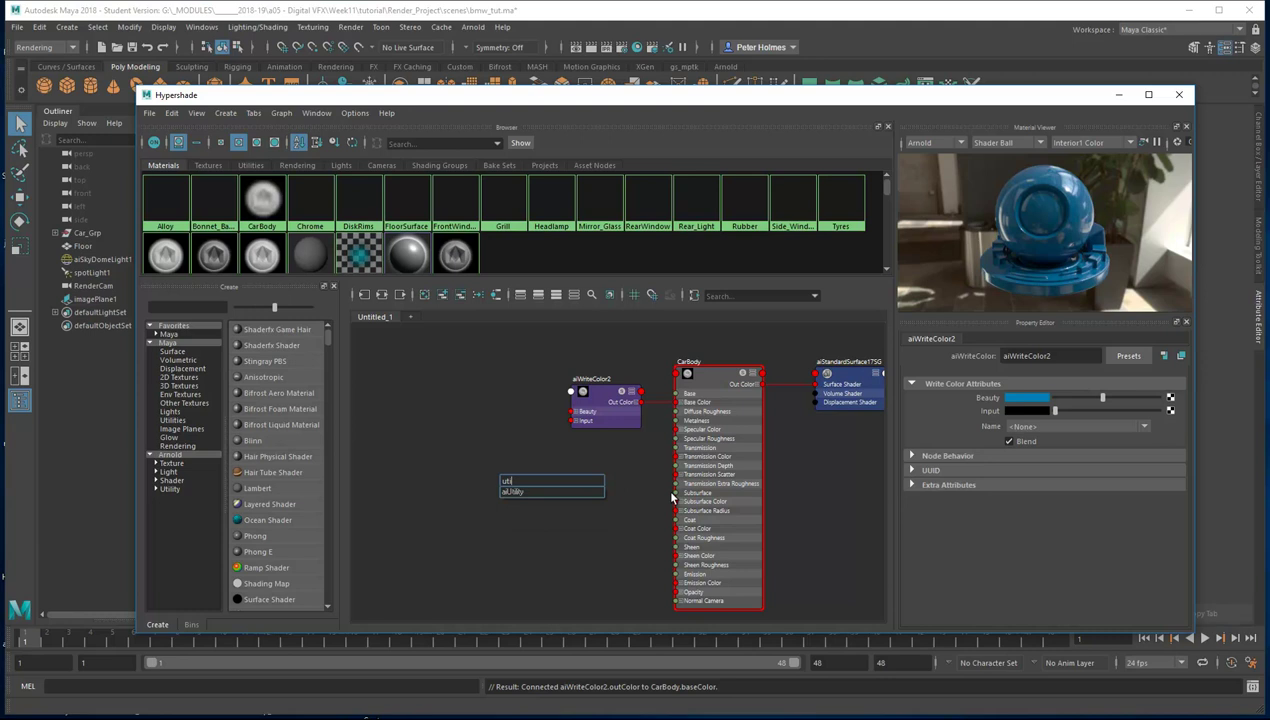
click(507, 492)
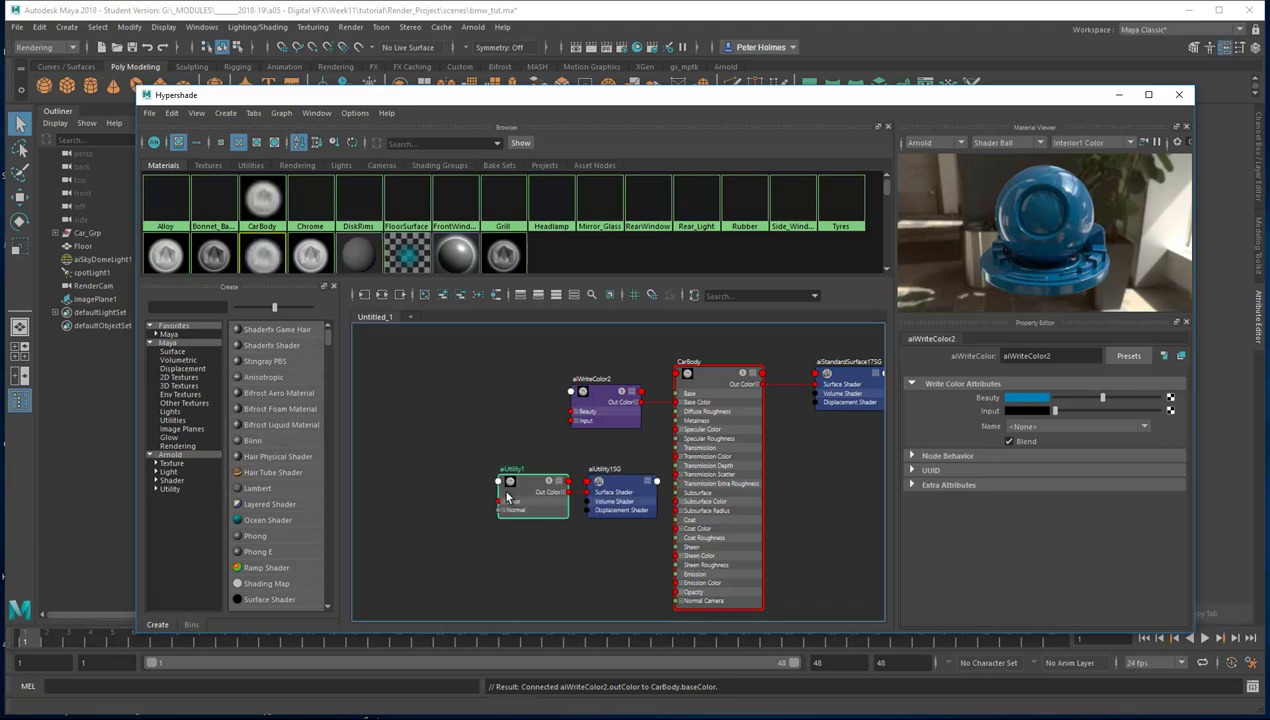
click(625, 495)
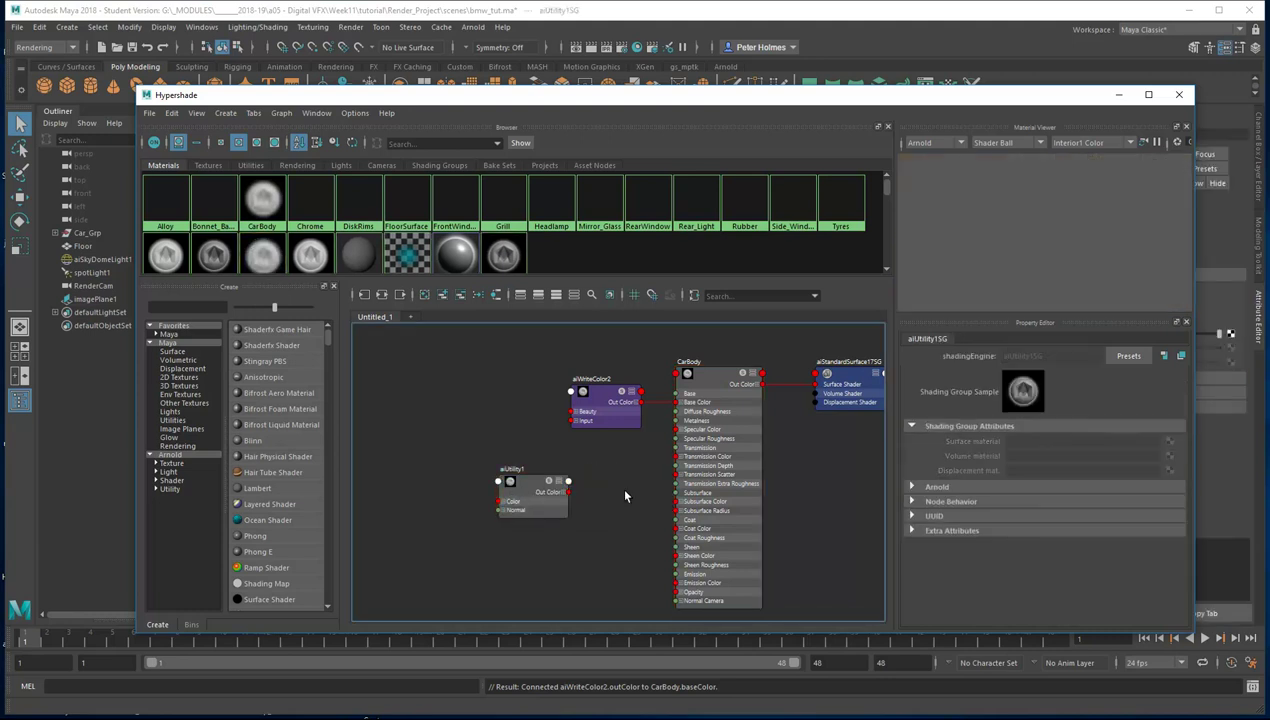
Set aiUtility1's Shade Mode to flat and its Color to red
key(Delete)
click(531, 486)
drag(531, 486, 481, 448)
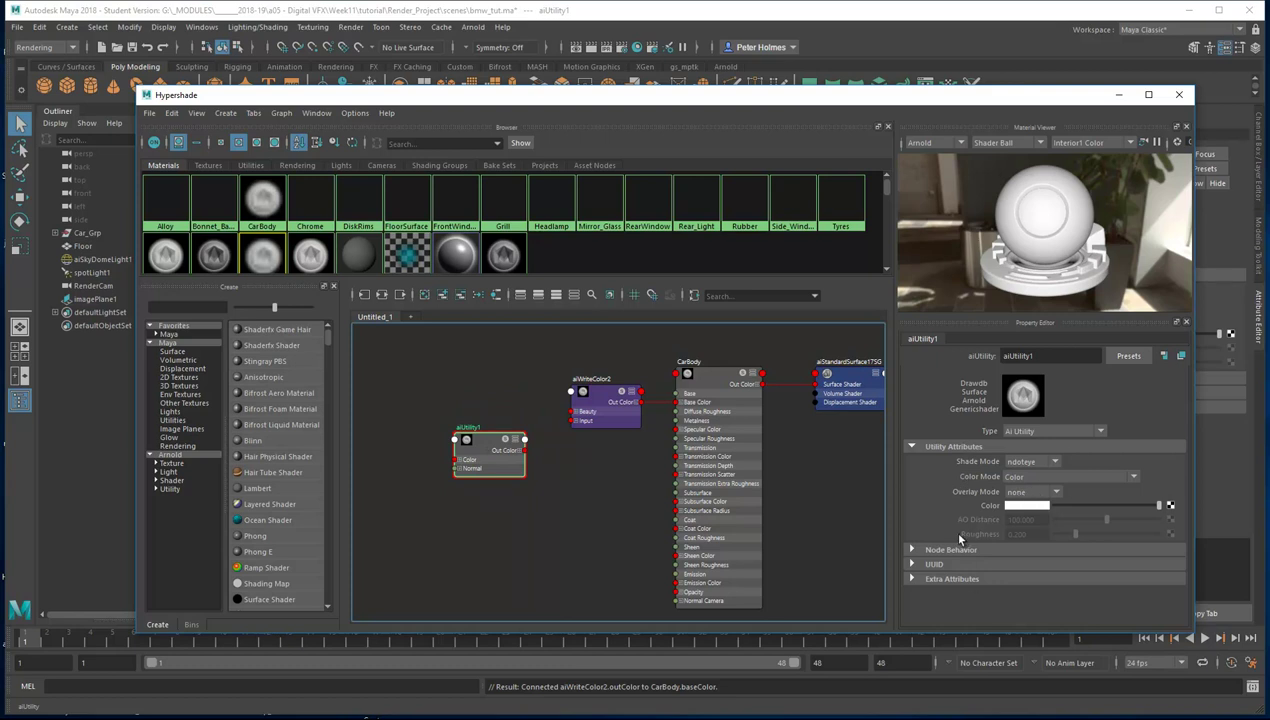
click(1020, 463)
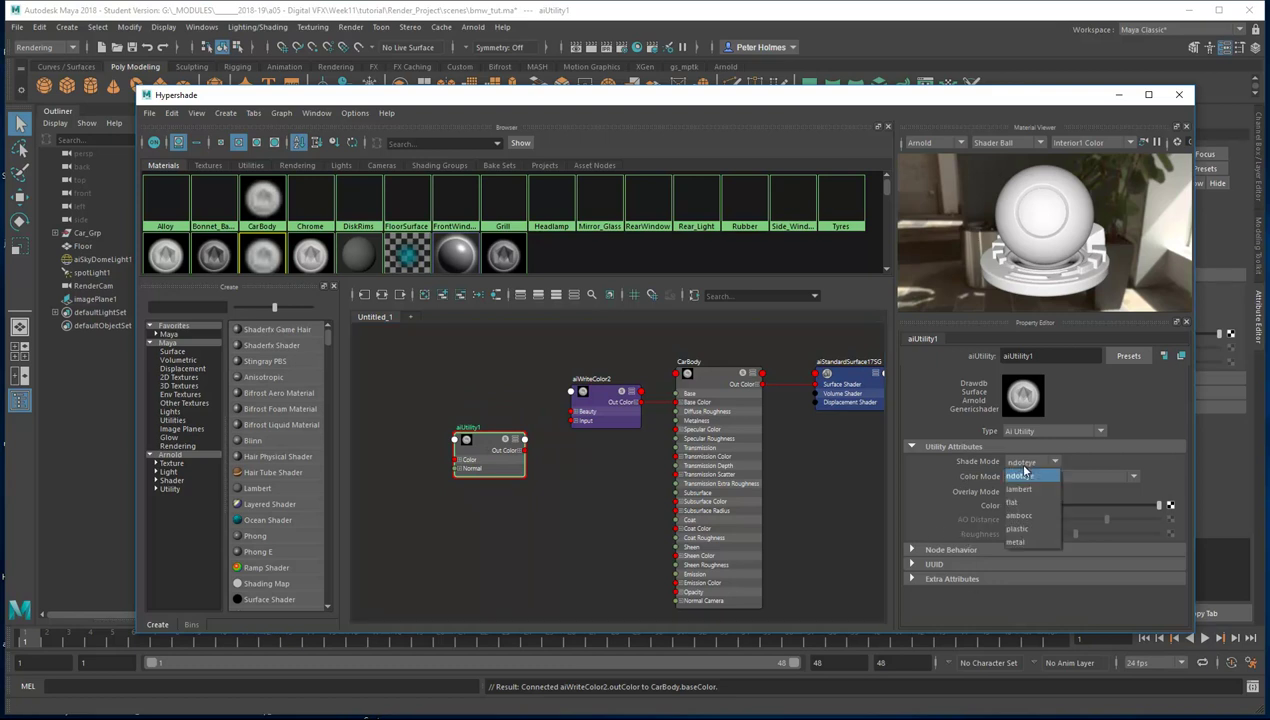
click(1022, 507)
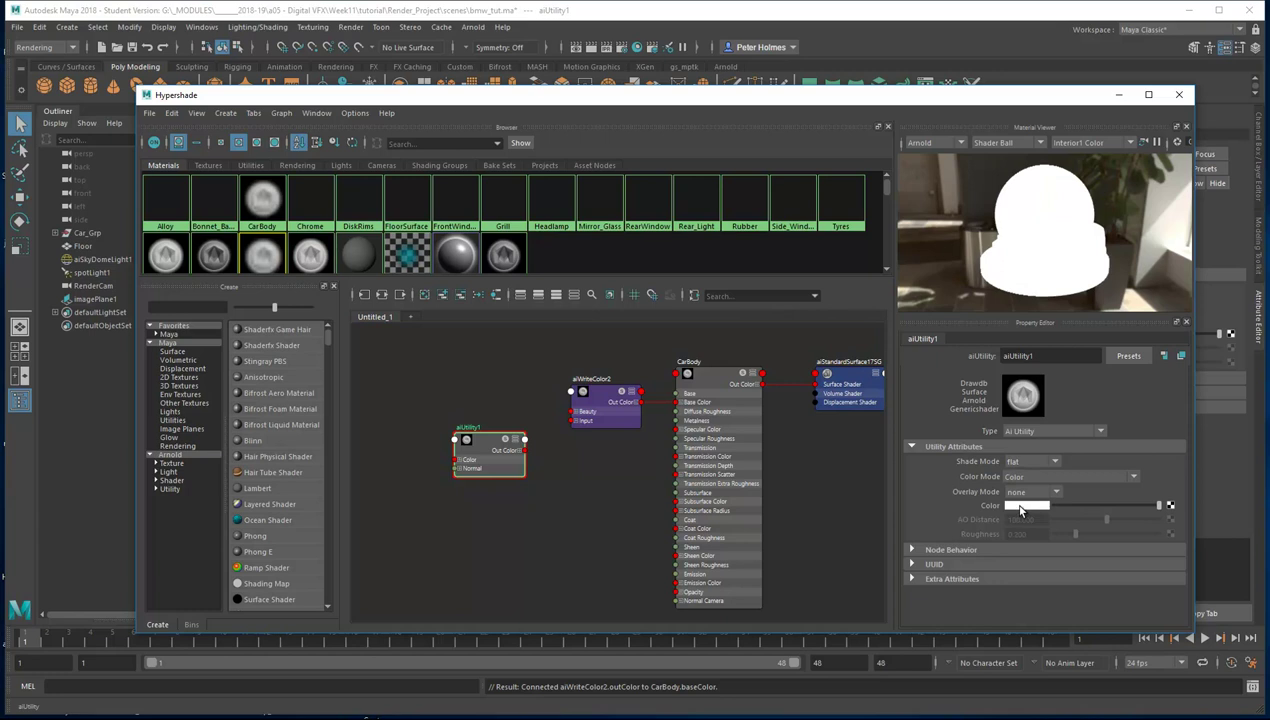
click(1021, 510)
click(966, 472)
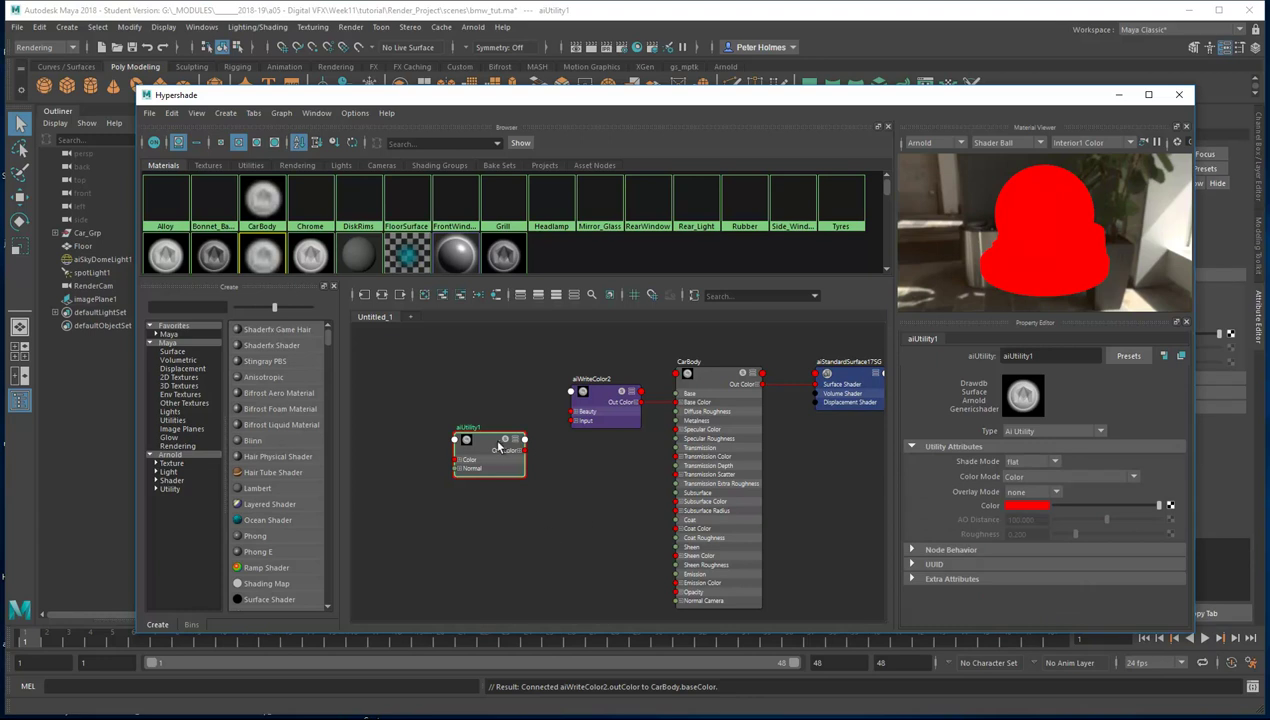
Connect aiUtility1's Out Color to aiWriteColor2's Input and place aiUtility1 beside the aiWriteColor2 node
drag(488, 446, 577, 423)
drag(465, 406, 496, 415)
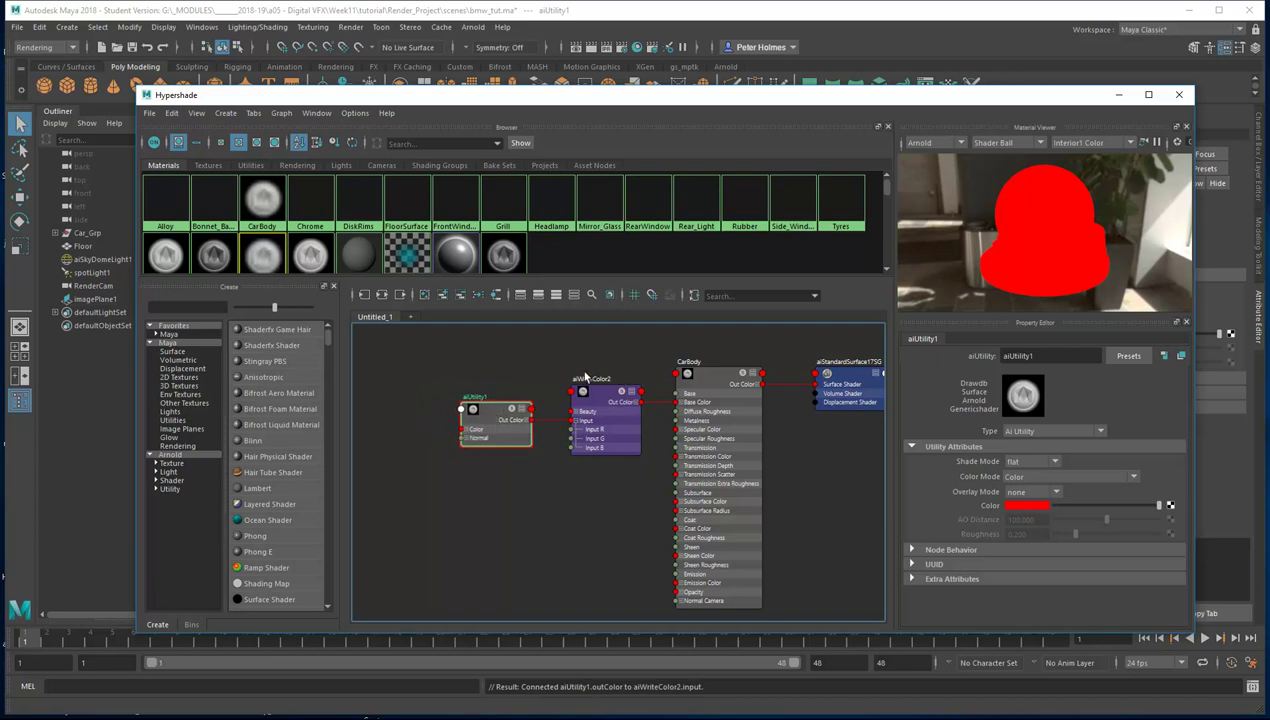
click(577, 424)
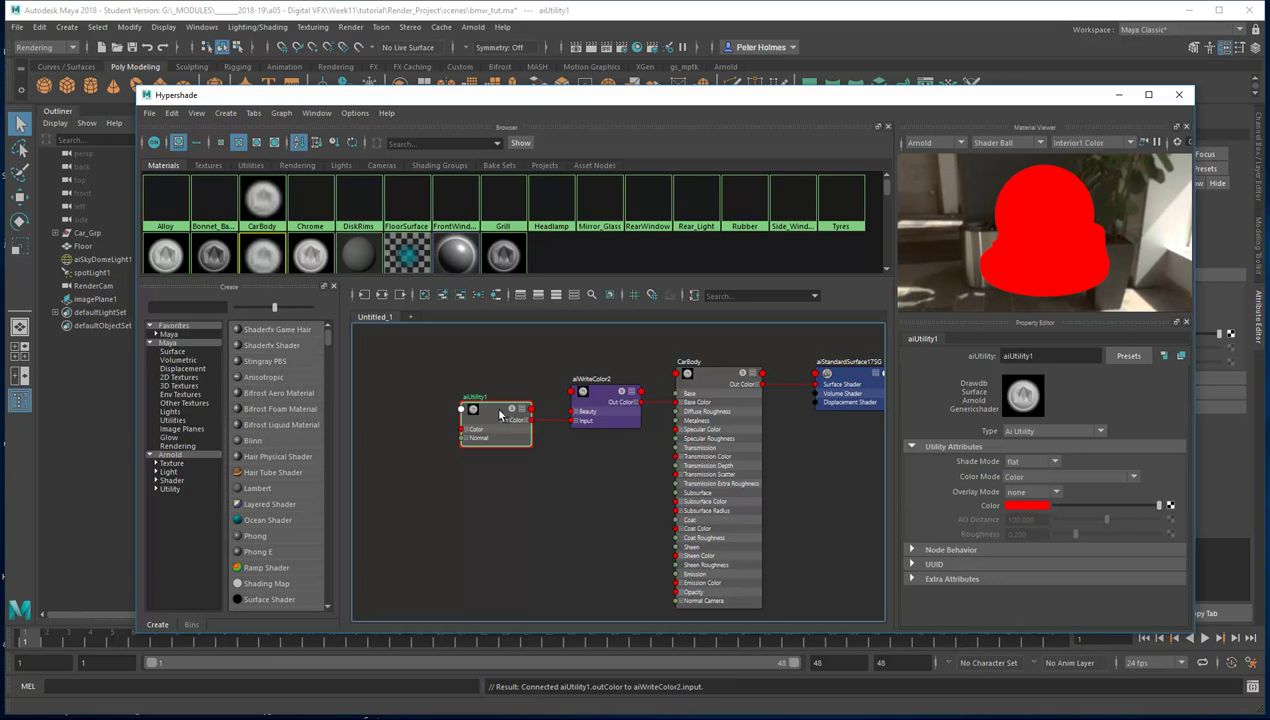
scroll(840, 503, down, 2)
alt+middle_drag(856, 505, 700, 504)
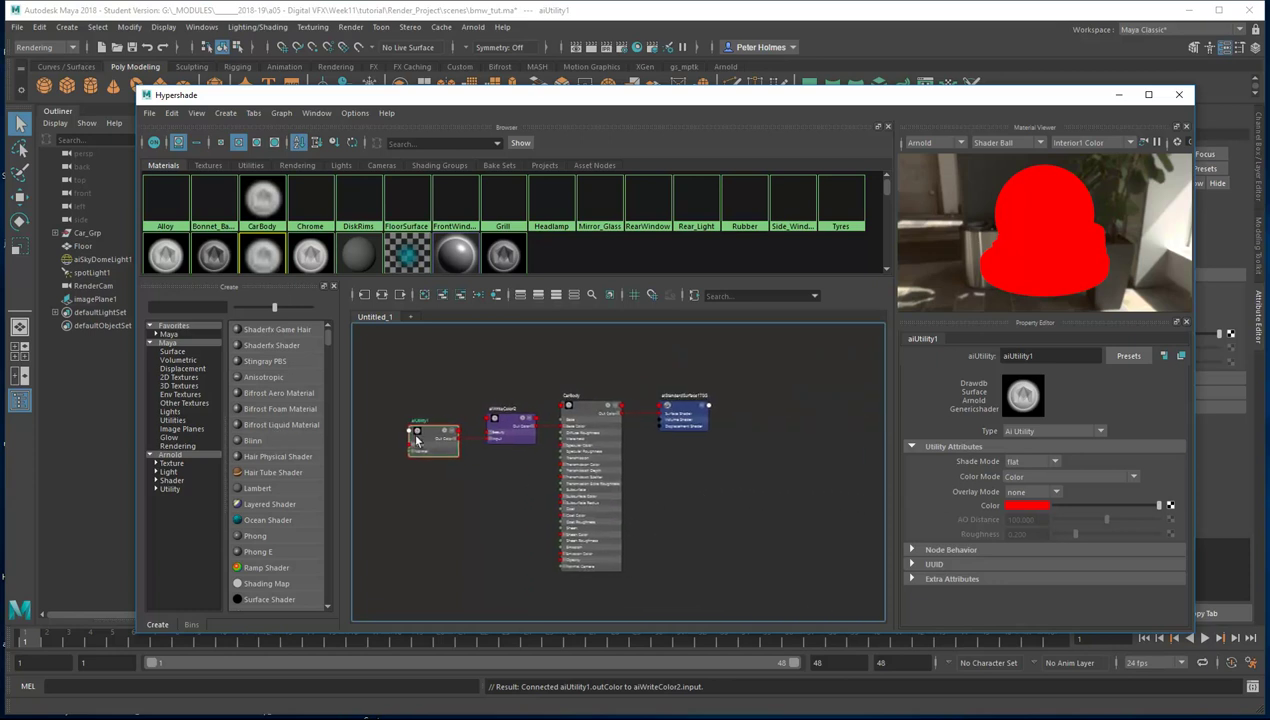
click(1180, 97)
click(687, 365)
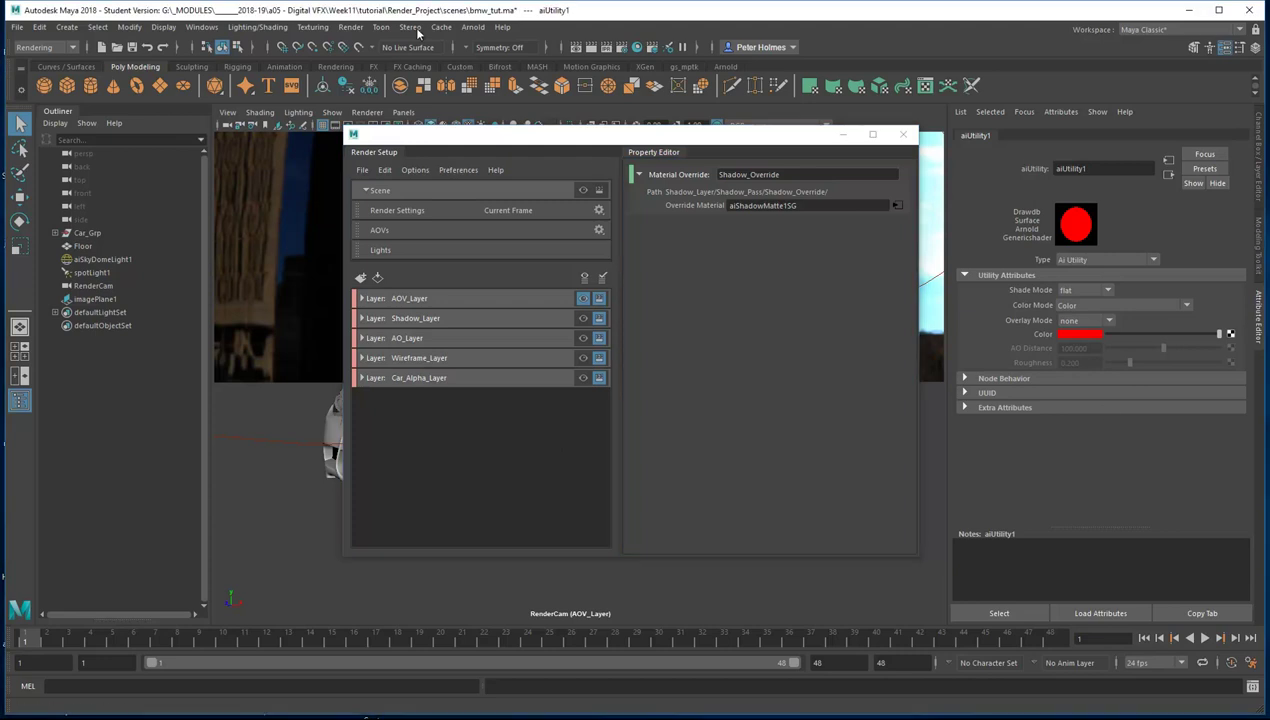
click(637, 47)
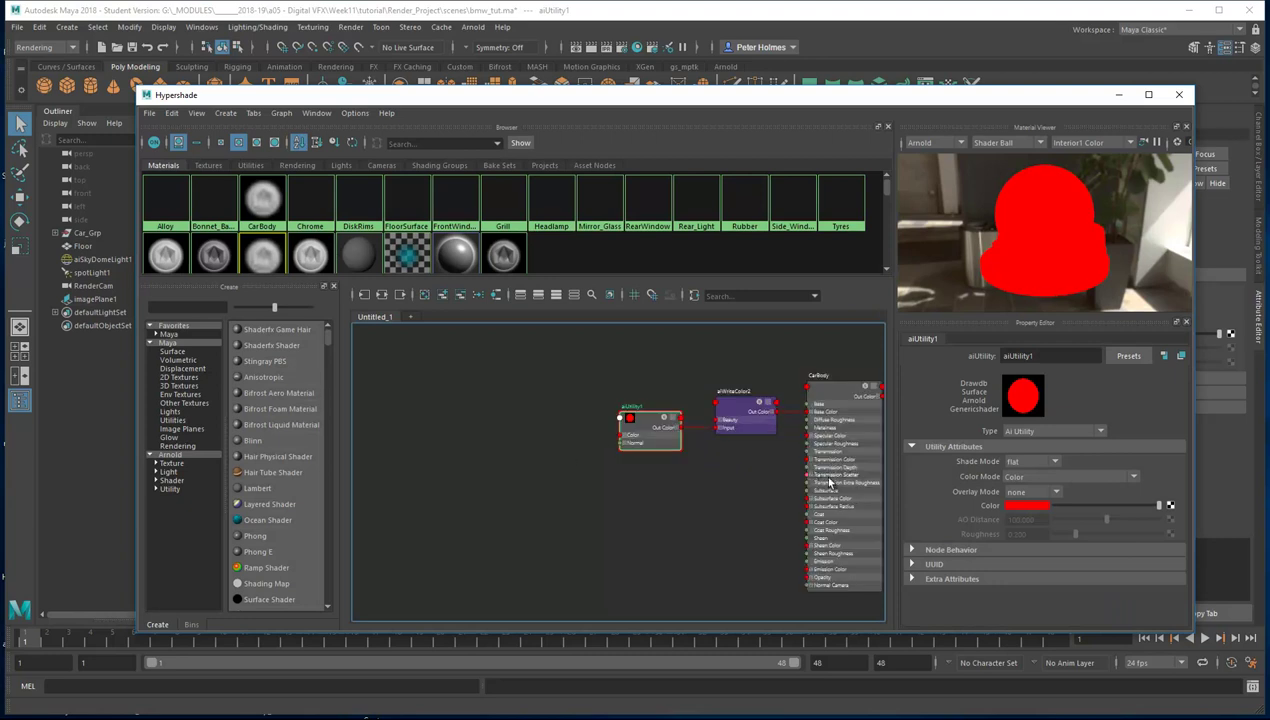
Enable Blend on aiWriteColor2 and assign it a new AOV named Matte_ID01
alt+middle_drag(760, 476, 610, 478)
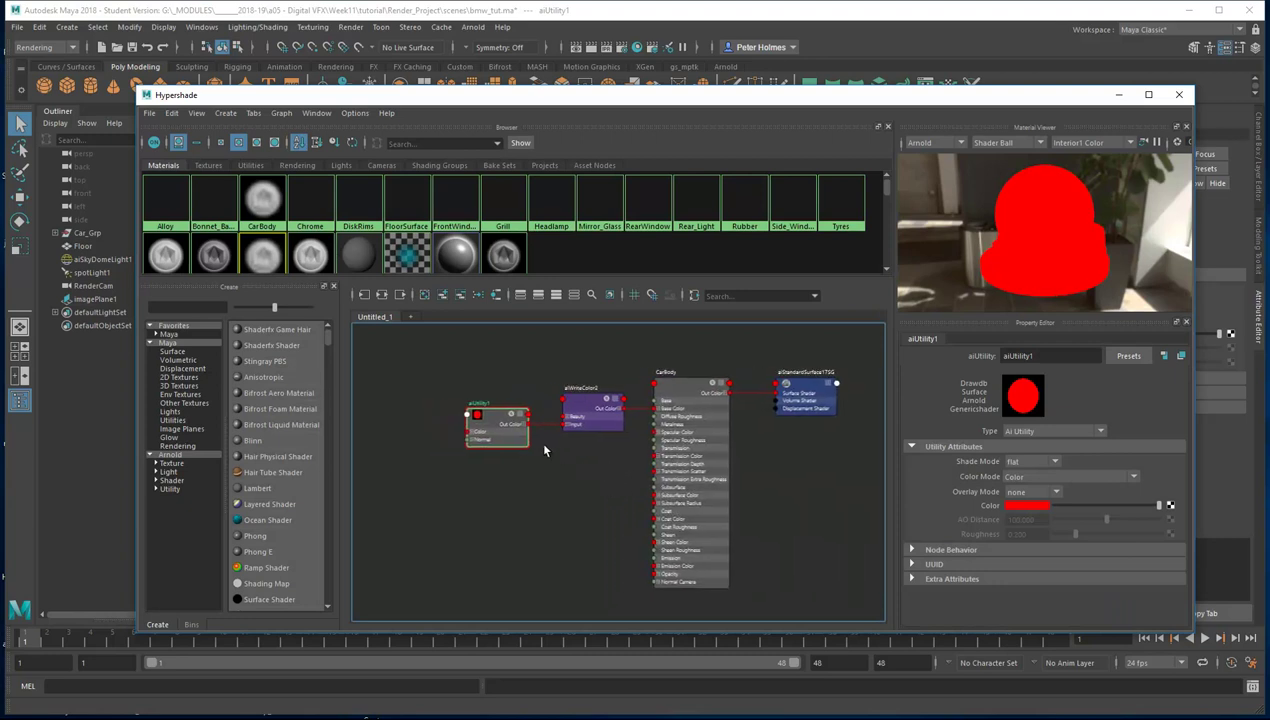
click(578, 410)
click(1008, 440)
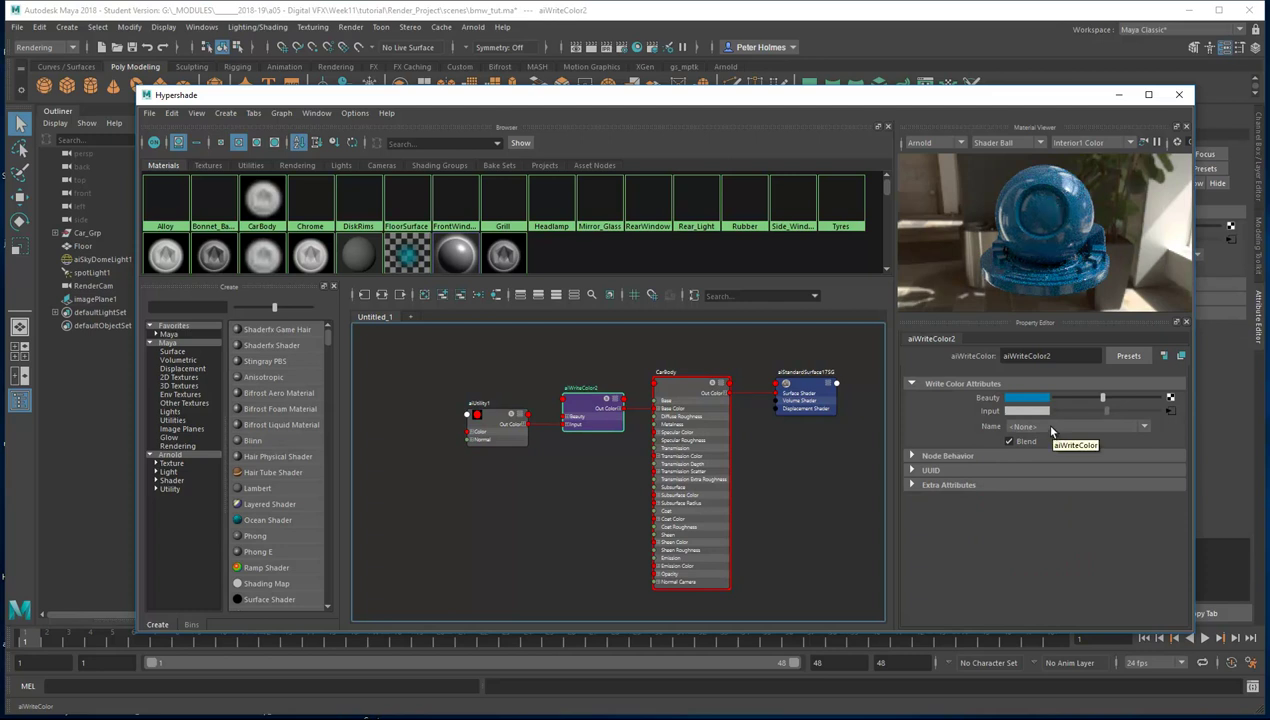
click(1051, 428)
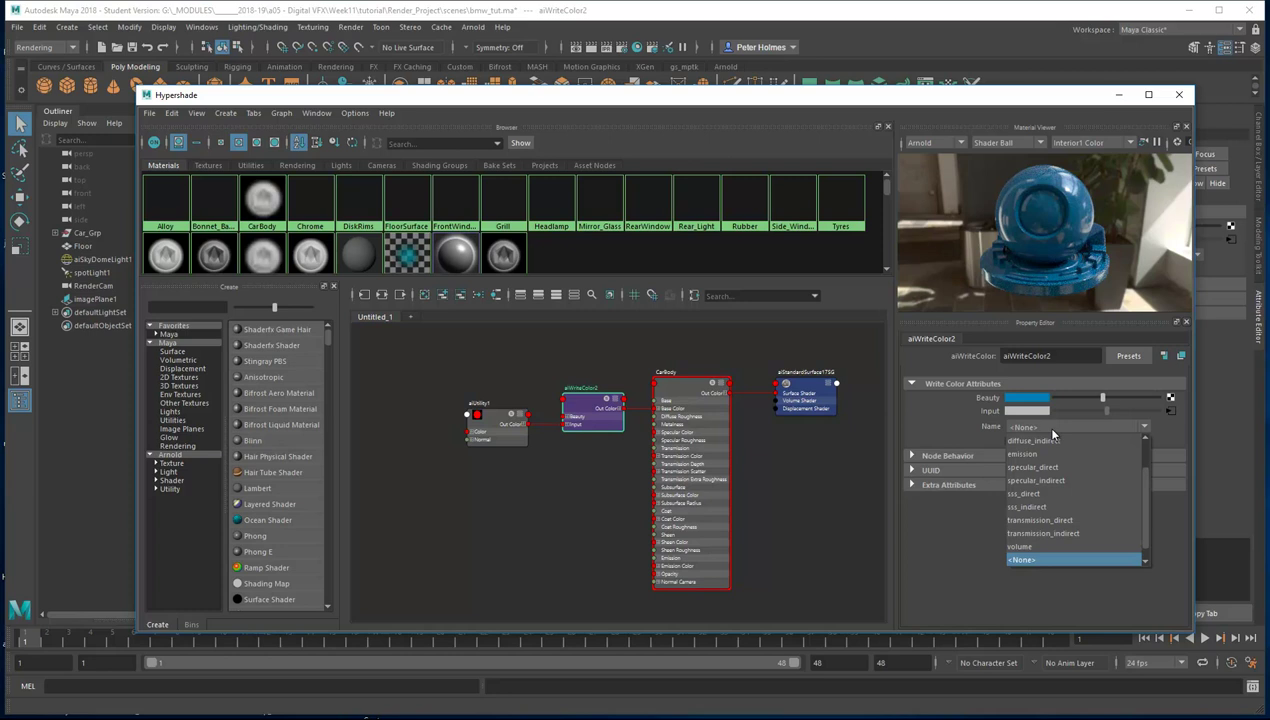
scroll(1058, 526, down, 1)
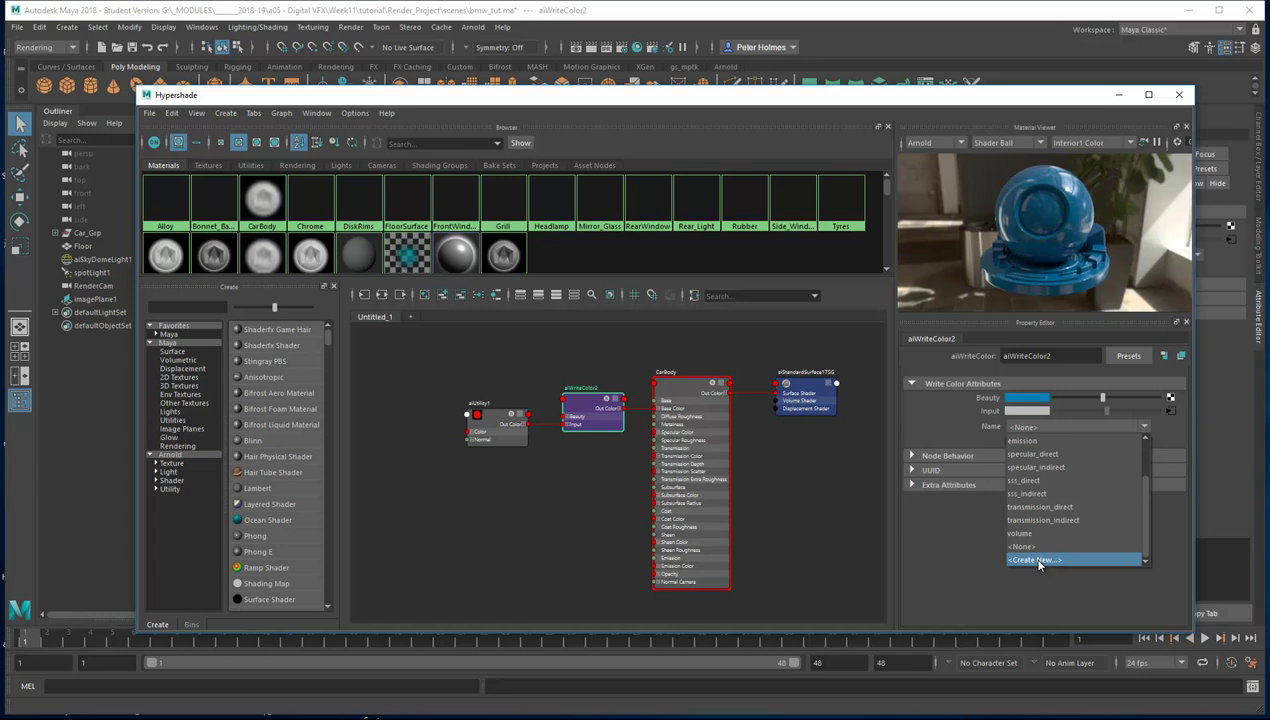
click(1038, 561)
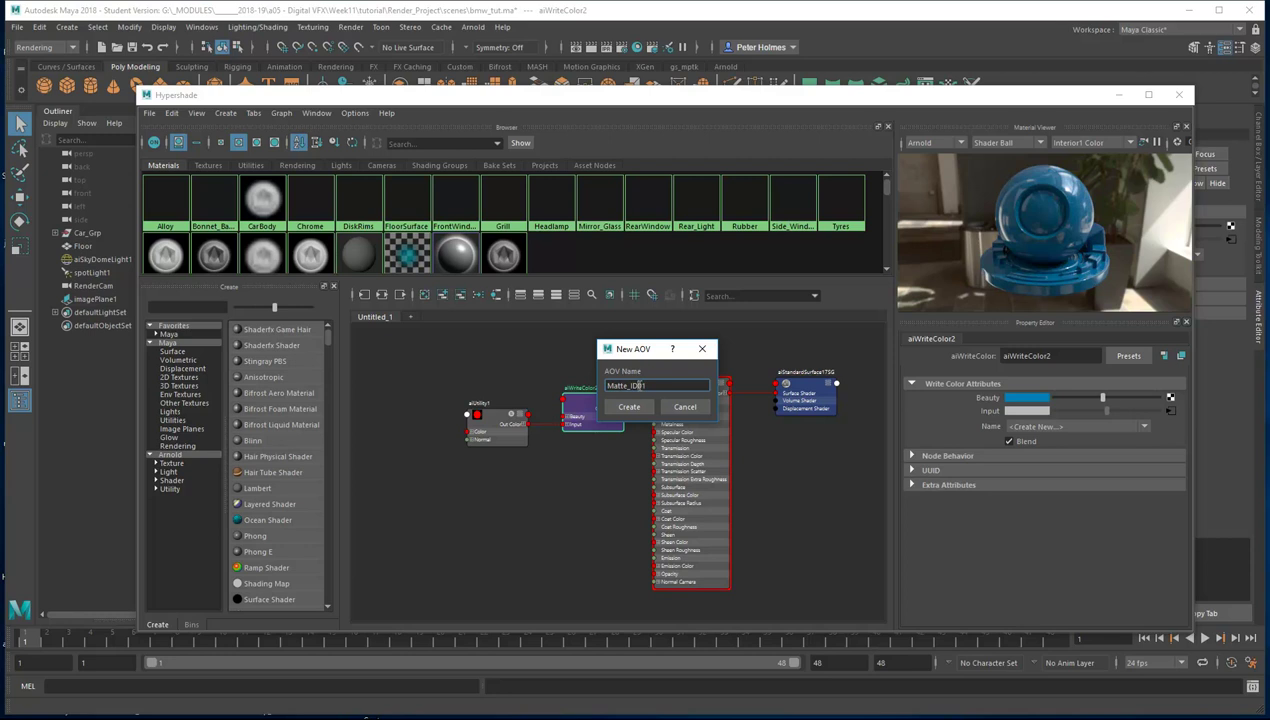
drag(637, 385, 648, 385)
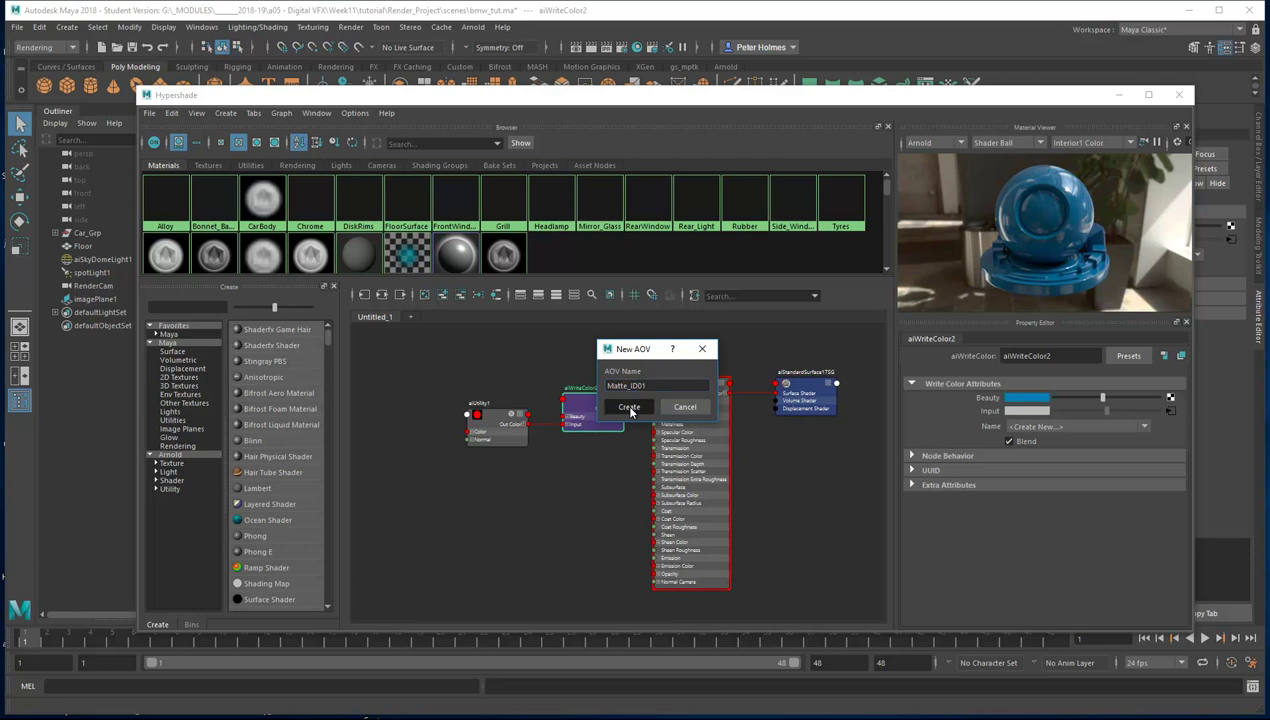
click(630, 410)
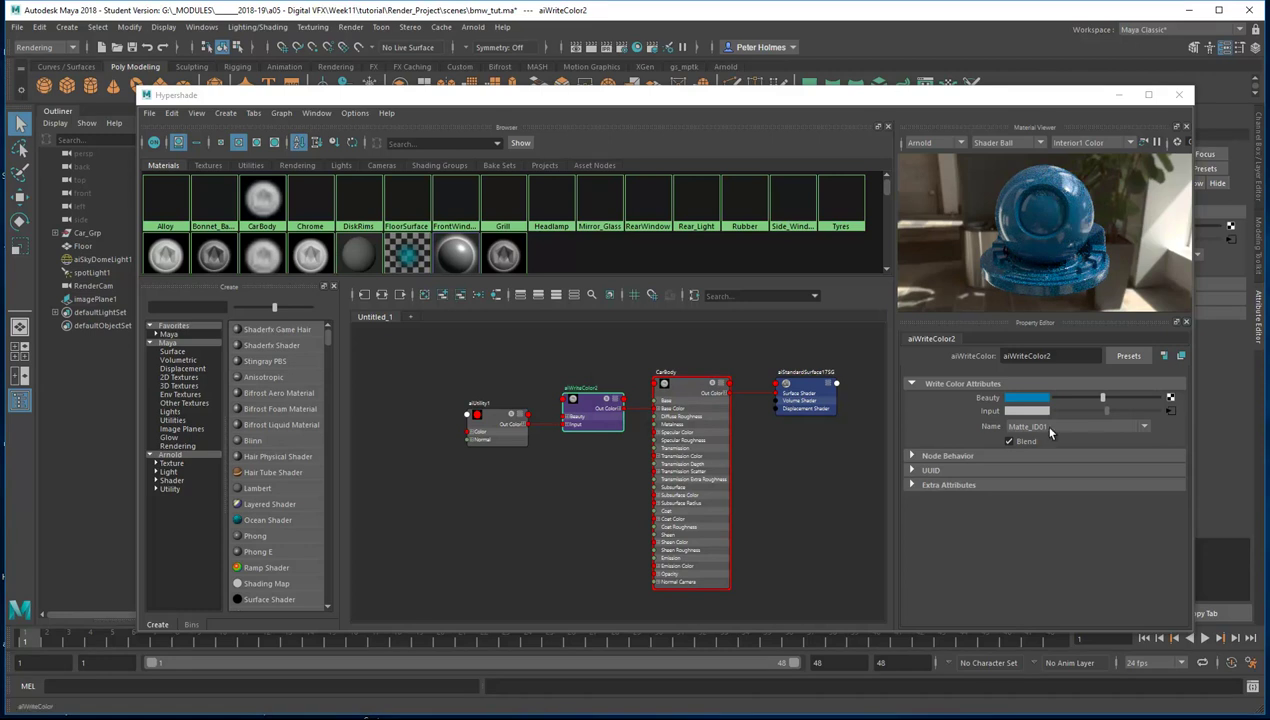
Render AOV_Layer in the Arnold RenderView and display the Matte_ID01 AOV
click(1180, 96)
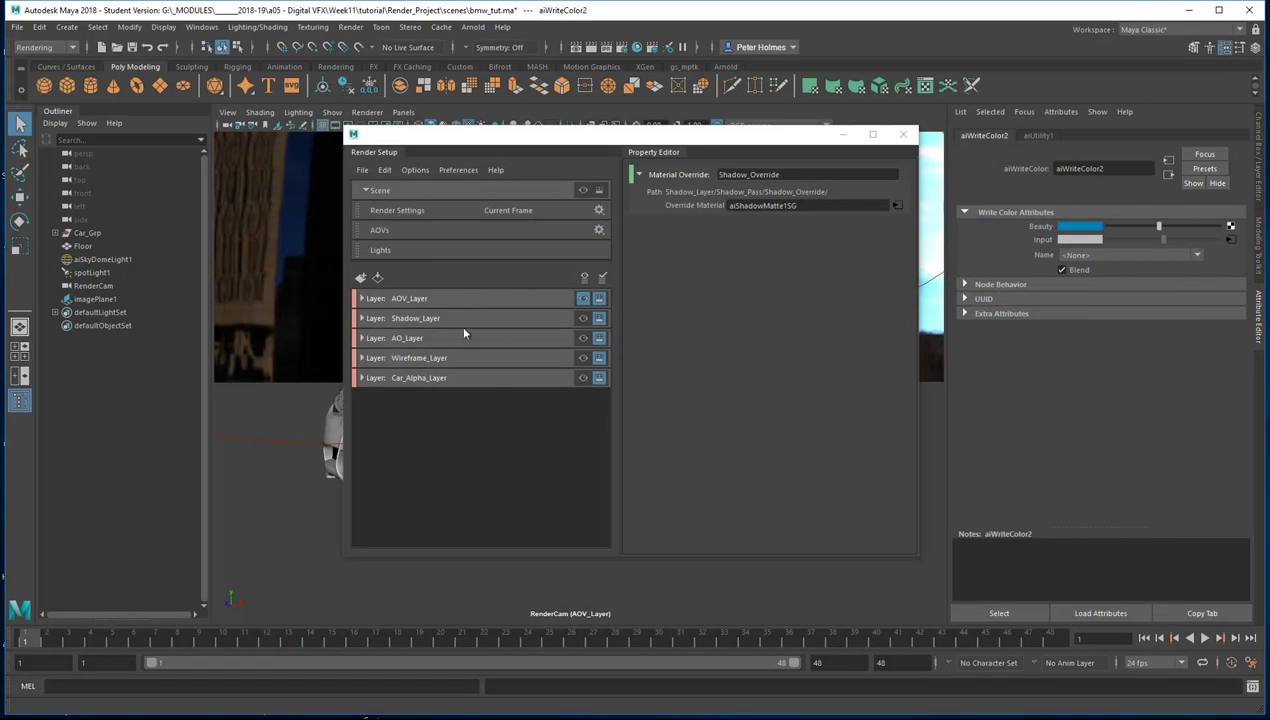
click(583, 299)
click(474, 27)
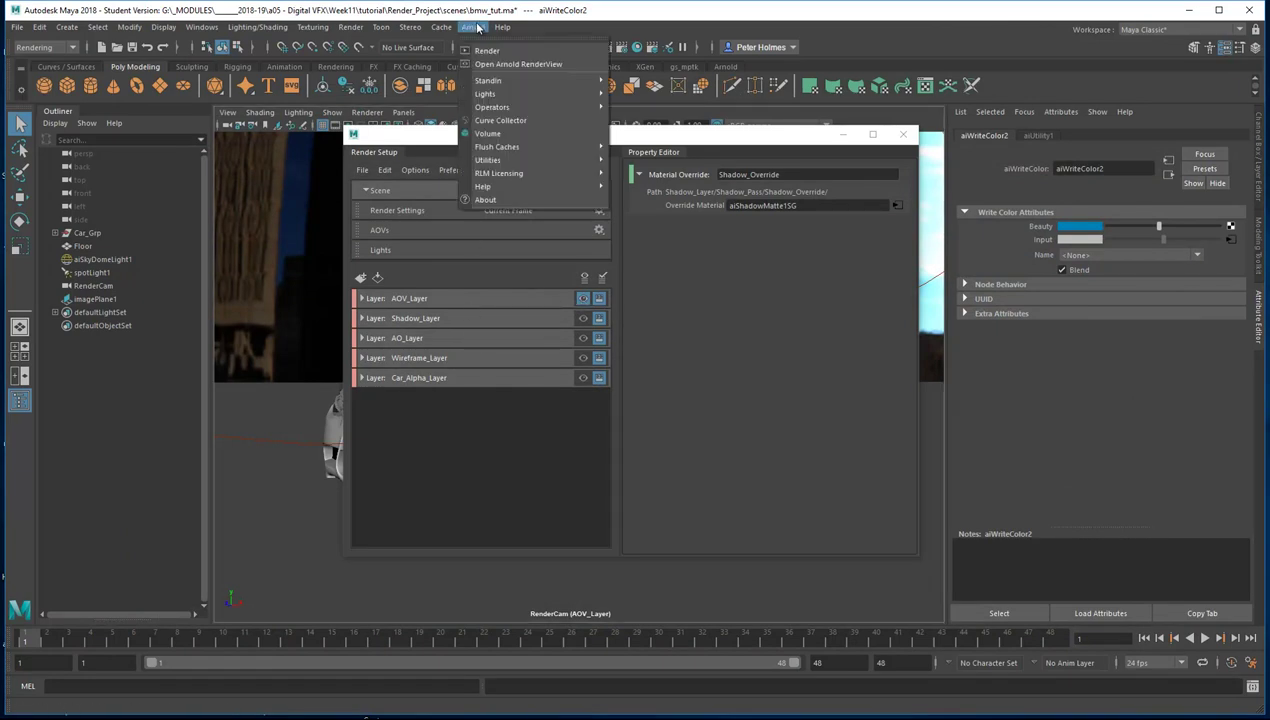
click(487, 50)
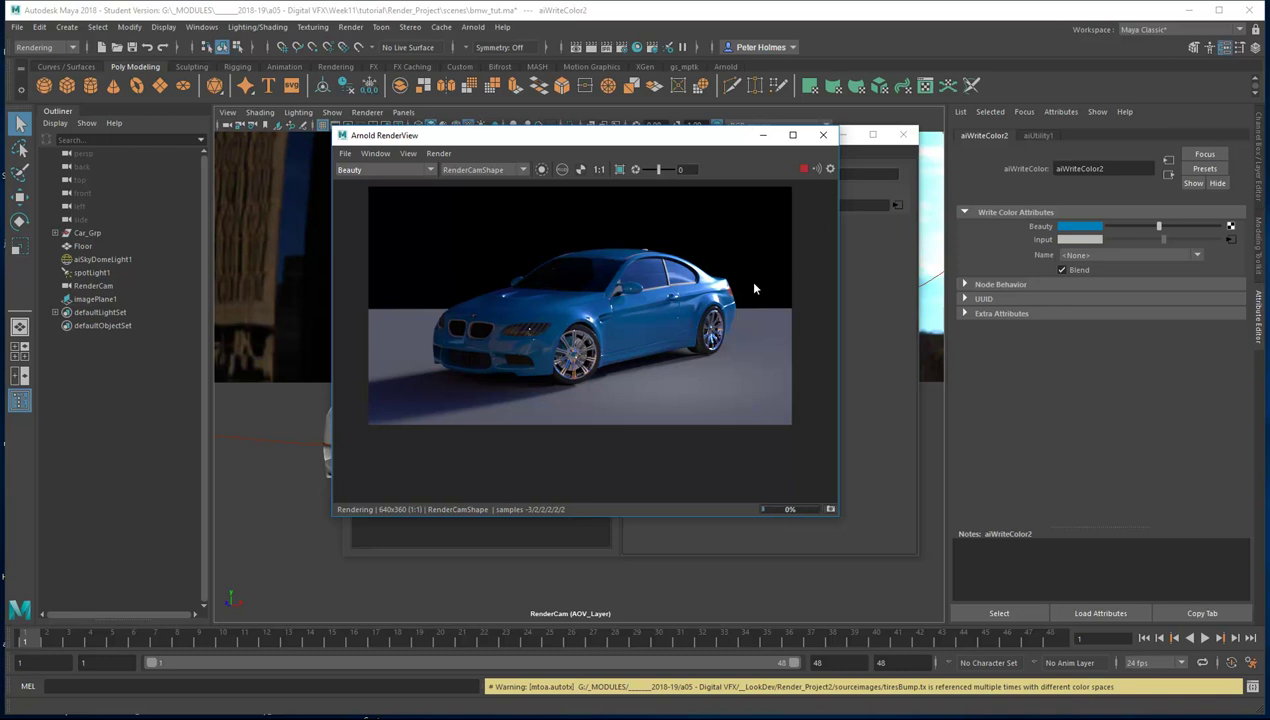
click(410, 175)
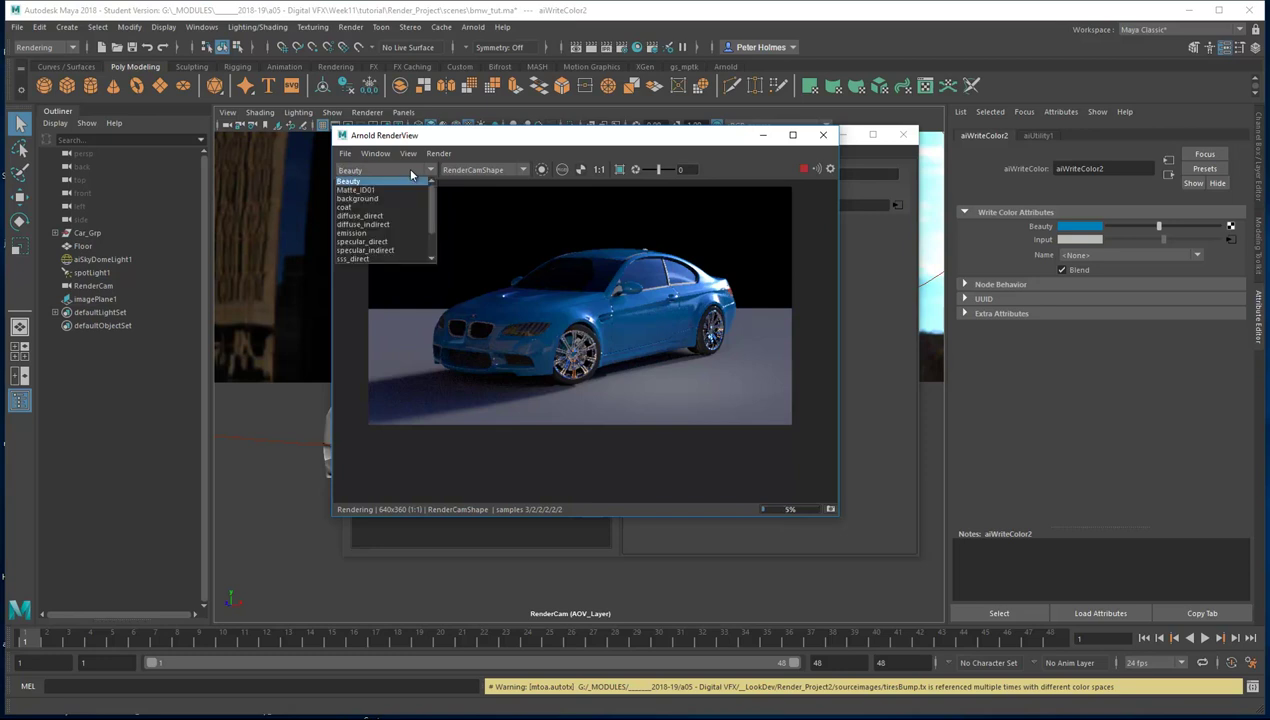
click(358, 189)
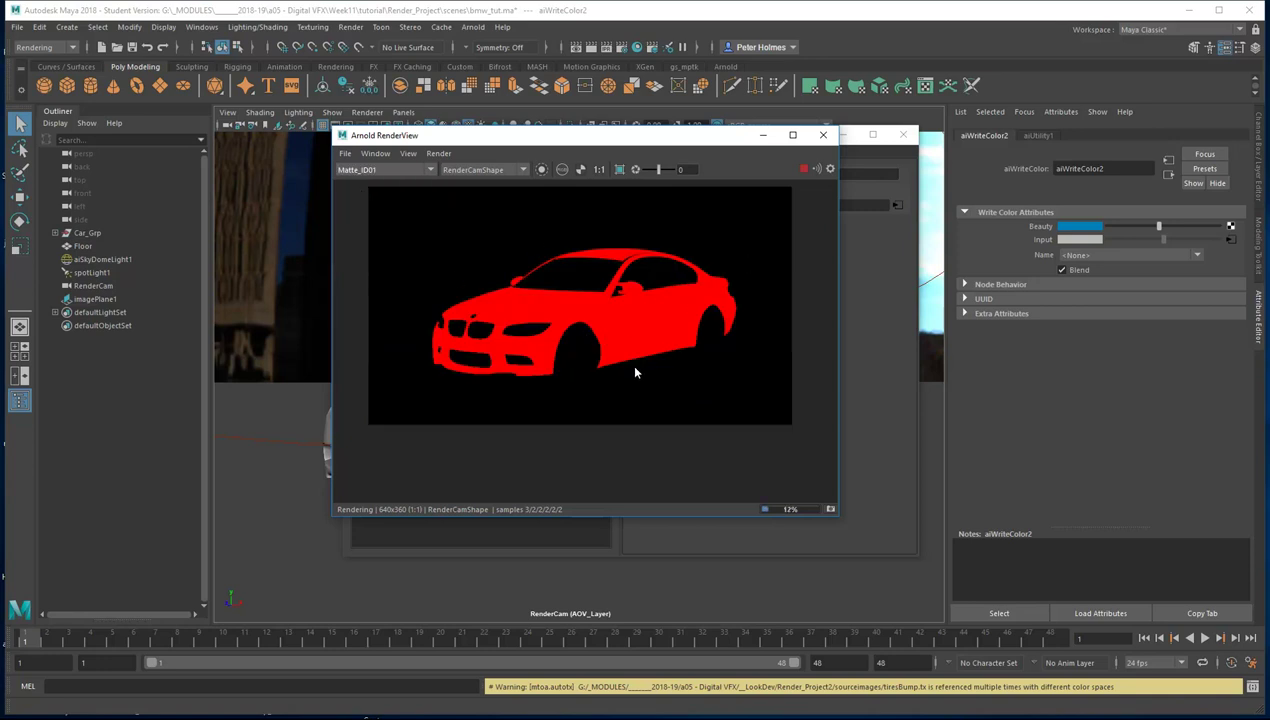
Cycle the Matte_ID01 render through its individual channels back to full color, and minimize the render window
click(562, 170)
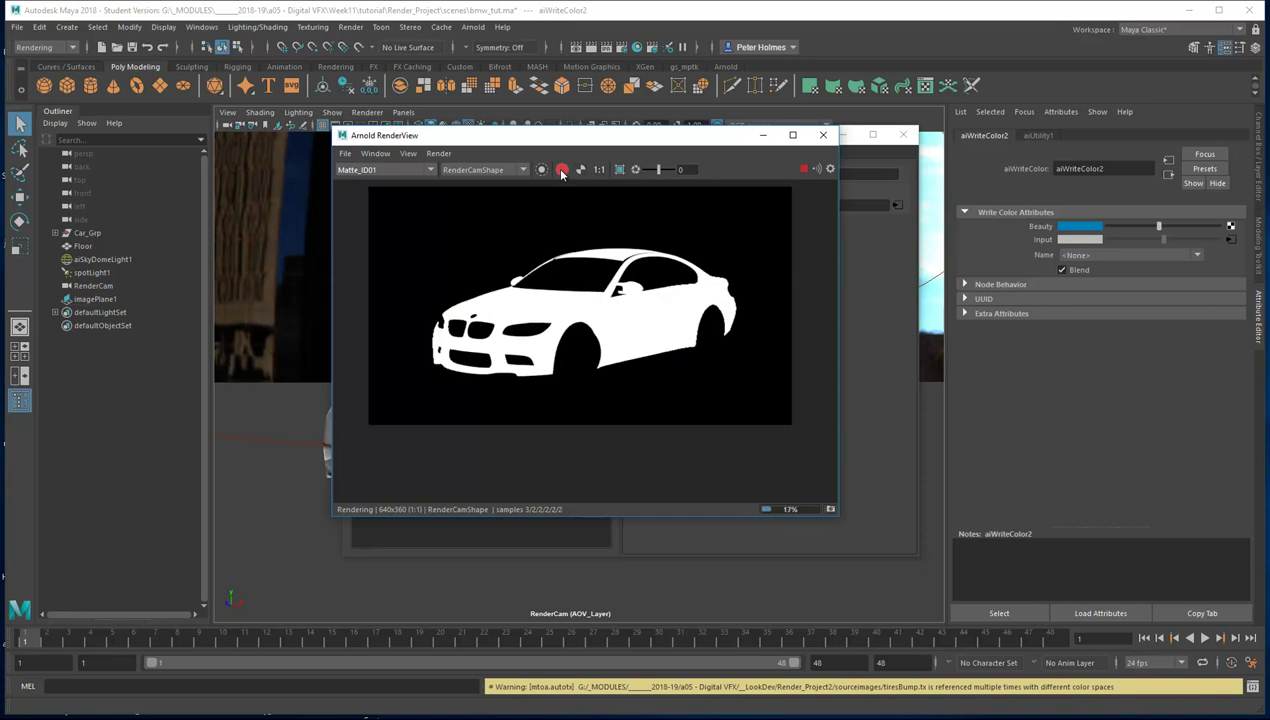
click(562, 170)
click(562, 170)
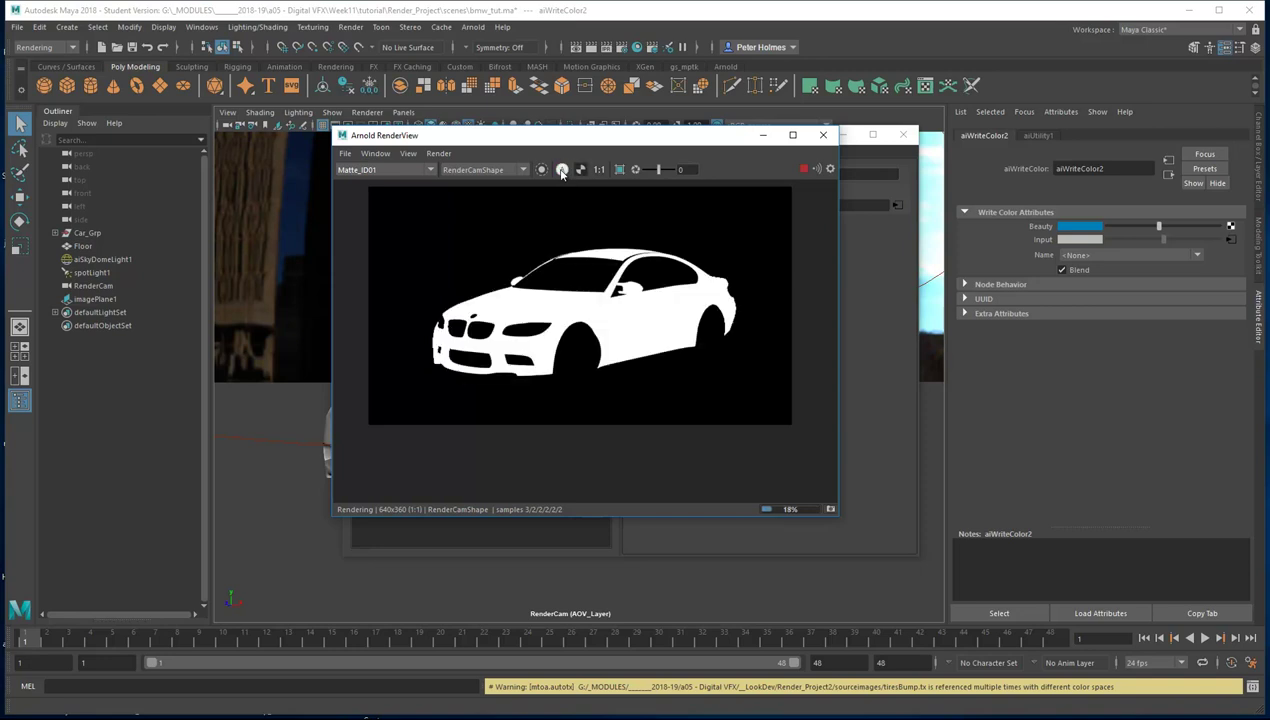
click(562, 170)
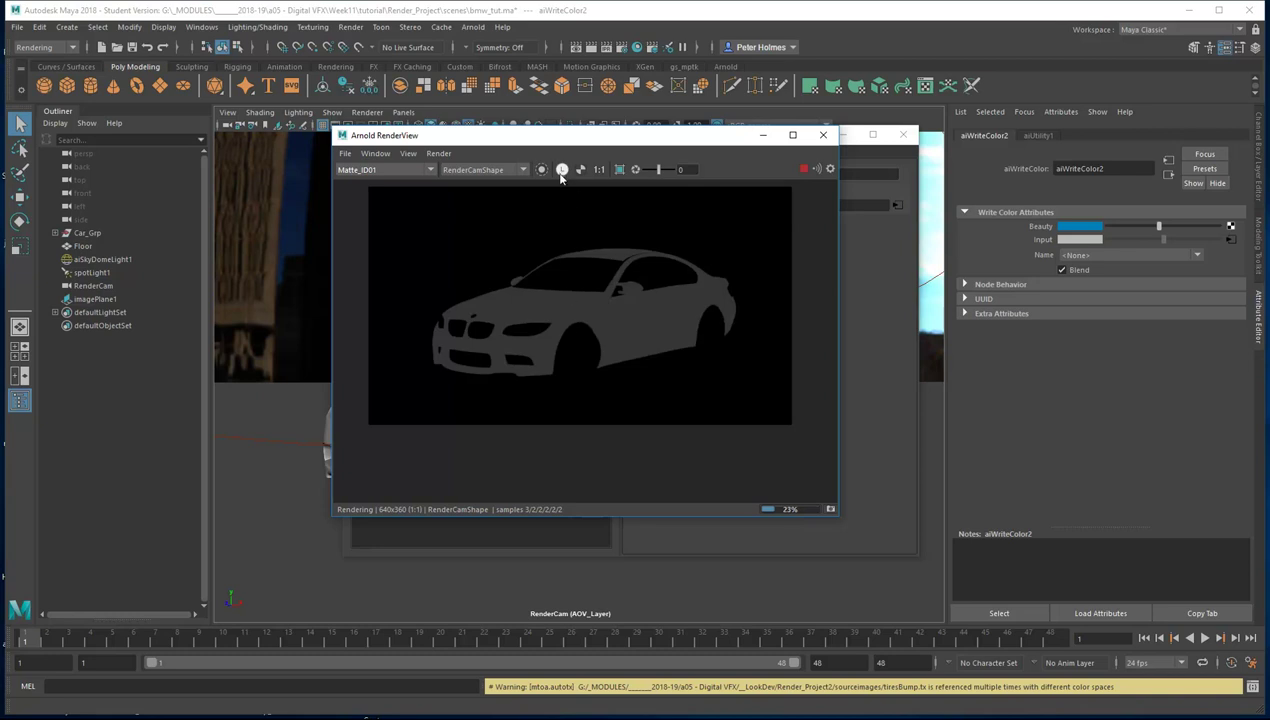
click(562, 170)
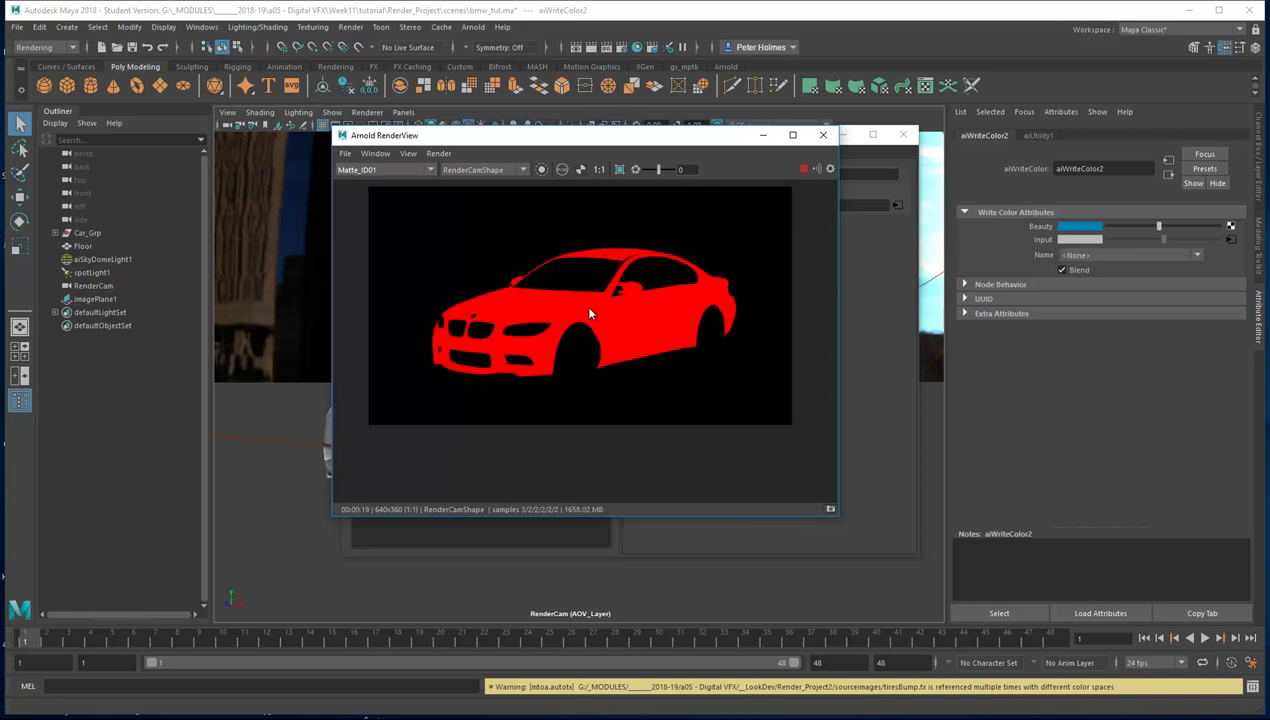
click(763, 134)
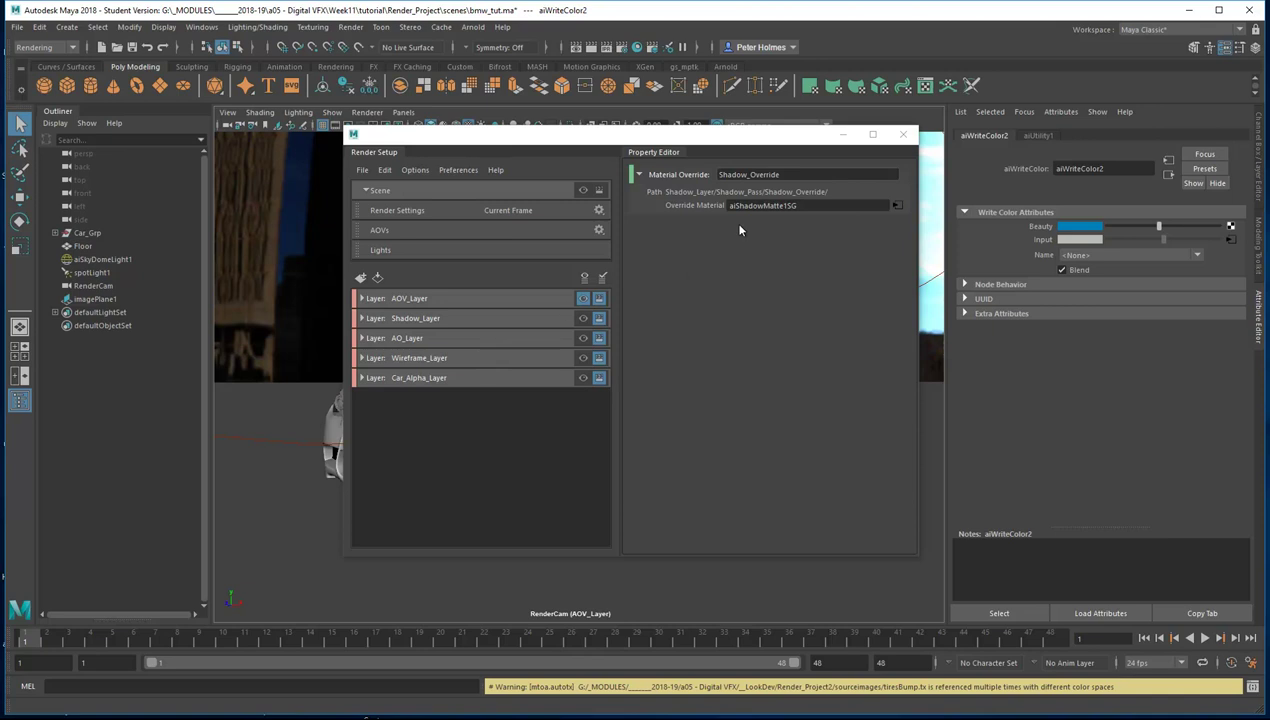
Reopen the Hypershade and copy the aiUtility1 and aiWriteColor2 nodes from the CarBody network
click(638, 49)
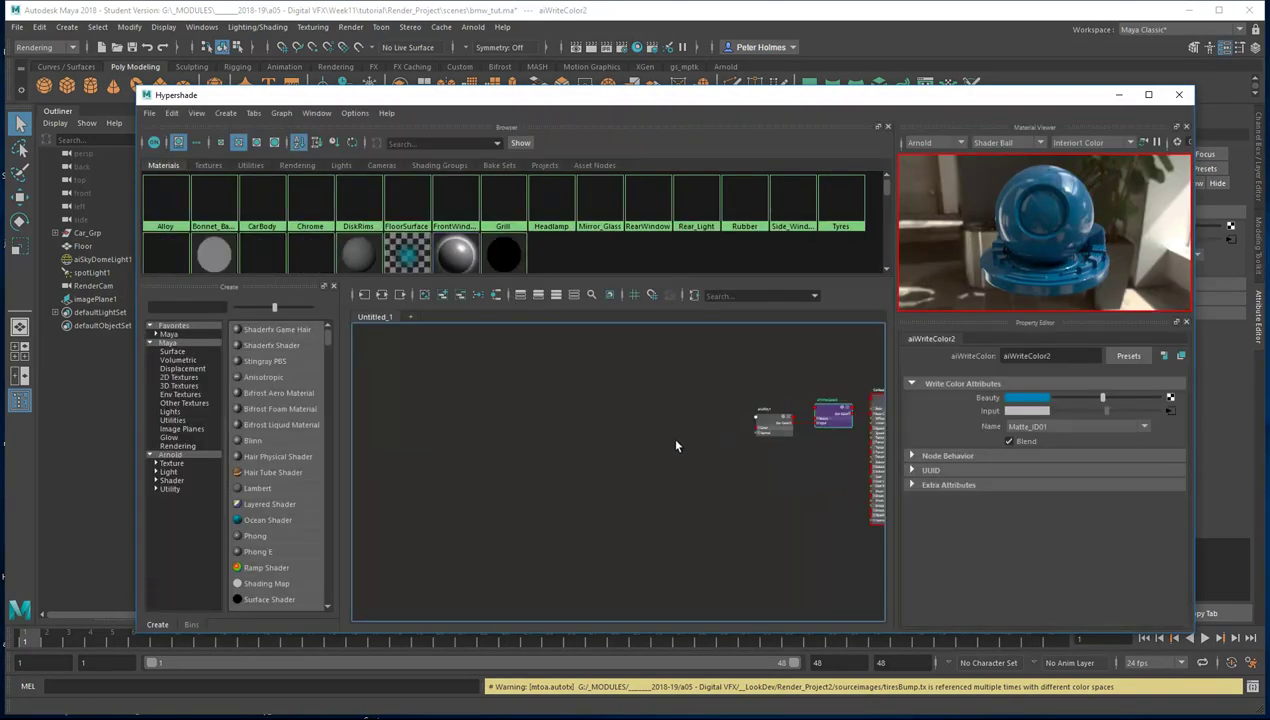
alt+middle_drag(670, 436, 437, 469)
scroll(513, 467, up, 2)
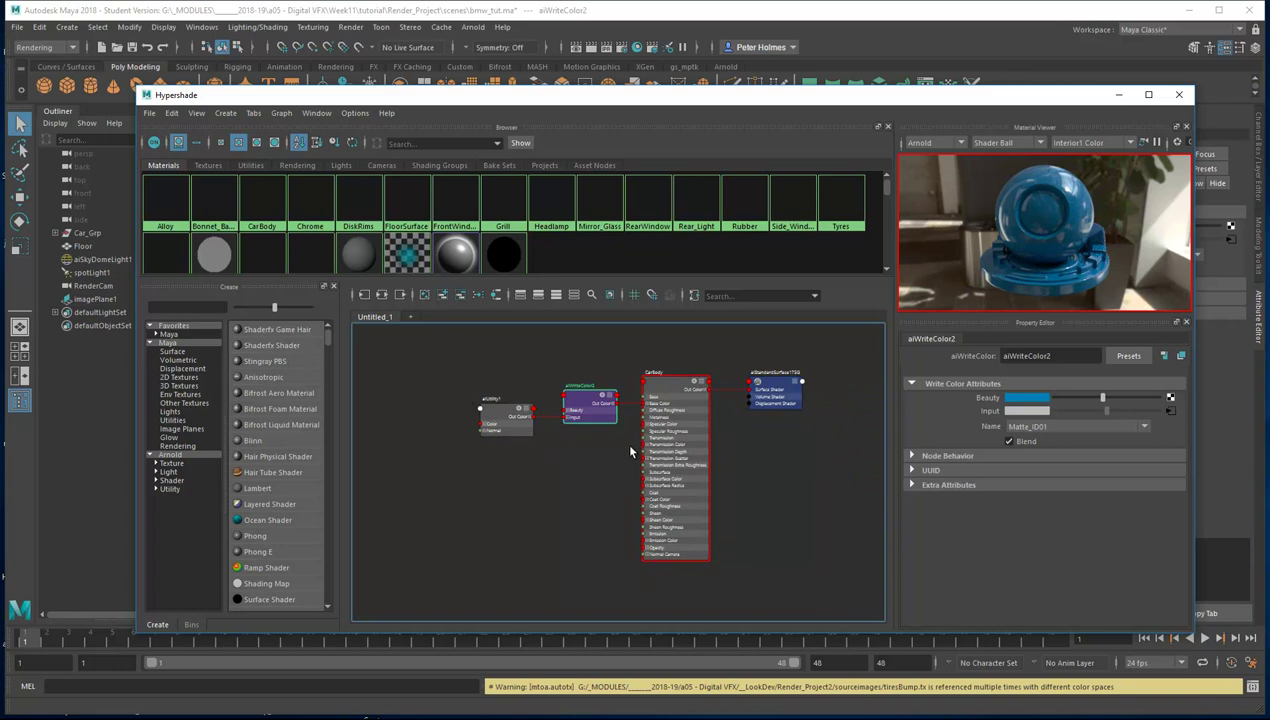
key(Left)
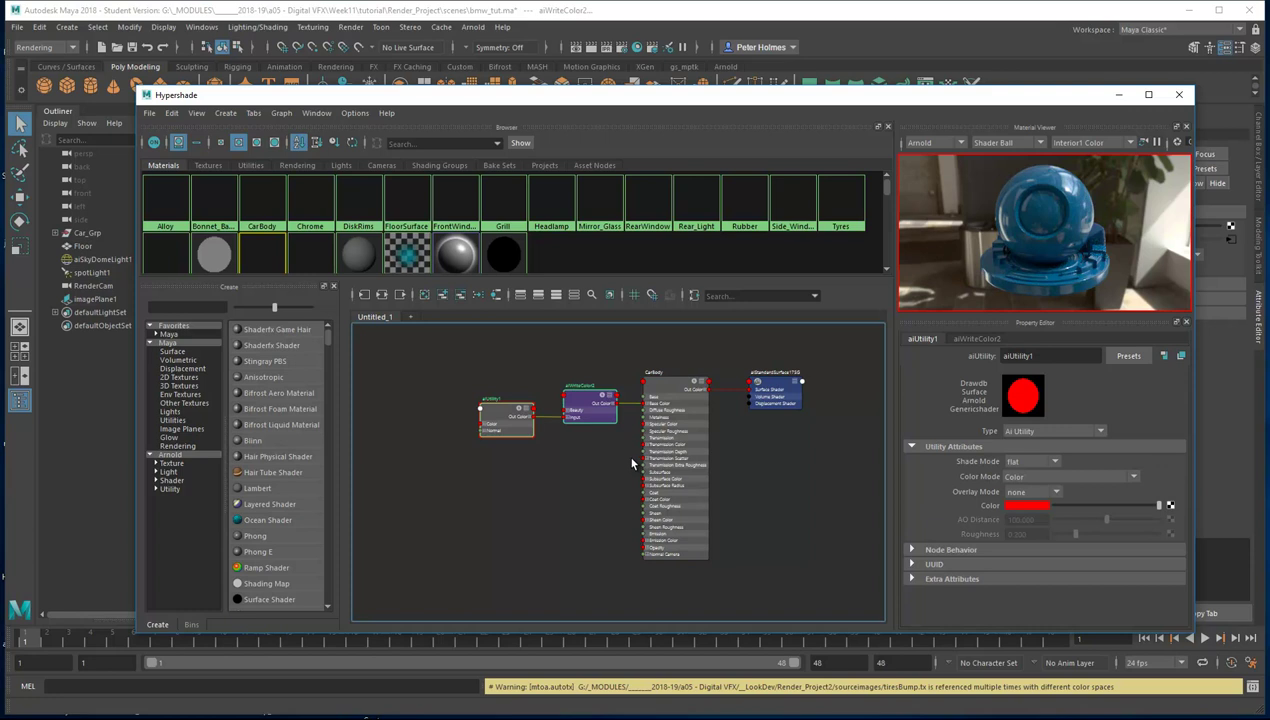
key(ctrl+s)
click(603, 400)
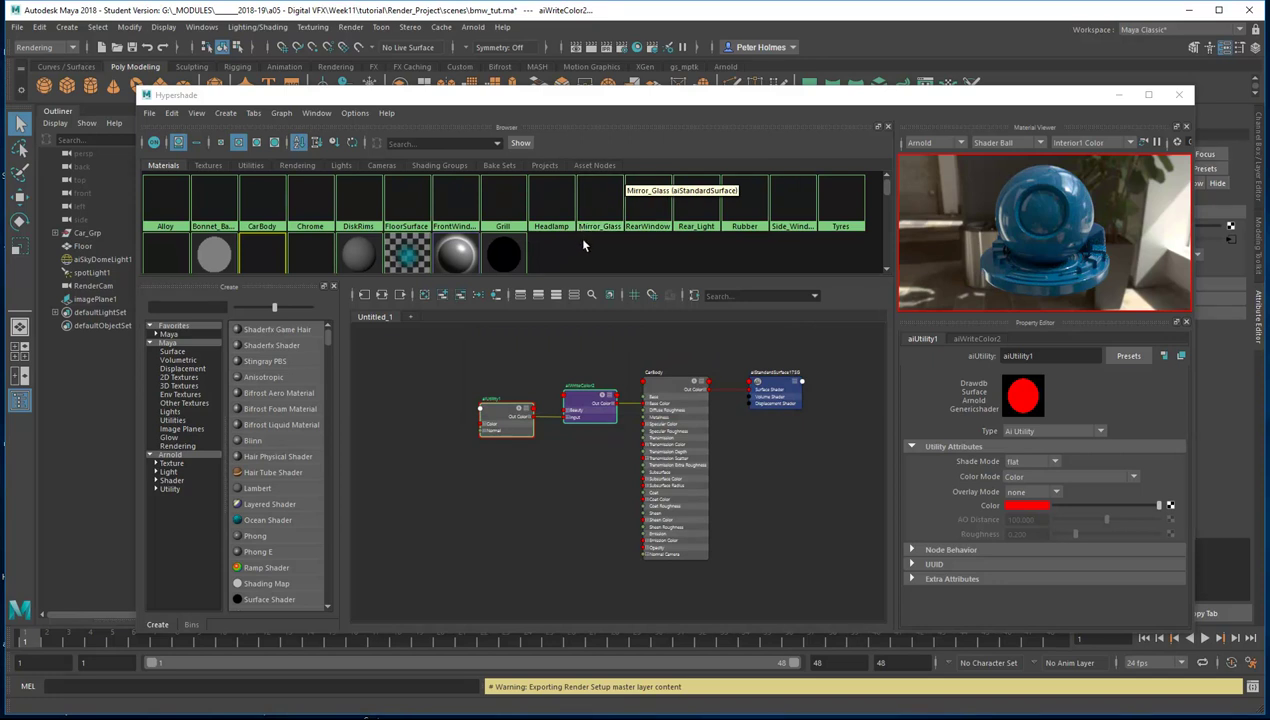
Graph the Headlamp material's network in the Hypershade
click(558, 205)
right_drag(558, 205, 562, 240)
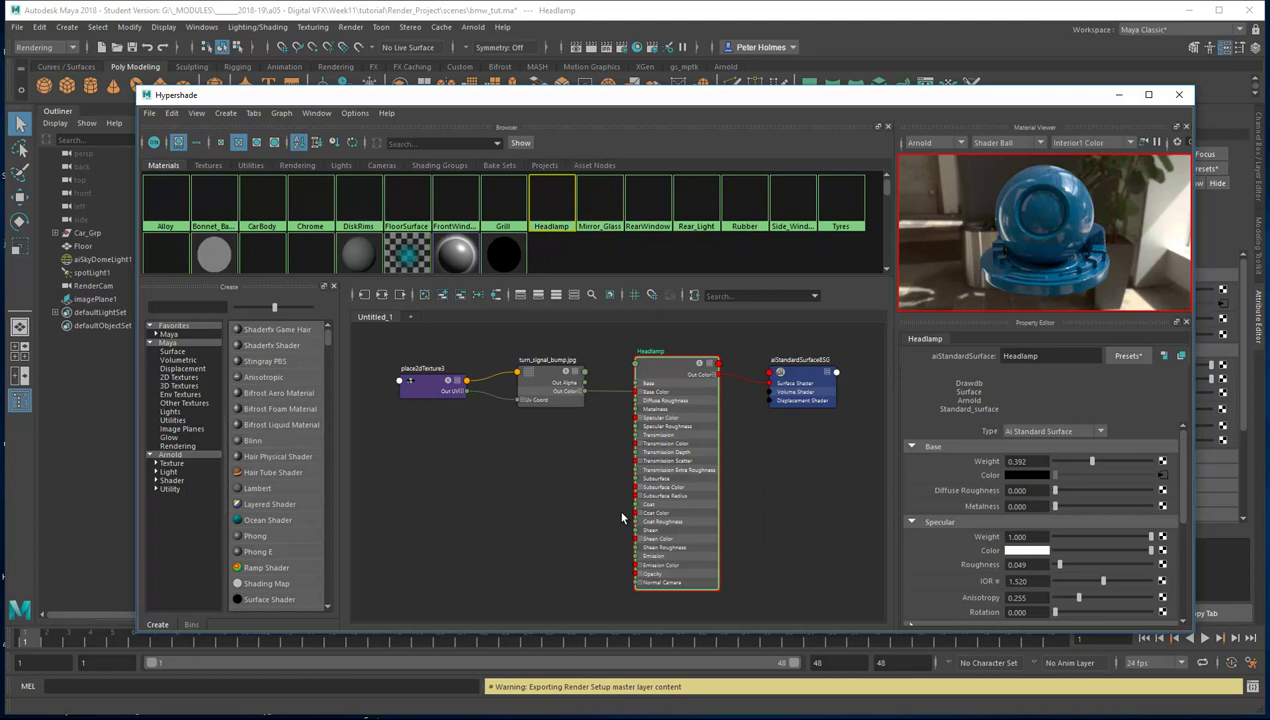
click(440, 510)
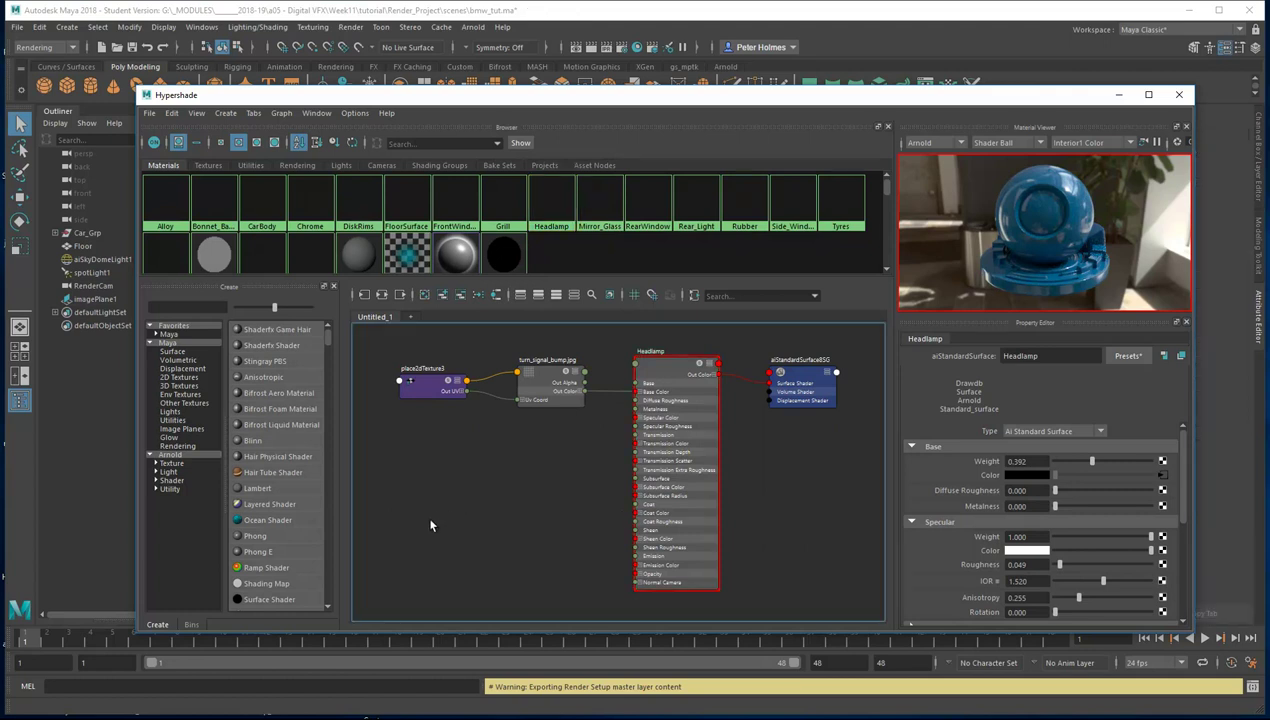
Paste the copied aiUtility and aiWriteColor nodes into the Headlamp network and arrange them below the turn_signal_bump.jpg texture nodes
key(ctrl+v)
click(601, 400)
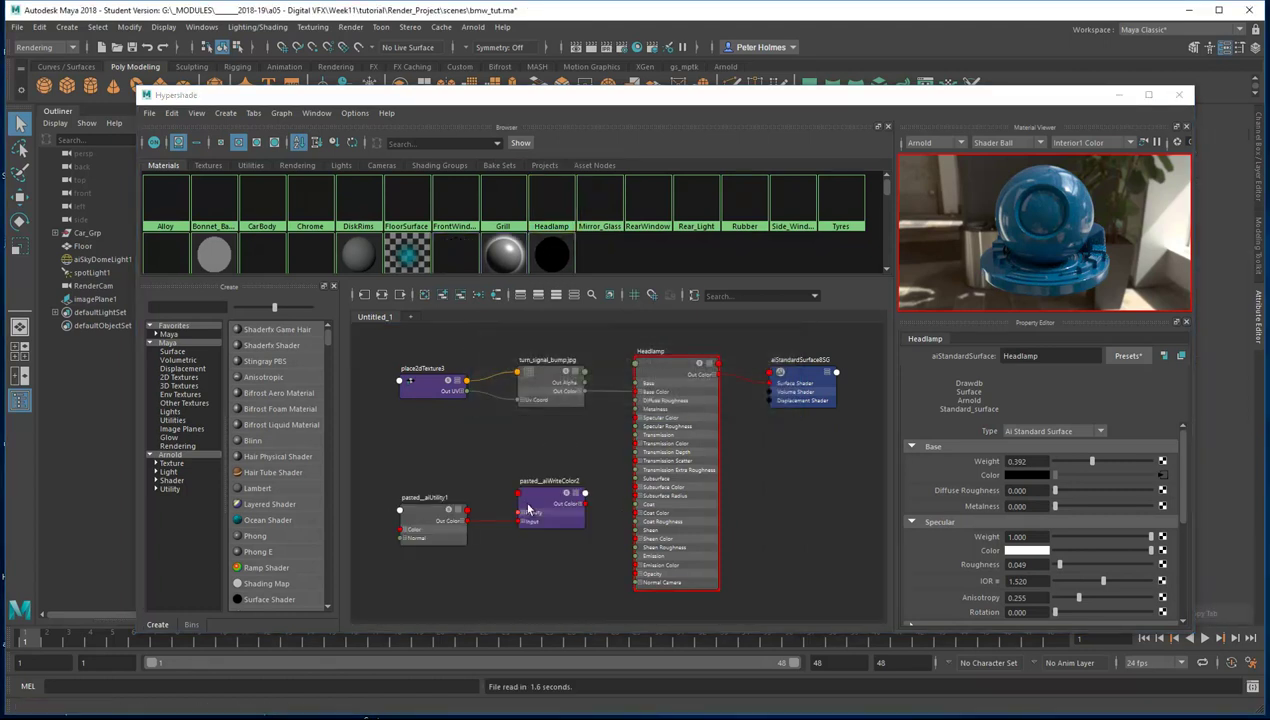
drag(539, 500, 530, 488)
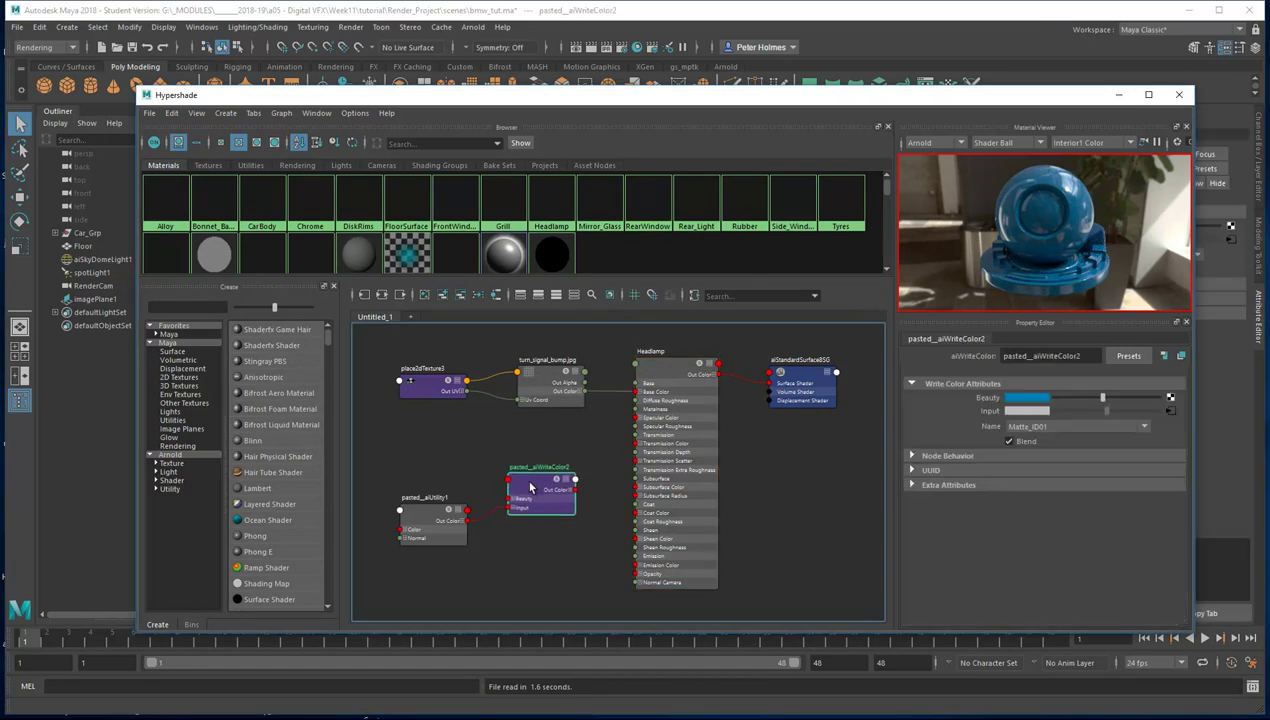
drag(413, 510, 413, 485)
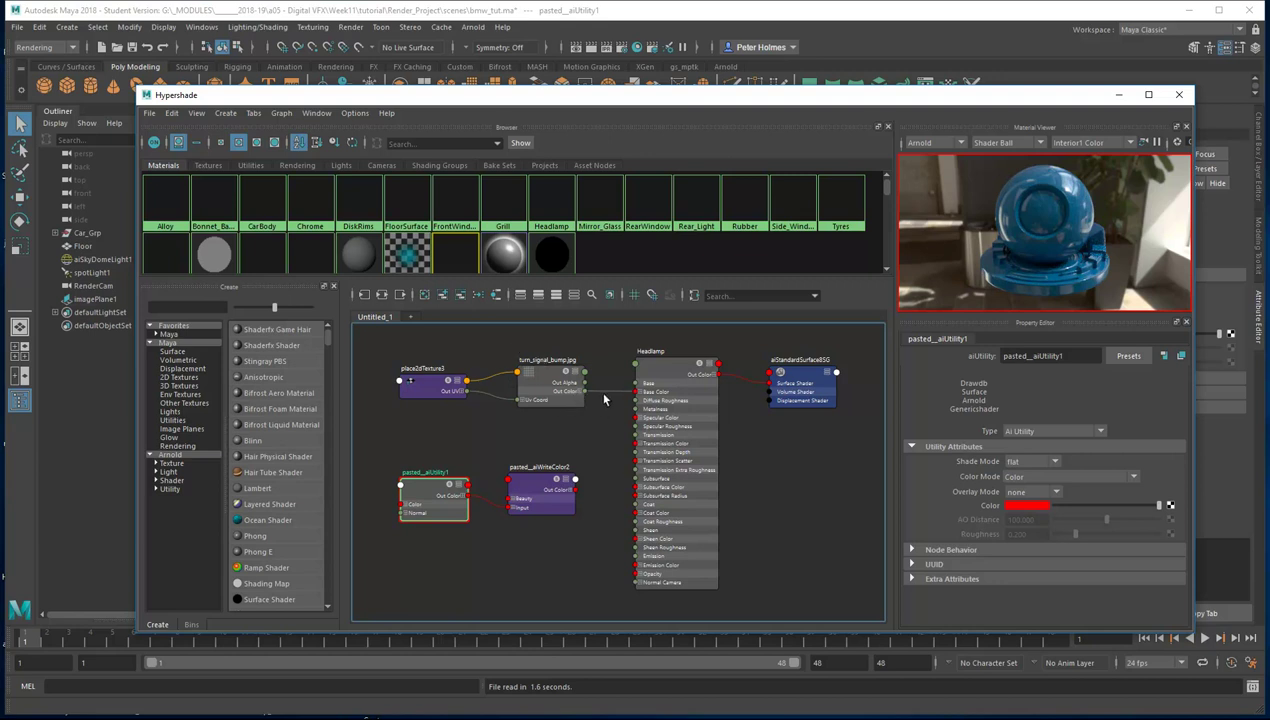
Reposition the pasted aiWriteColor and texture nodes in the Headlamp network, and disconnect turn_signal_bump.jpg from Headlamp's Base Color
drag(620, 397, 640, 394)
drag(515, 478, 560, 443)
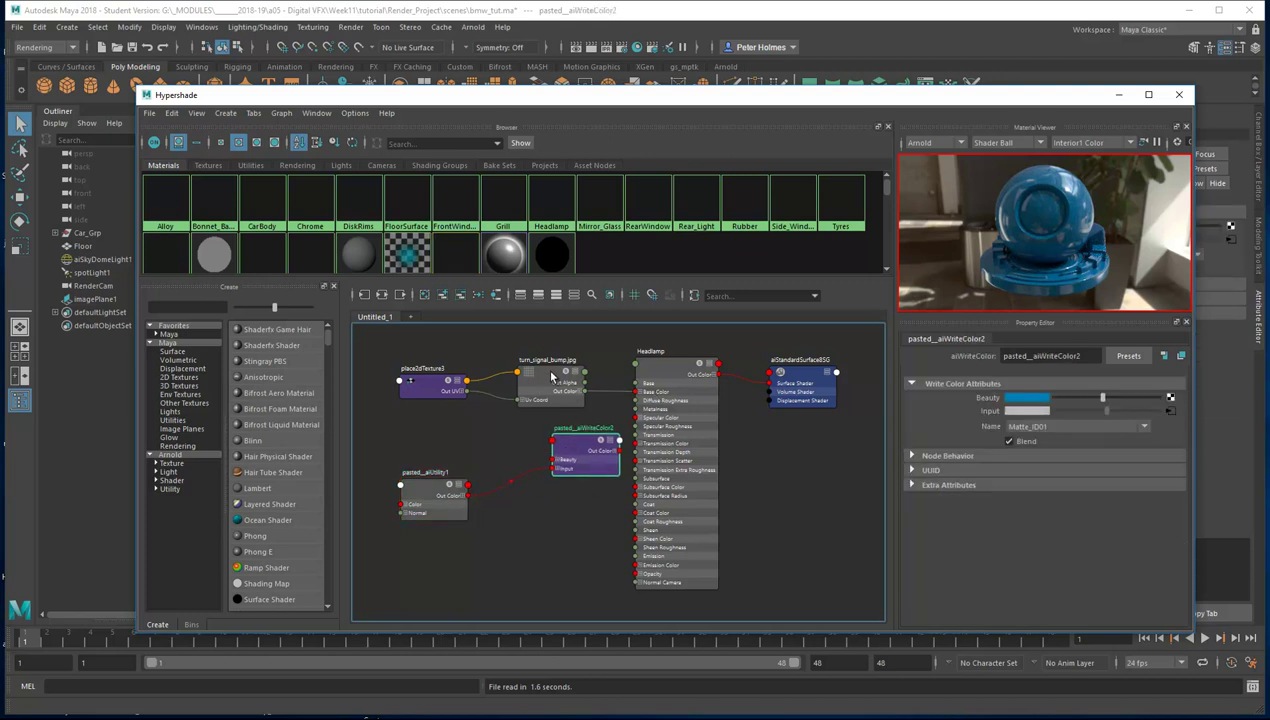
drag(551, 376, 525, 370)
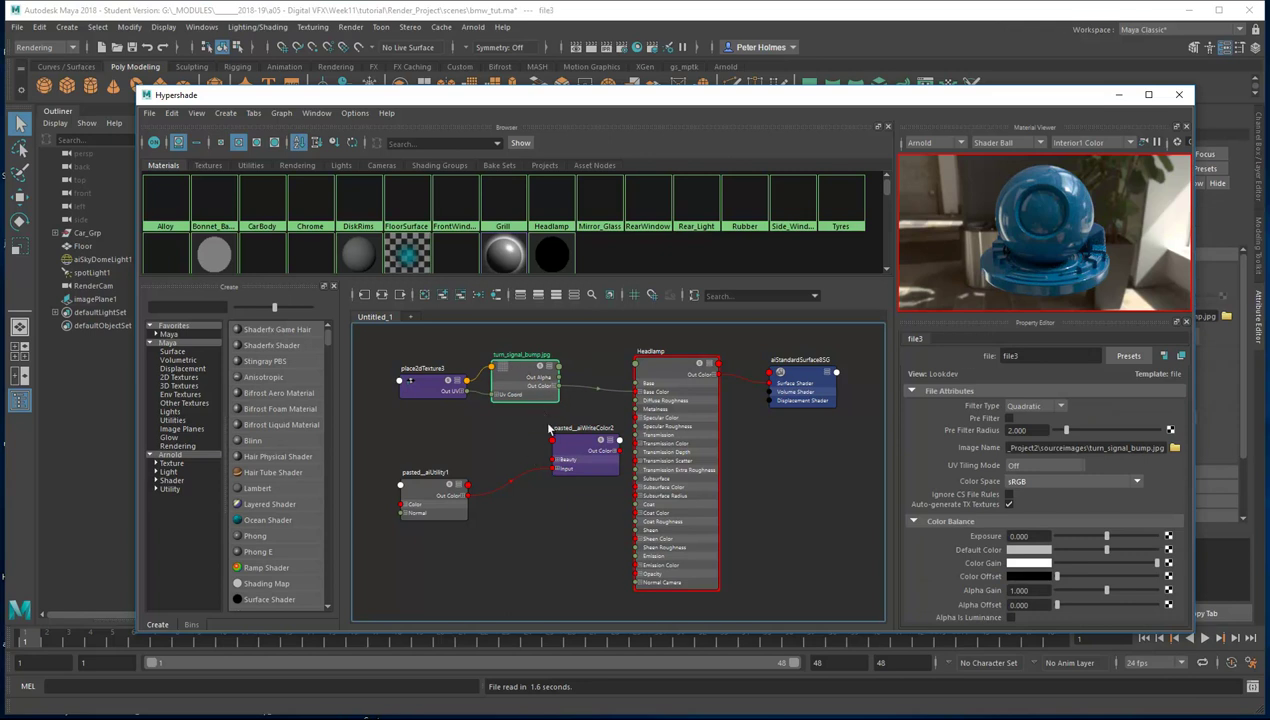
click(566, 387)
key(Delete)
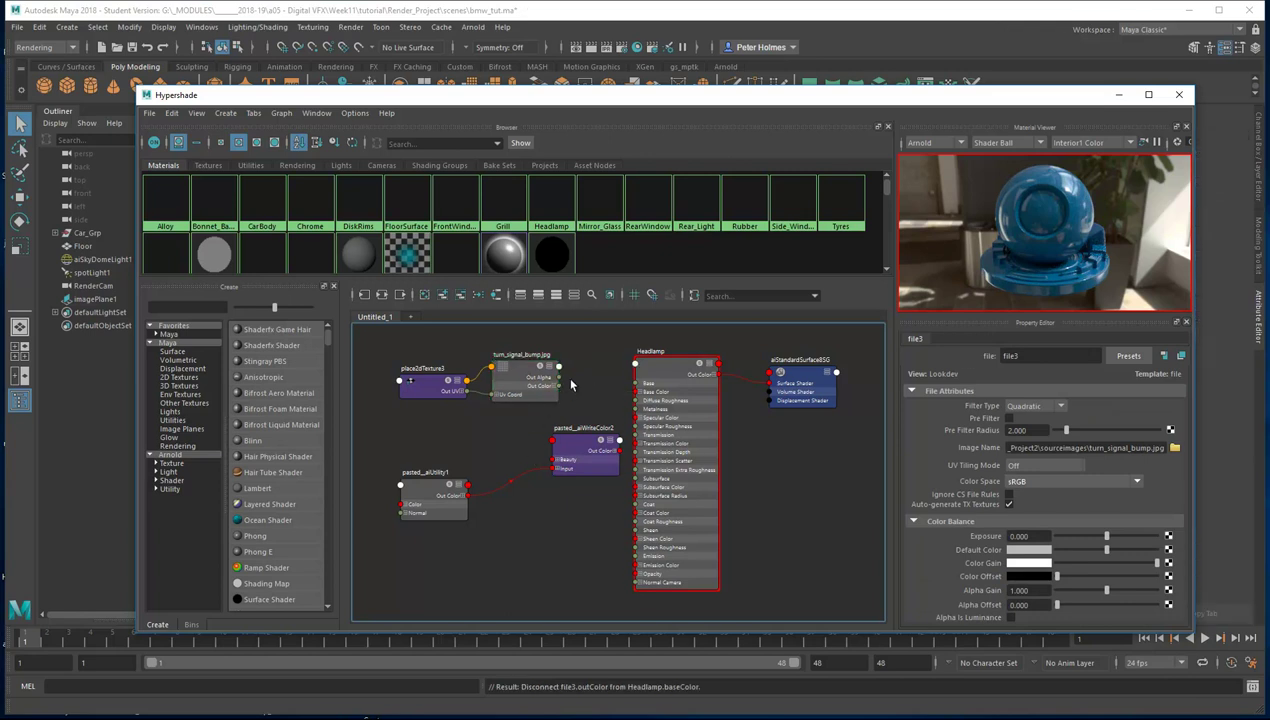
Connect turn_signal_bump.jpg's Out Color to the pasted aiWriteColor's Beauty, and the aiWriteColor's Out Color to Headlamp's Base Color
drag(560, 388, 553, 459)
drag(525, 368, 513, 357)
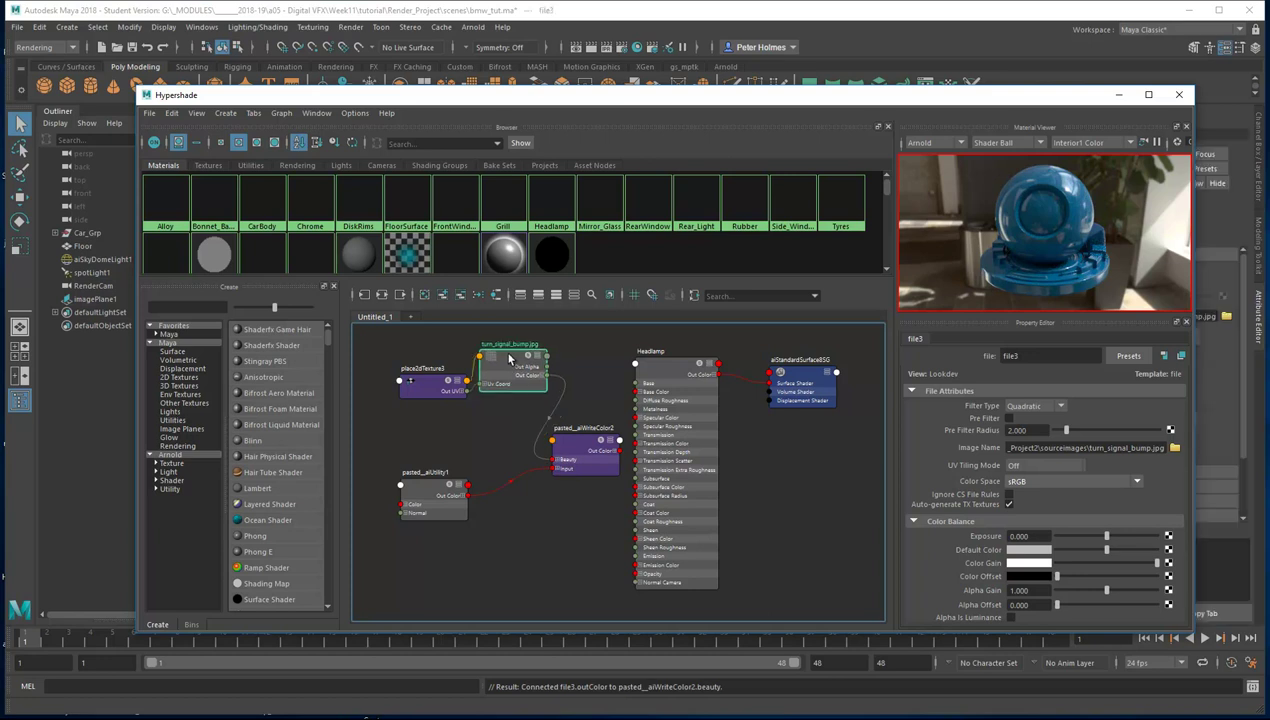
drag(567, 447, 636, 391)
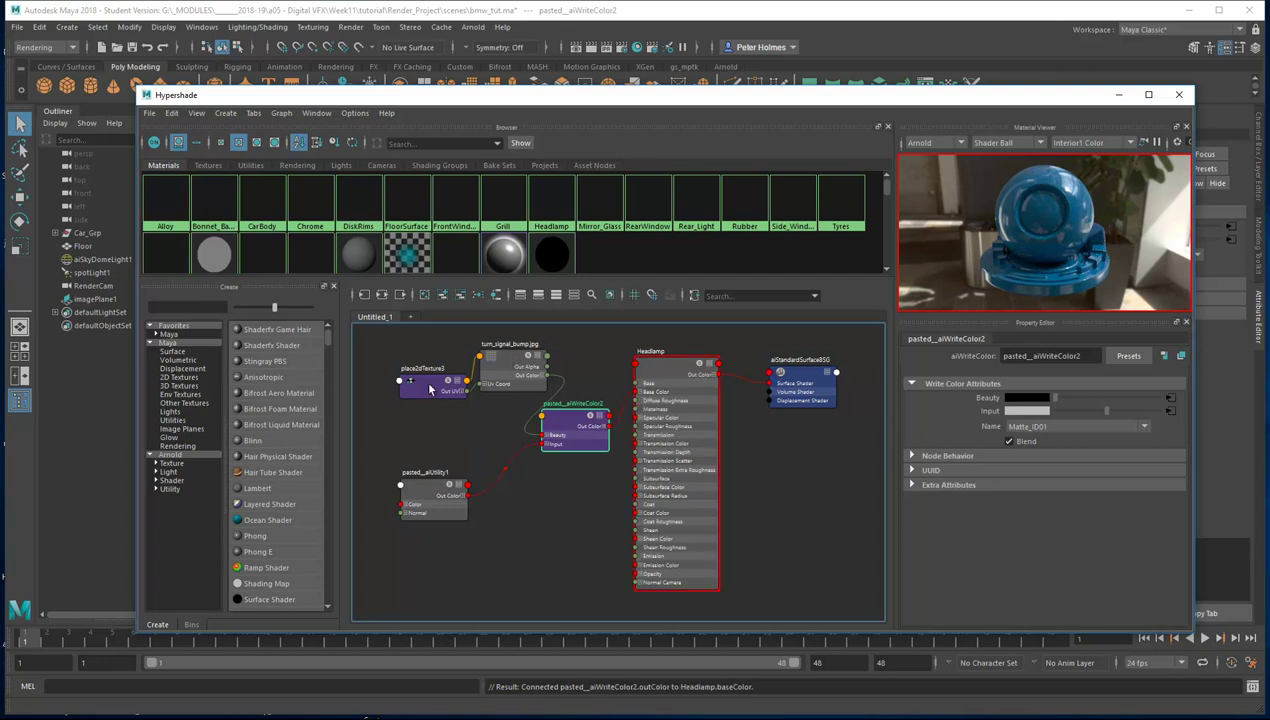
Arrange the Headlamp network with the place2dTexture, texture and aiUtility nodes feeding into the aiWriteColor node
drag(430, 389, 397, 392)
drag(515, 356, 483, 356)
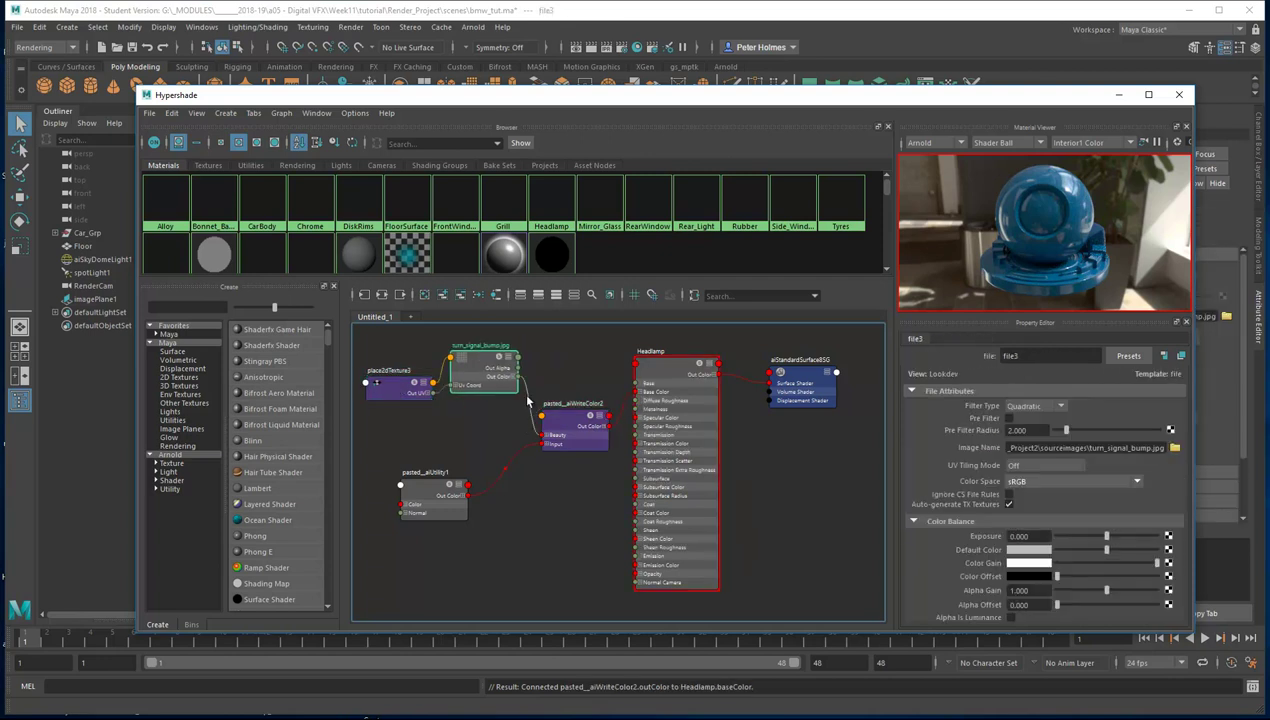
drag(570, 422, 570, 400)
drag(428, 490, 481, 445)
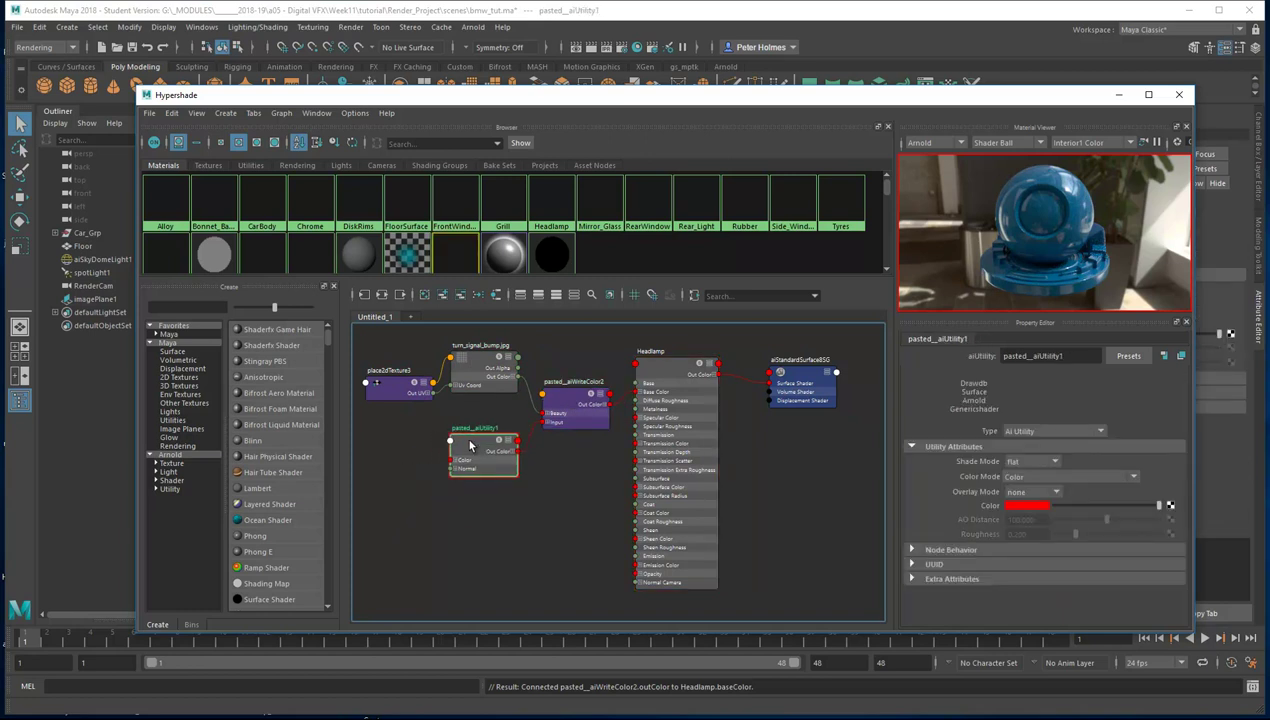
Set the Headlamp network's aiUtility color to green and check the AOV name on its aiWriteColor node
click(1010, 507)
click(982, 473)
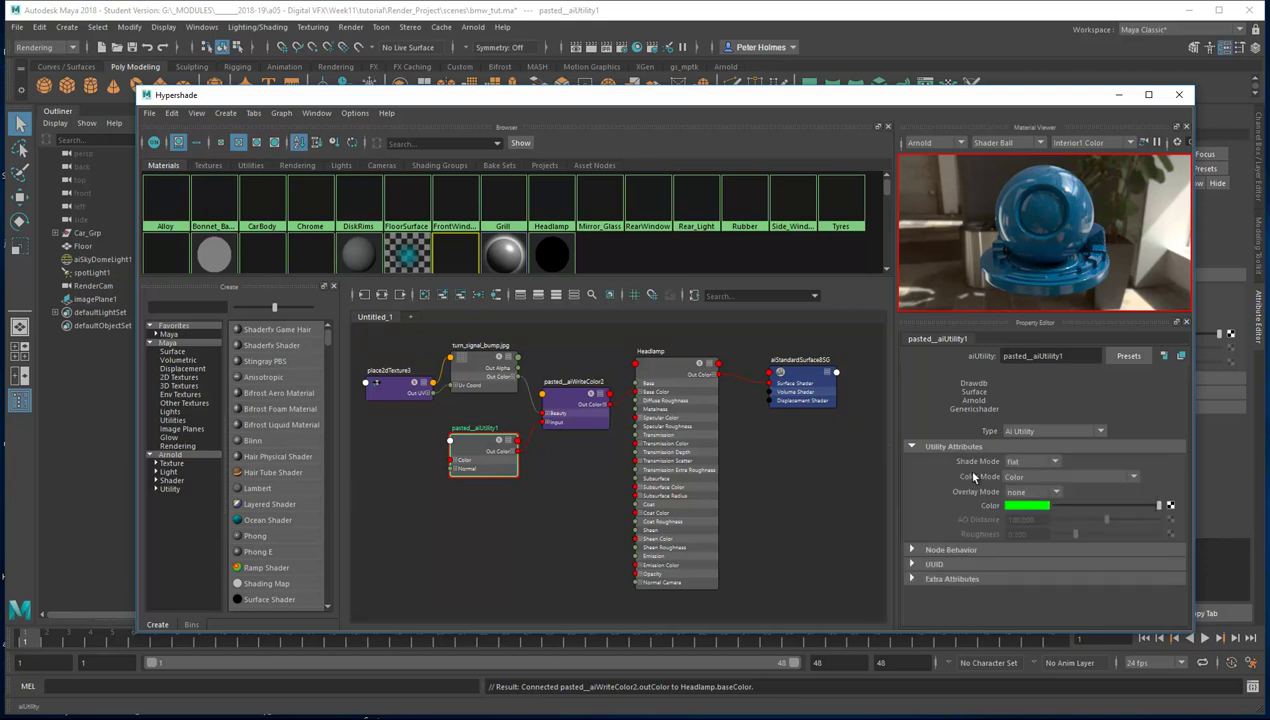
click(575, 400)
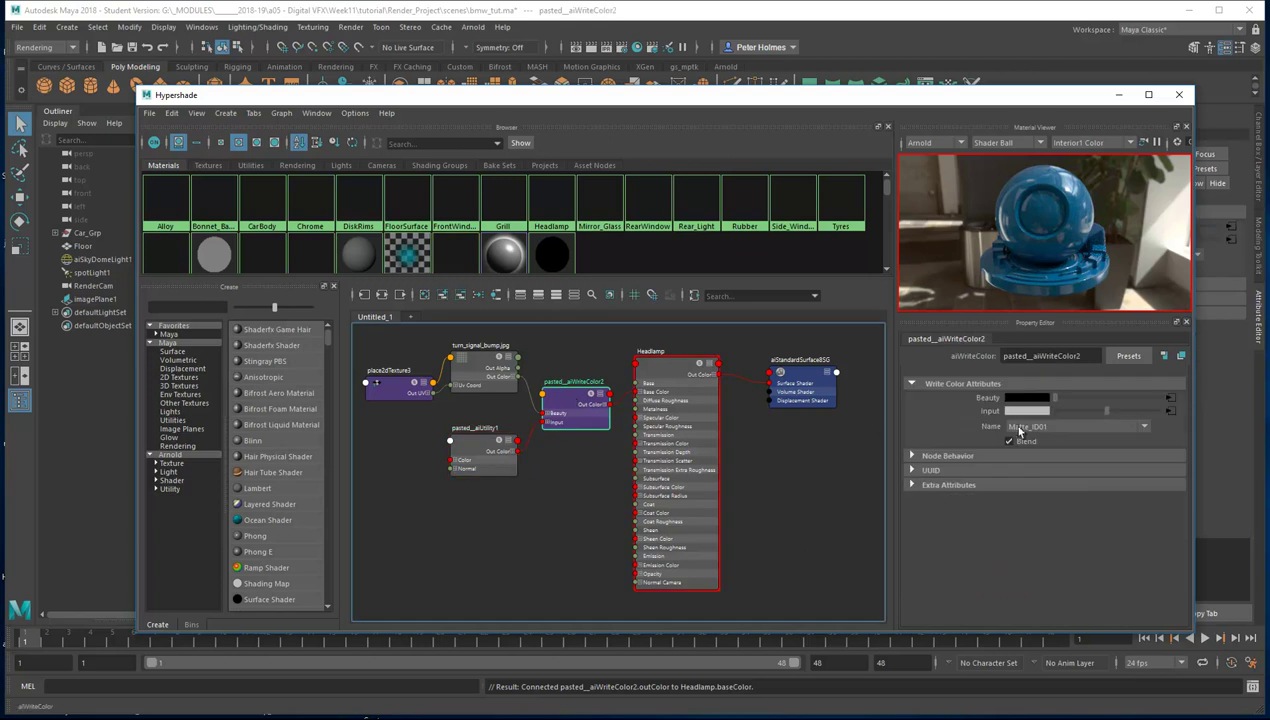
click(562, 539)
Render the Matte_ID01 AOV in the Arnold RenderView and inspect its red and green channels
click(473, 27)
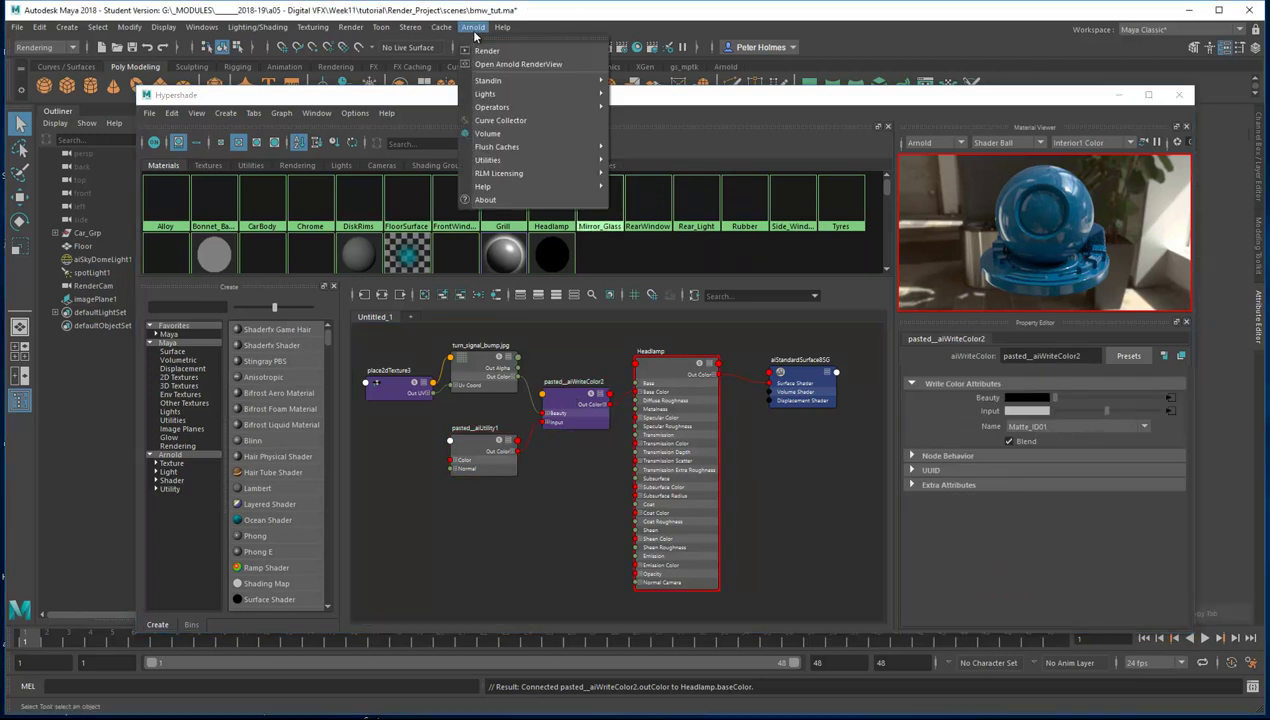
click(481, 48)
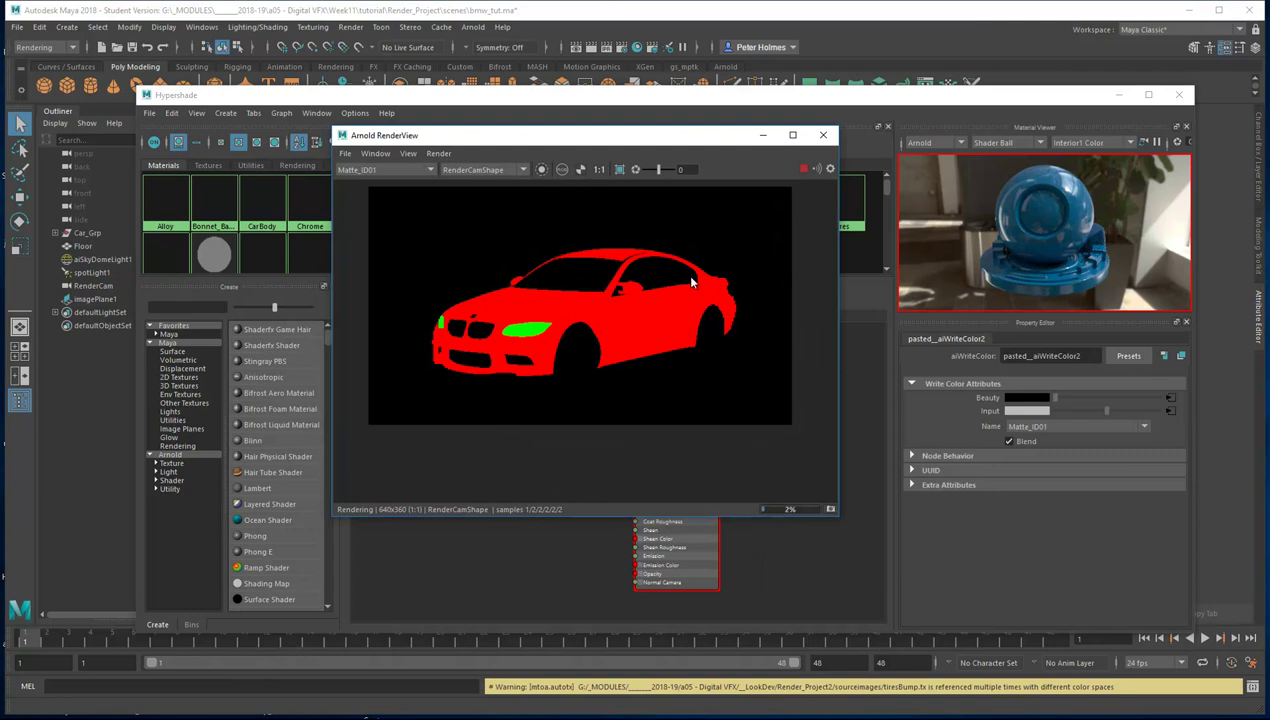
click(563, 170)
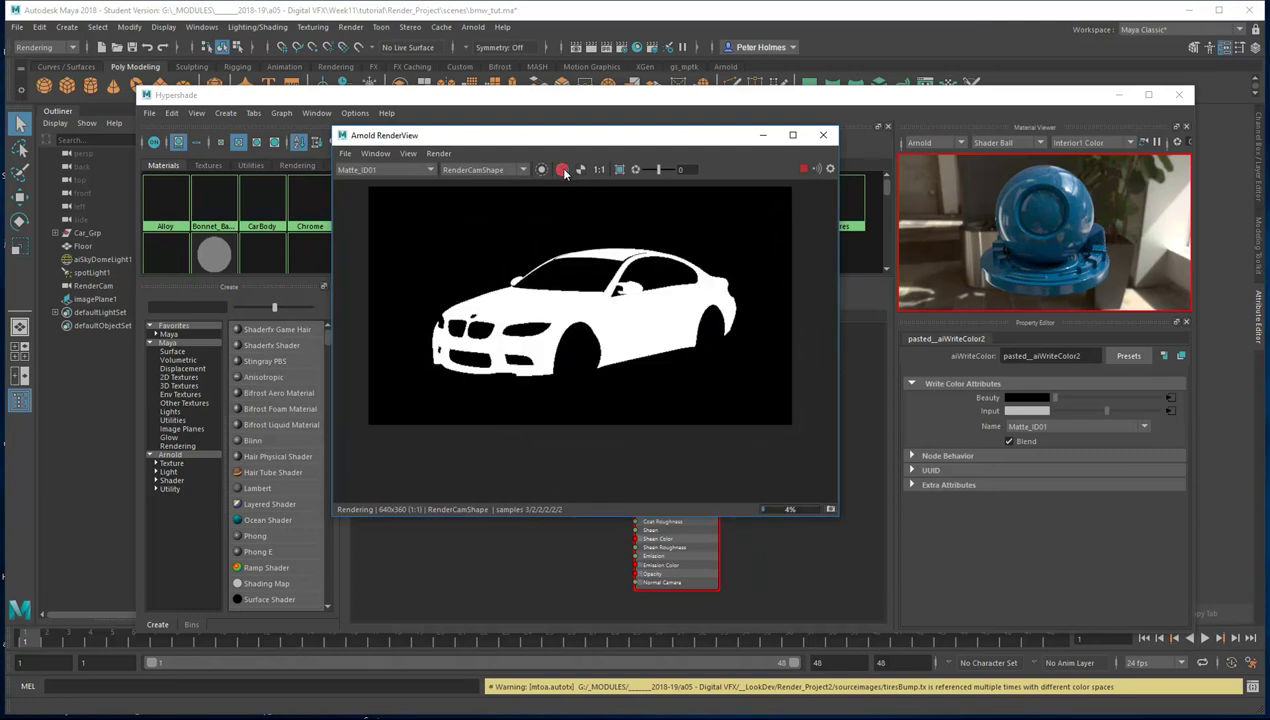
click(563, 170)
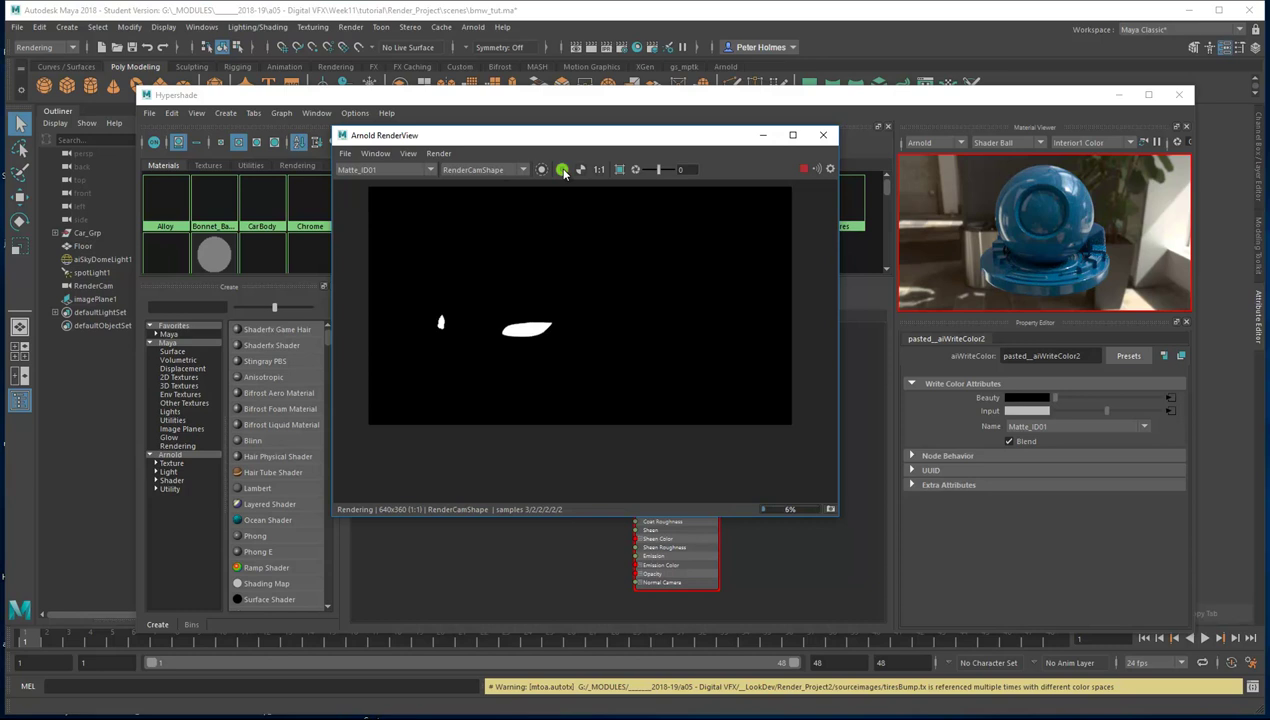
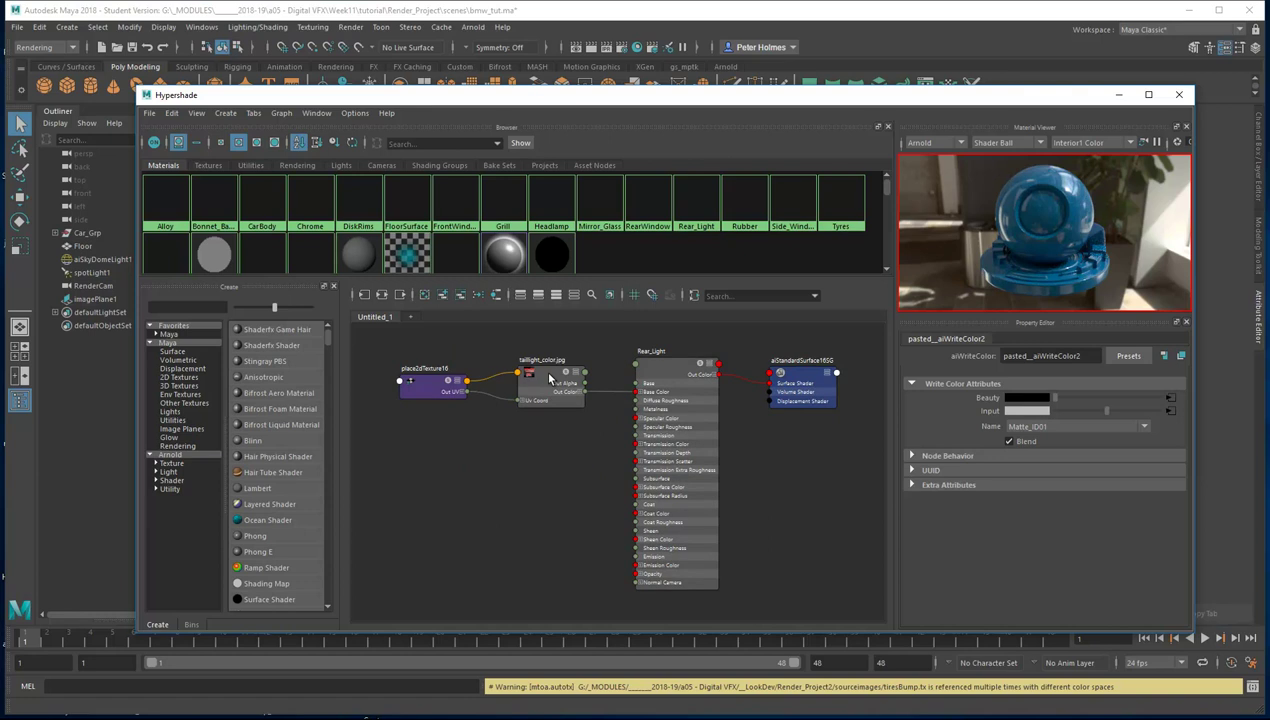
Shift the taillight_color.jpg texture nodes in the Rear_Light network and paste the copied aiUtility and aiWriteColor nodes below them
drag(377, 347, 592, 431)
drag(551, 384, 523, 375)
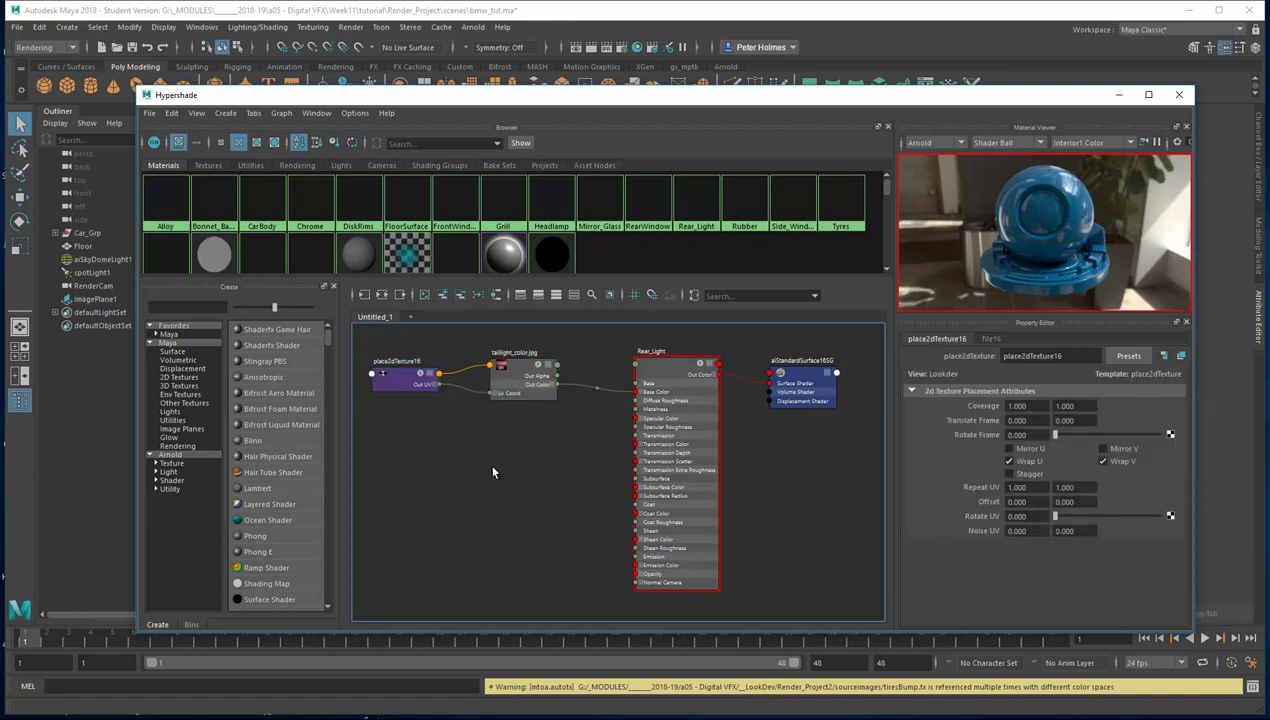
key(ctrl+s)
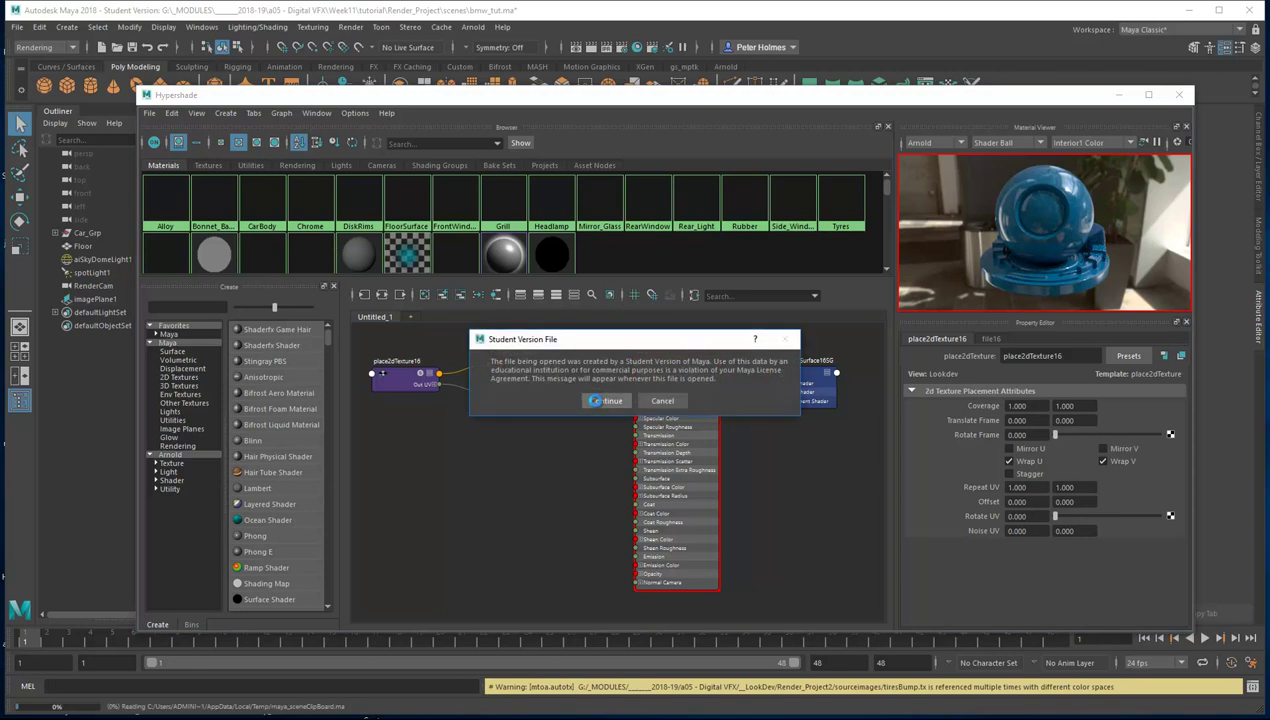
click(602, 402)
drag(538, 490, 550, 470)
Reroute taillight_color.jpg's Out Color from Rear_Light's Base Color through the pasted aiWriteColor's Beauty input, with its Out Color feeding Base Color
click(558, 384)
key(Delete)
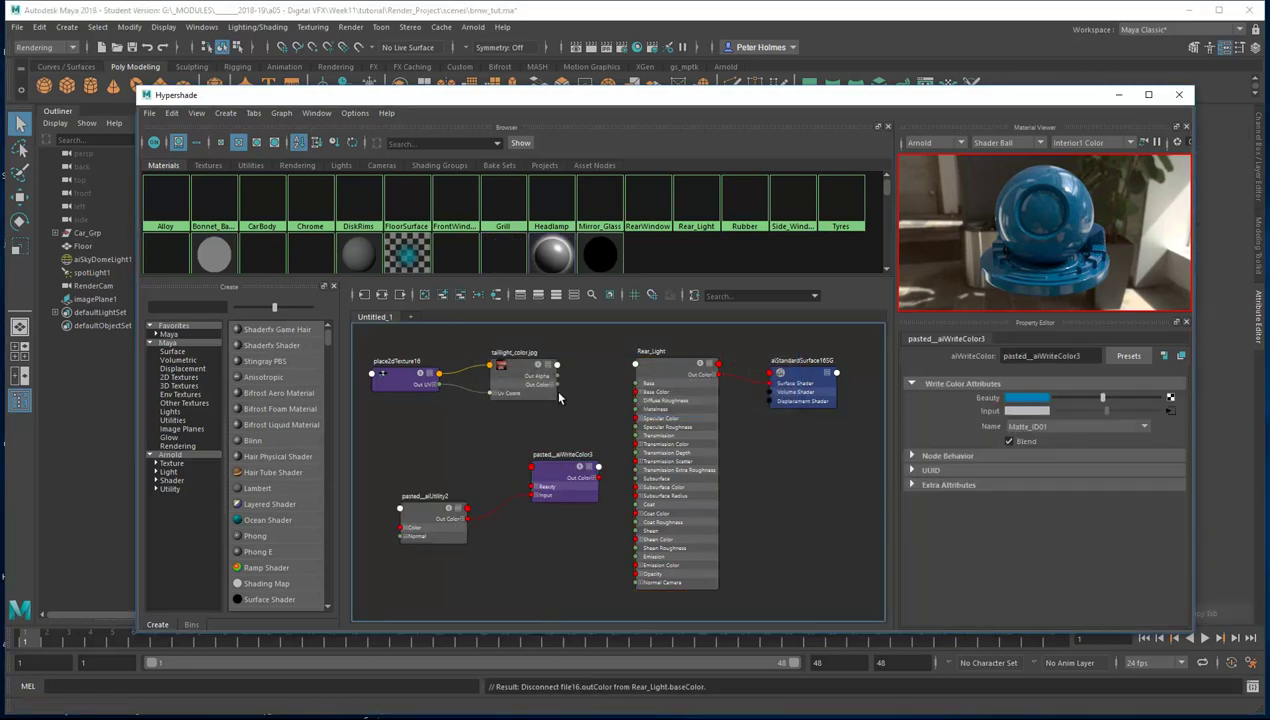
drag(558, 389, 532, 487)
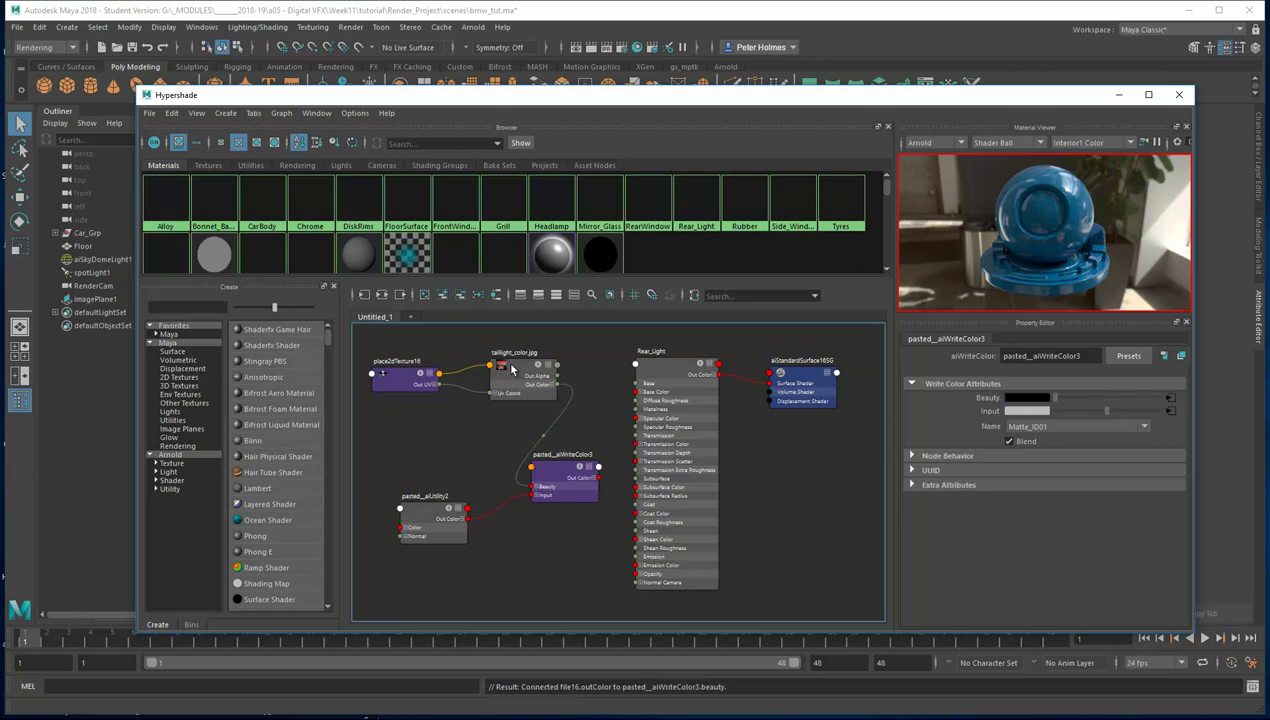
drag(519, 371, 493, 355)
drag(555, 476, 636, 392)
Arrange the Rear_Light network with the aiWriteColor beside the material and the aiUtility below the taillight_color.jpg texture
drag(552, 449, 576, 390)
drag(496, 350, 489, 354)
drag(398, 383, 392, 371)
drag(417, 512, 467, 444)
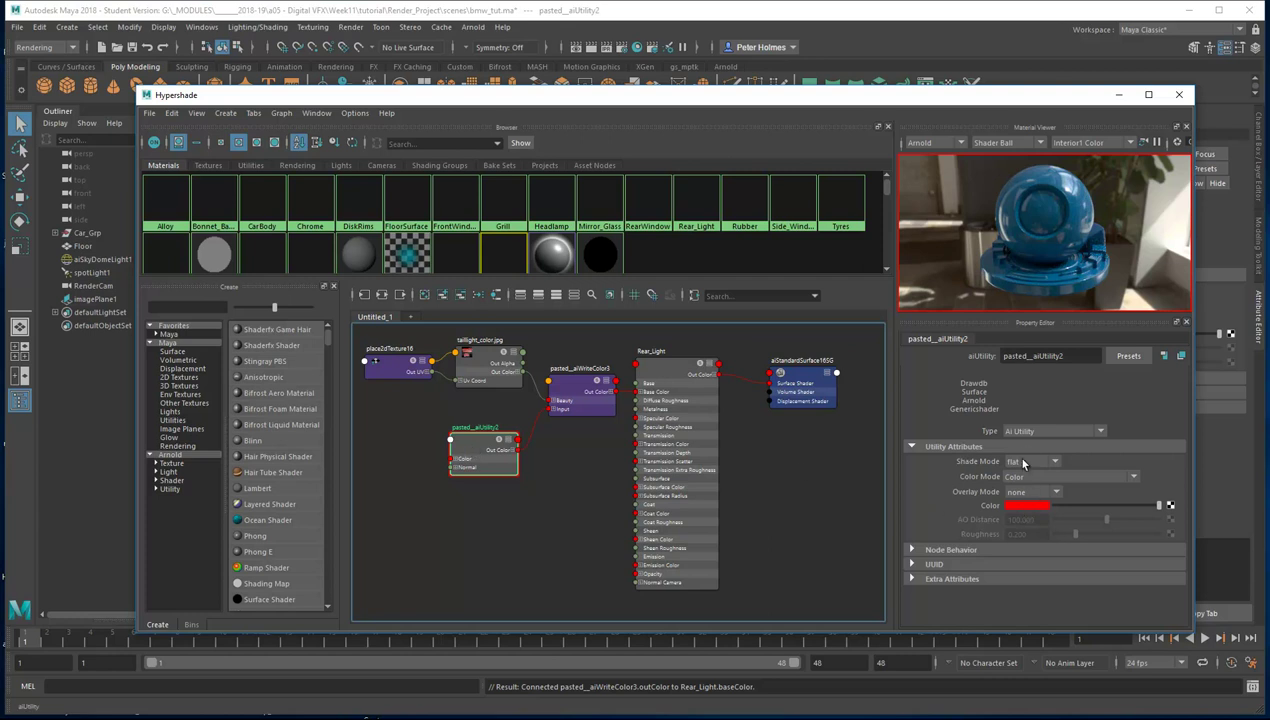
Set the Rear_Light network's aiUtility color to blue and check the AOV name on its aiWriteColor node
click(1019, 505)
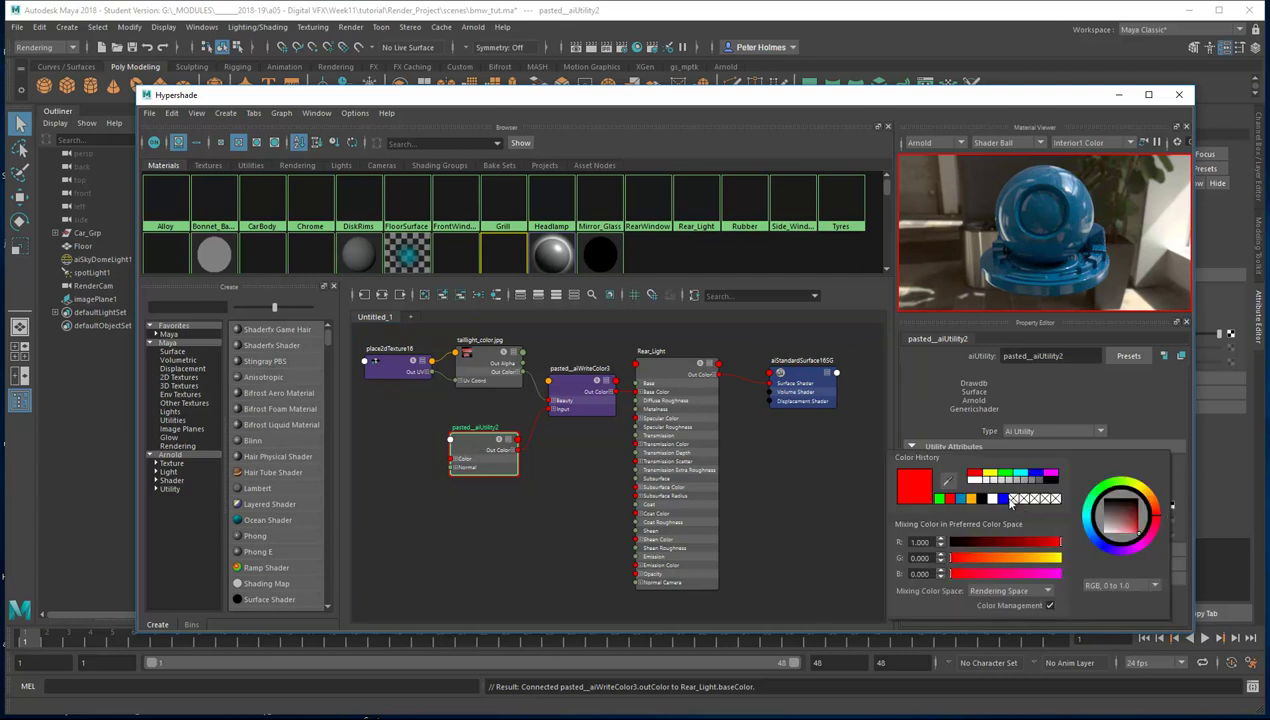
click(1003, 498)
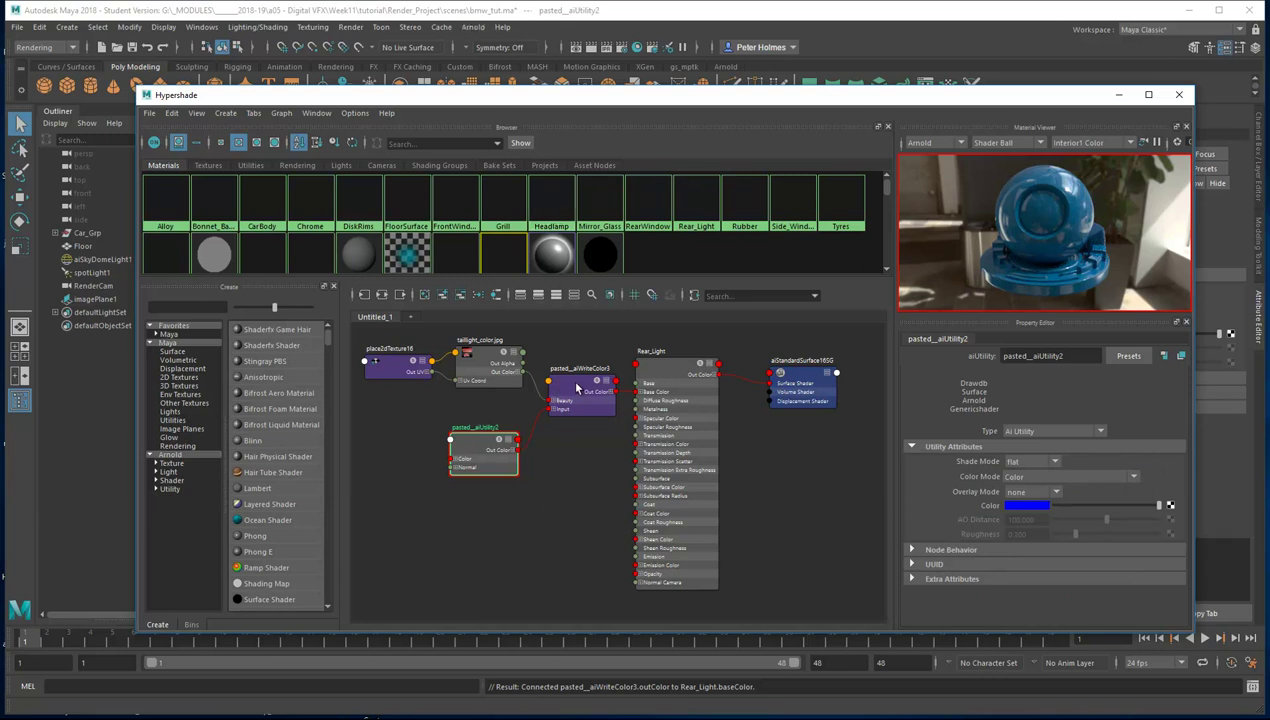
click(573, 388)
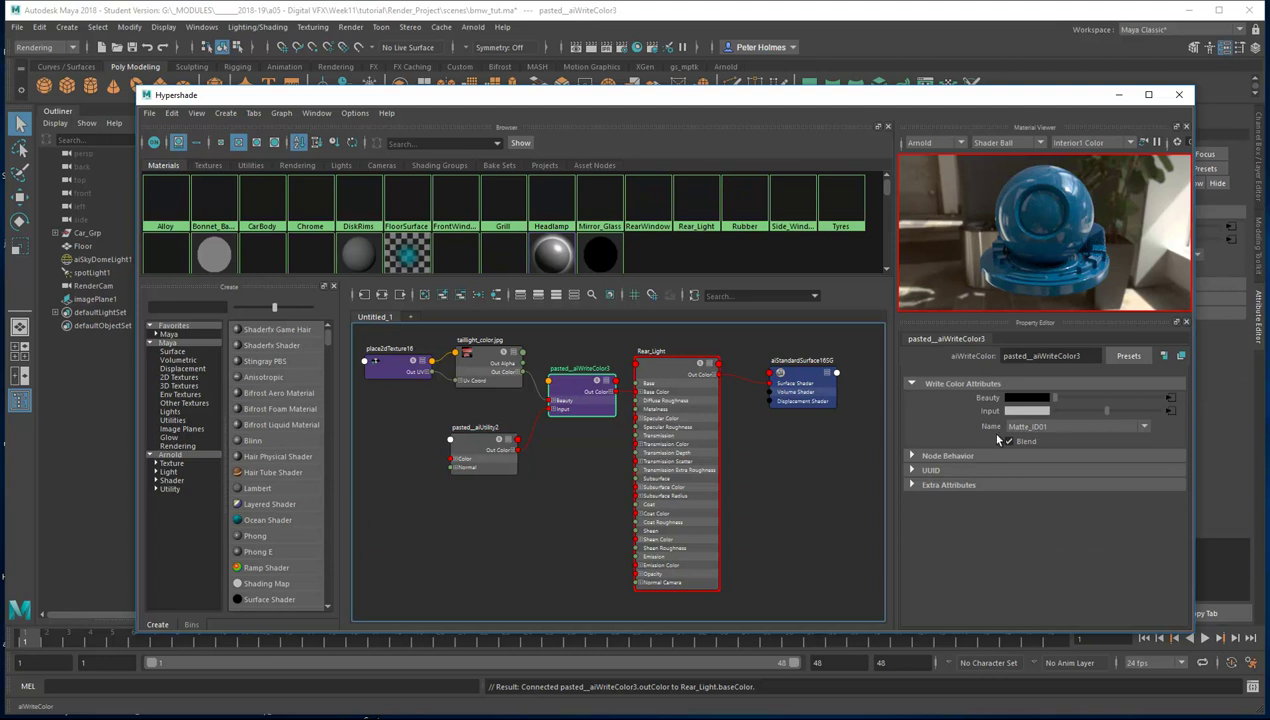
Reopen the Arnold RenderView and inspect the Matte_ID01 blue channel, then return to the full-color matte
click(473, 27)
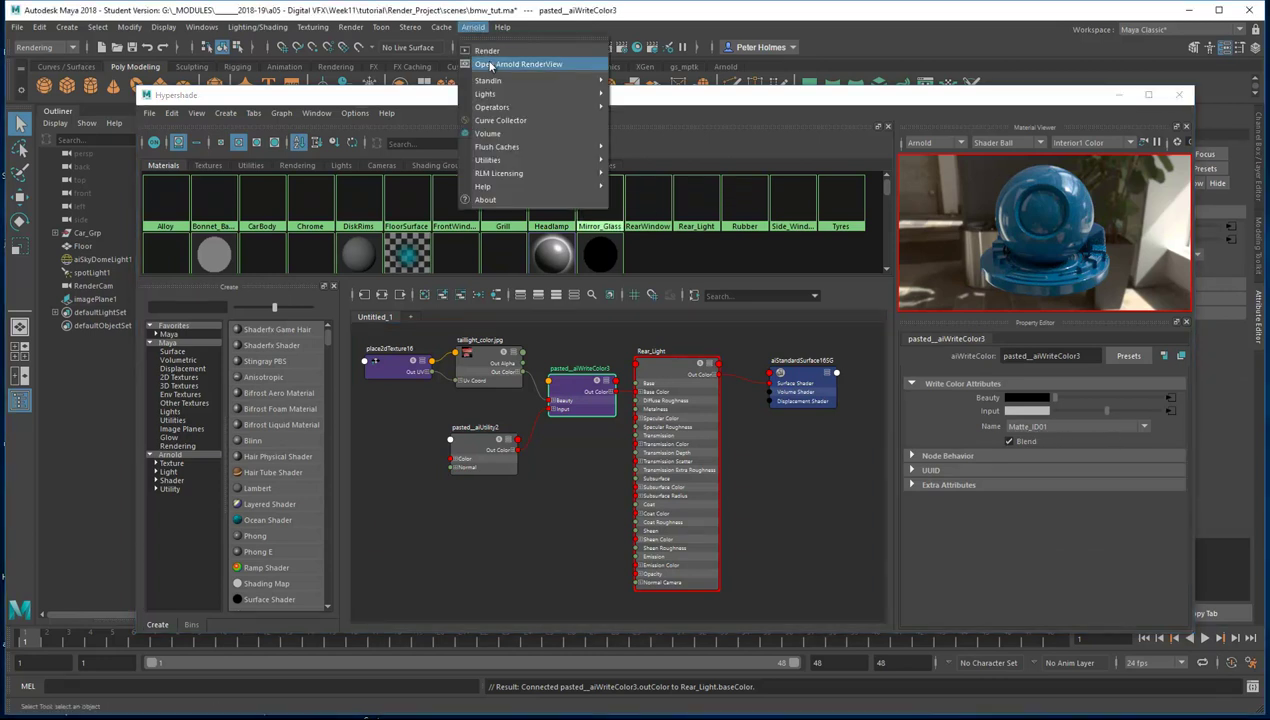
click(487, 65)
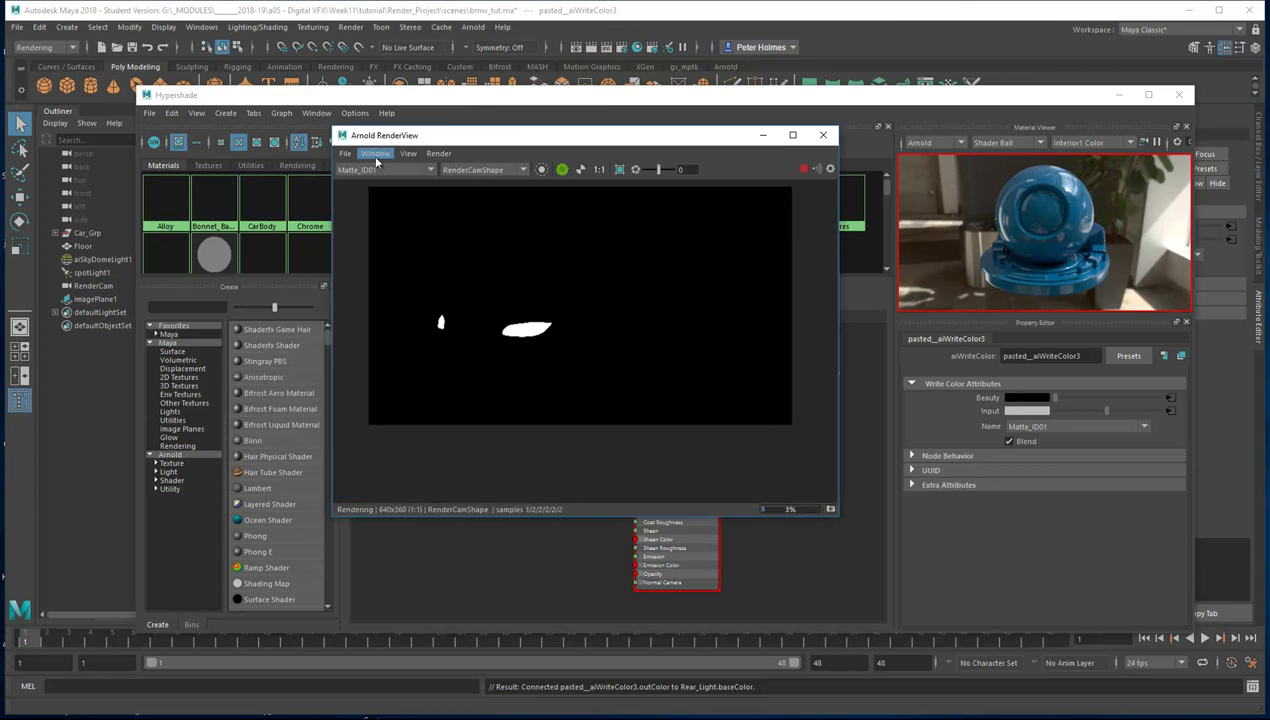
click(562, 170)
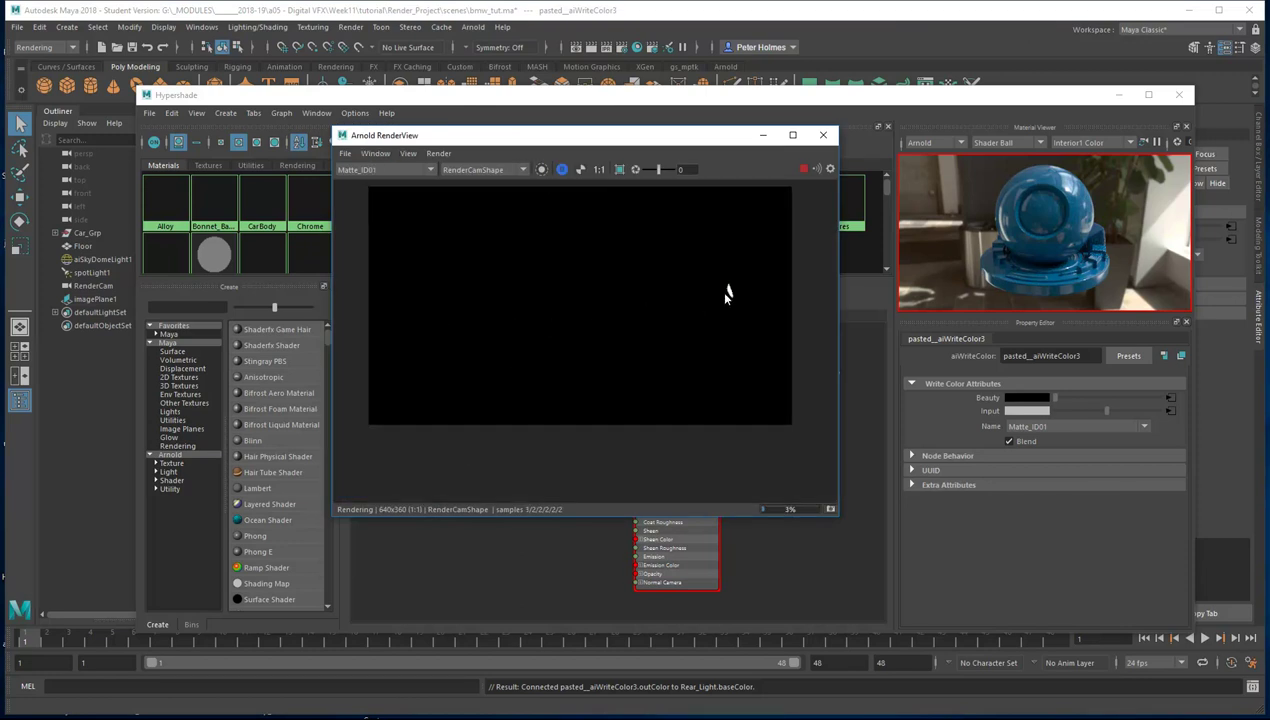
click(562, 170)
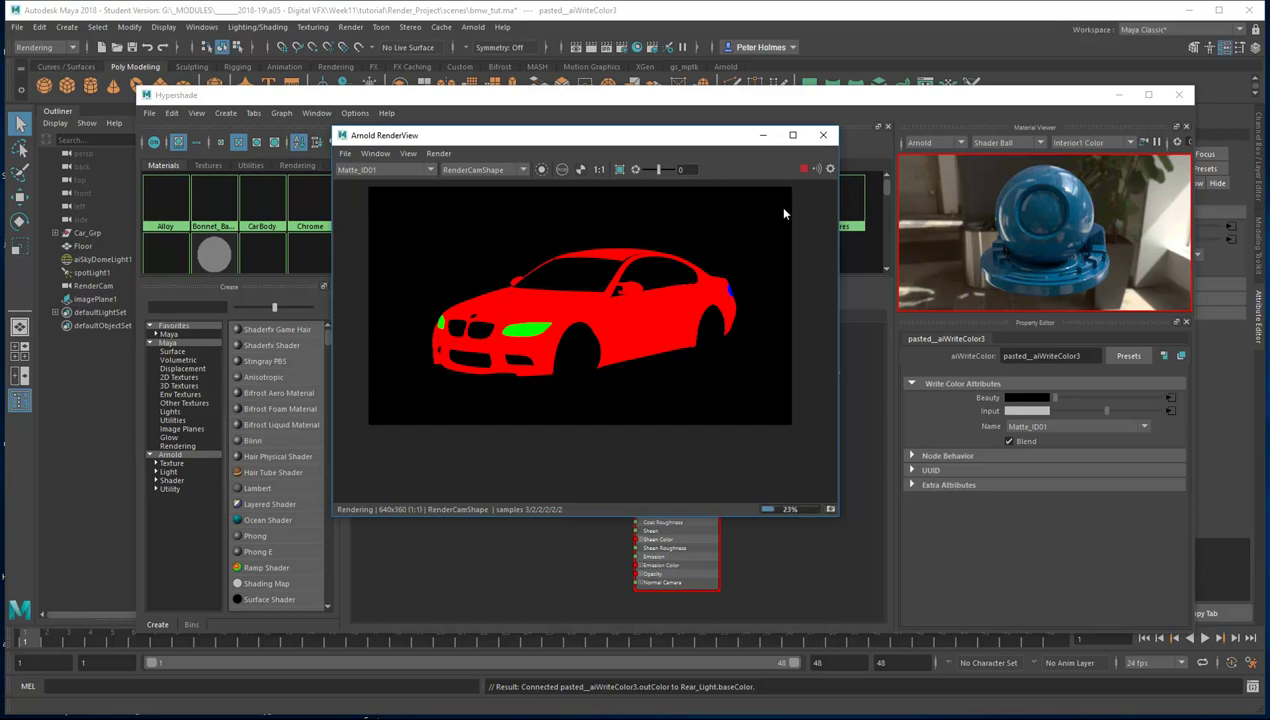
Stop the Matte_ID01 render, close the Arnold RenderView and minimize the Hypershade
click(804, 170)
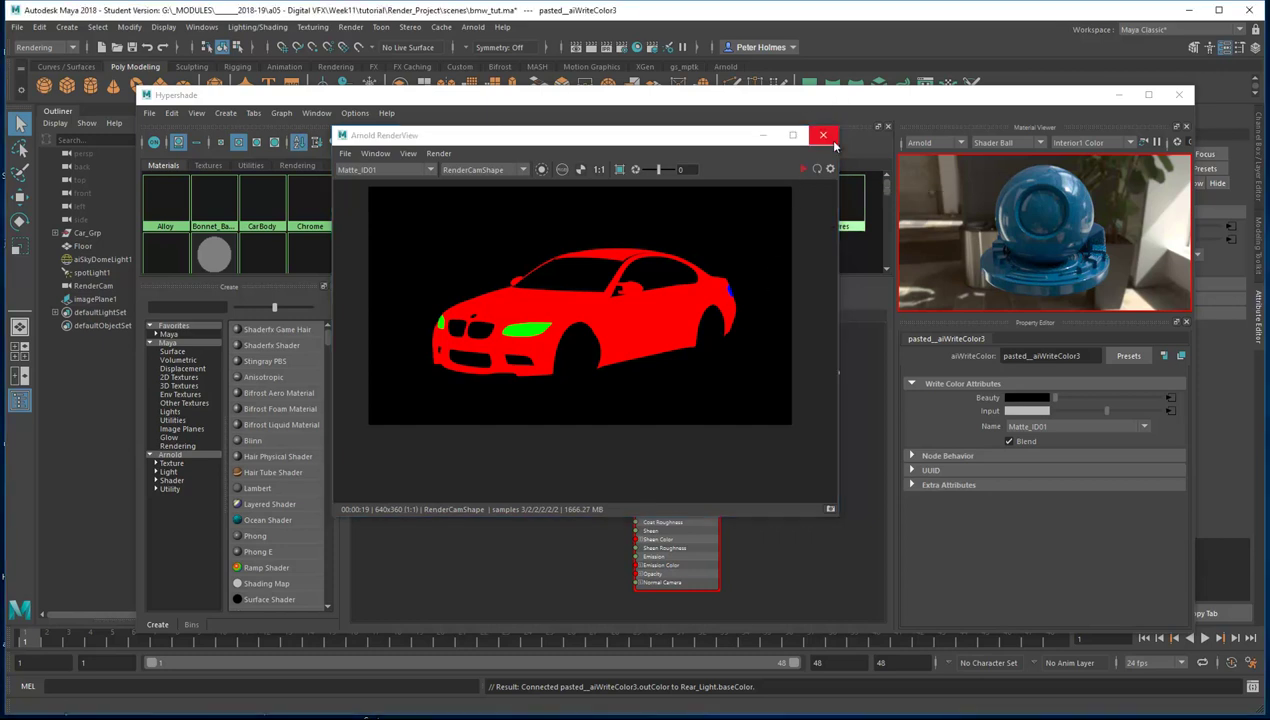
click(823, 135)
click(1116, 96)
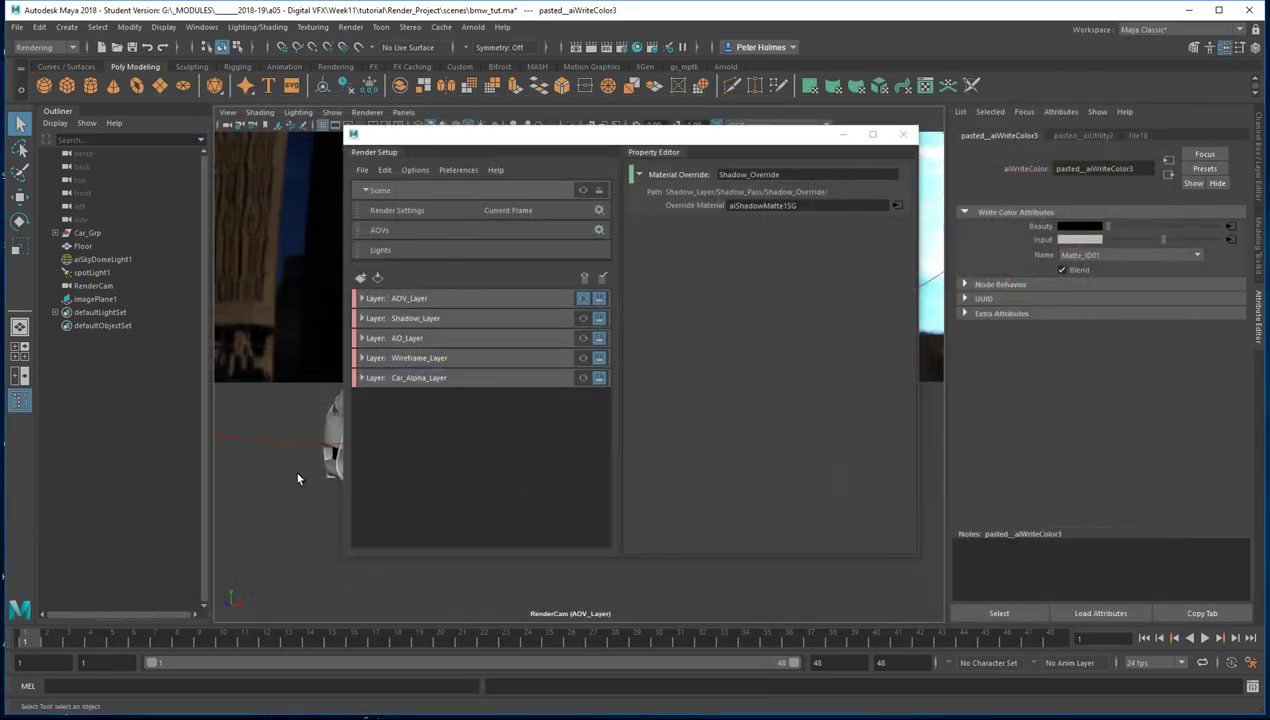
Add a new render layer in Render Setup, enter Window_Alpha_Layer as its name and copy that text
click(418, 424)
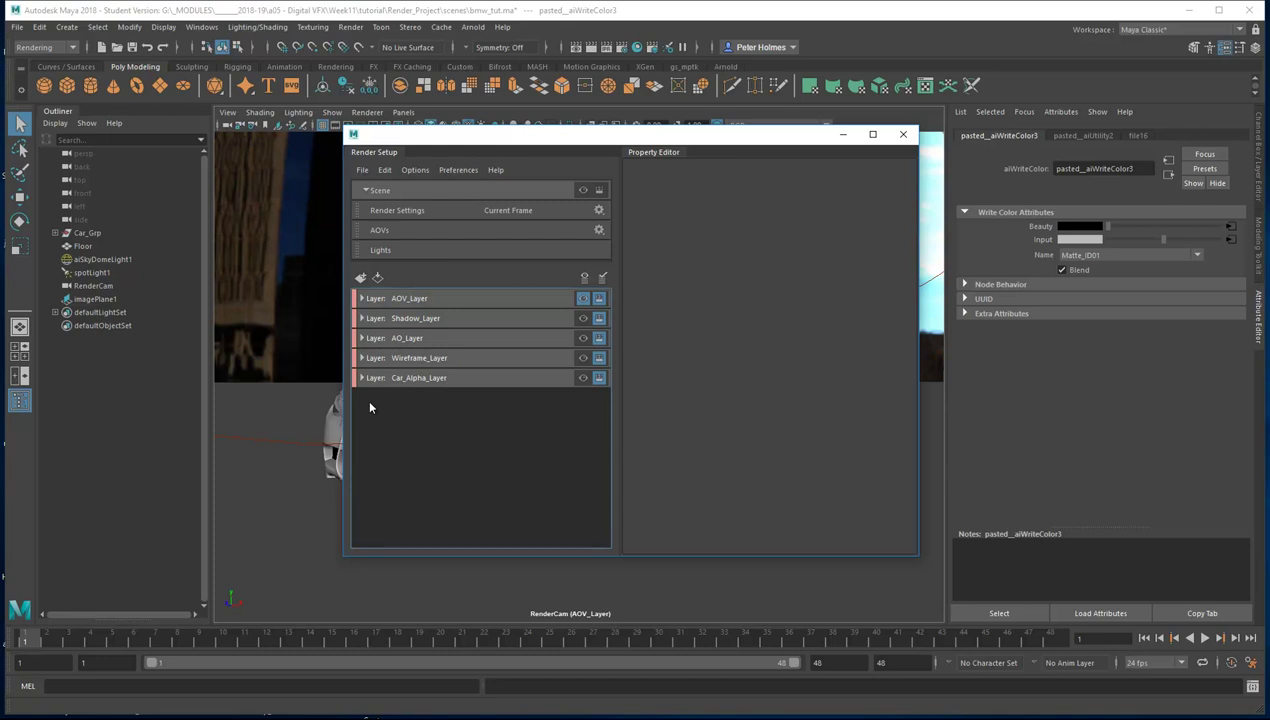
click(360, 277)
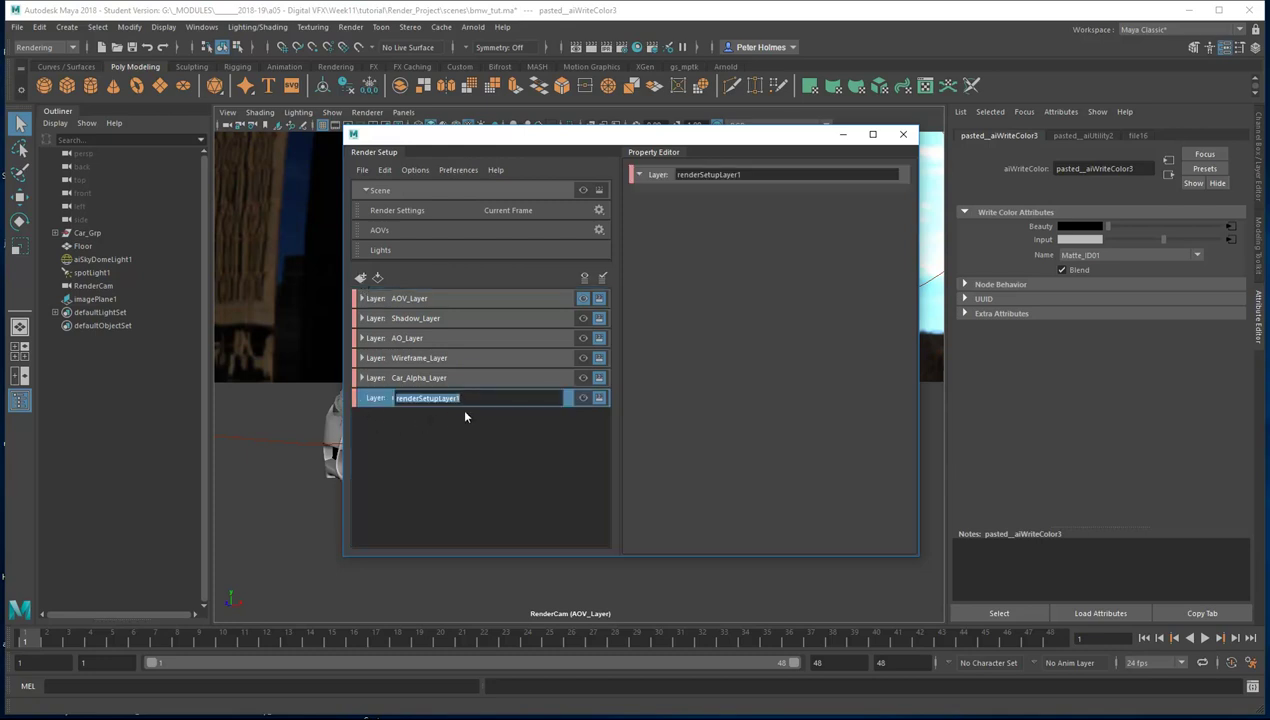
text(Windo)
key(shift+Left)
key(shift+Left)
key(shift+Left)
key(shift+Left)
key(shift+Left)
key(shift+Left)
key(shift+Left)
key(shift+Left)
key(shift+Left)
key(shift+Left)
key(shift+Left)
key(shift+Left)
key(shift+Left)
key(shift+Left)
key(shift+Left)
key(shift+Left)
key(shift+Left)
key(shift+Left)
key(ctrl+c)
key(Escape)
Rename the new render layer with the copied text Window_Alpha_Layer
click(451, 482)
click(446, 400)
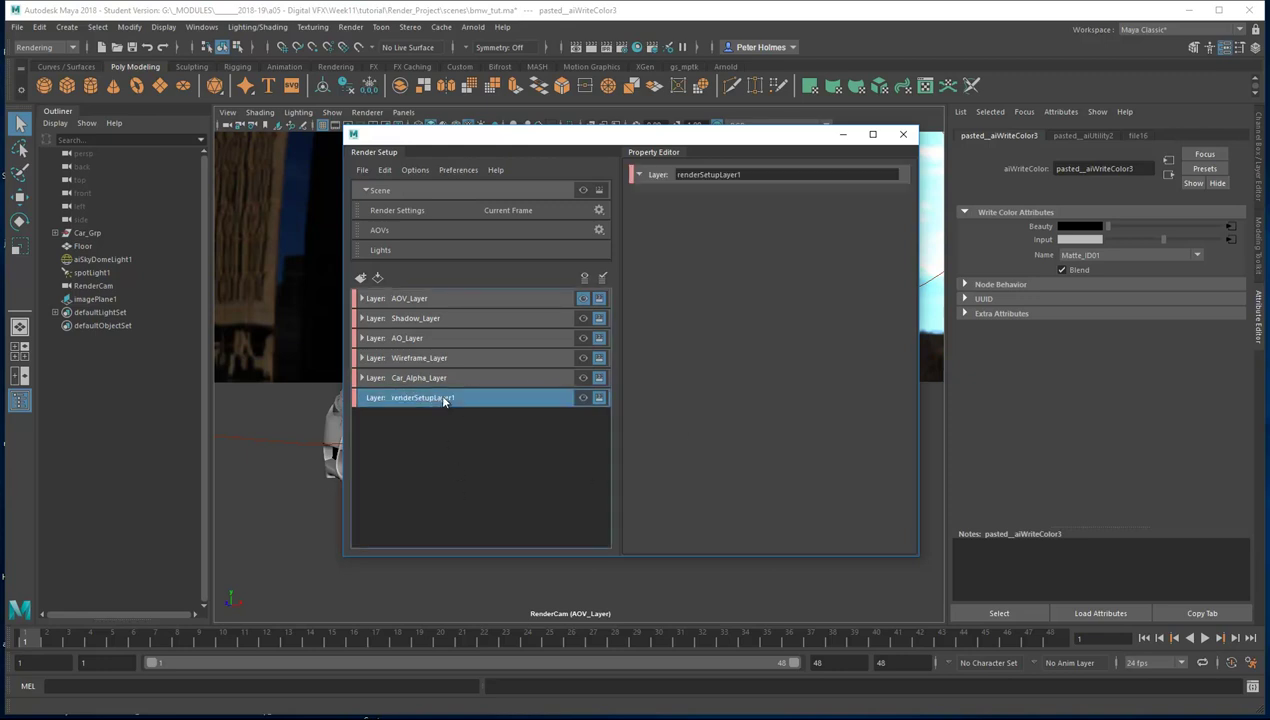
double_click(451, 399)
key(ctrl+v)
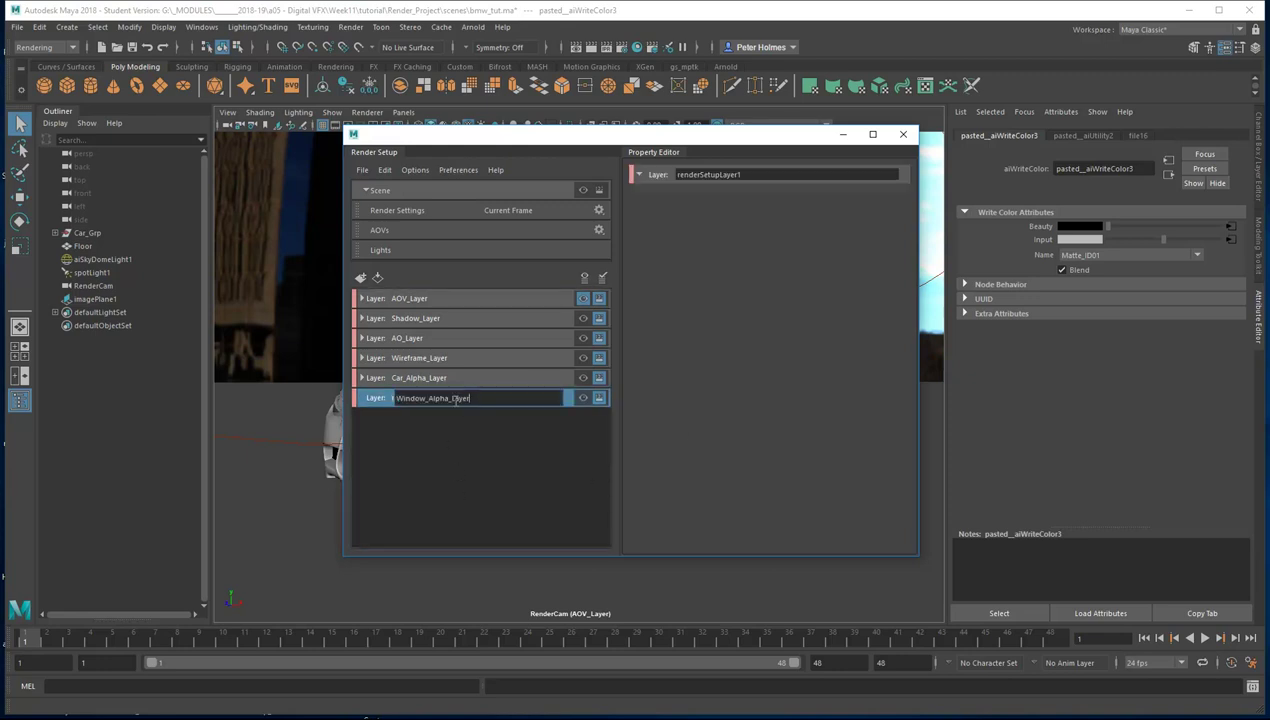
key(Return)
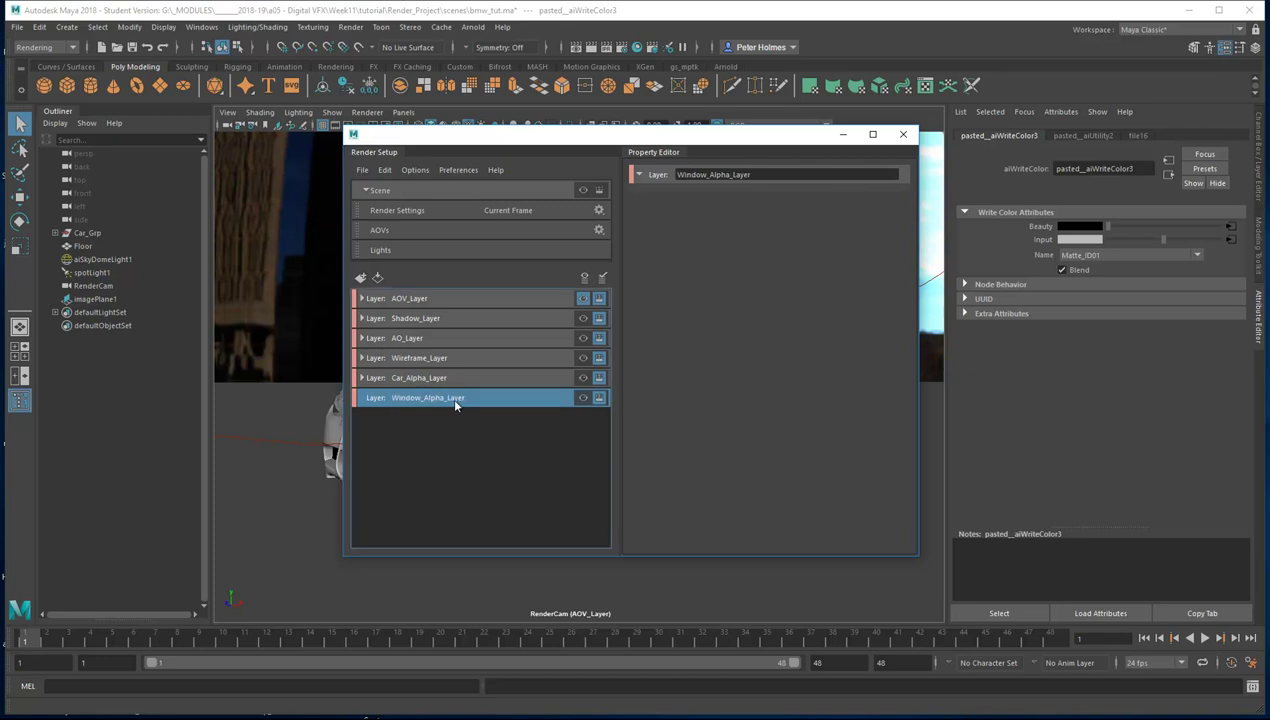
Create a collection named Window_Alpha_Pass in the Window_Alpha_Layer render layer
right_click(474, 399)
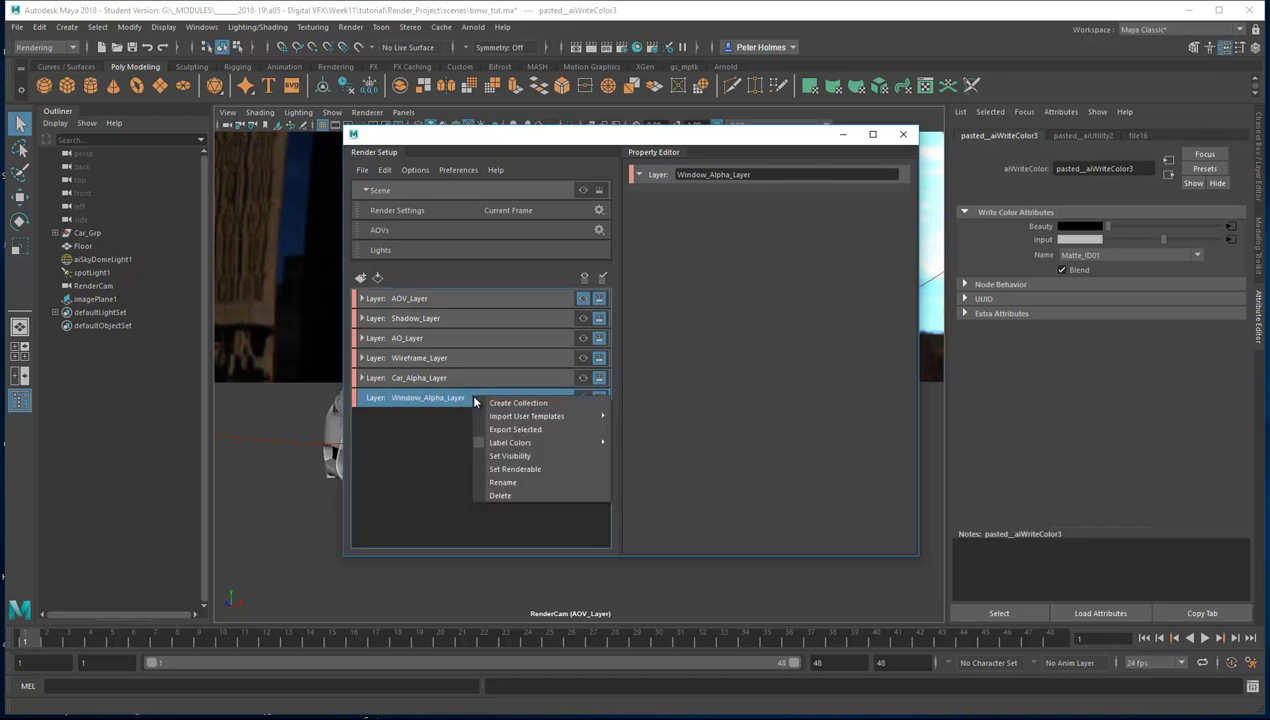
click(492, 409)
key(ctrl+v)
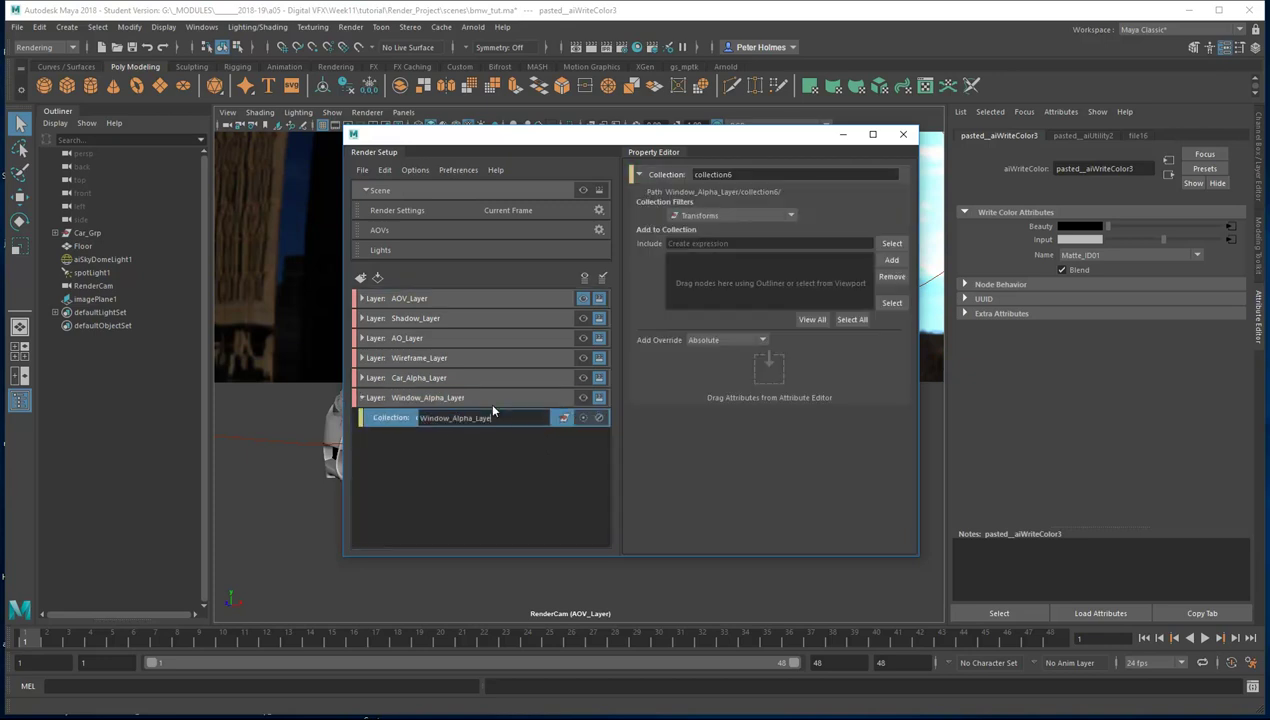
text(Pass)
key(Return)
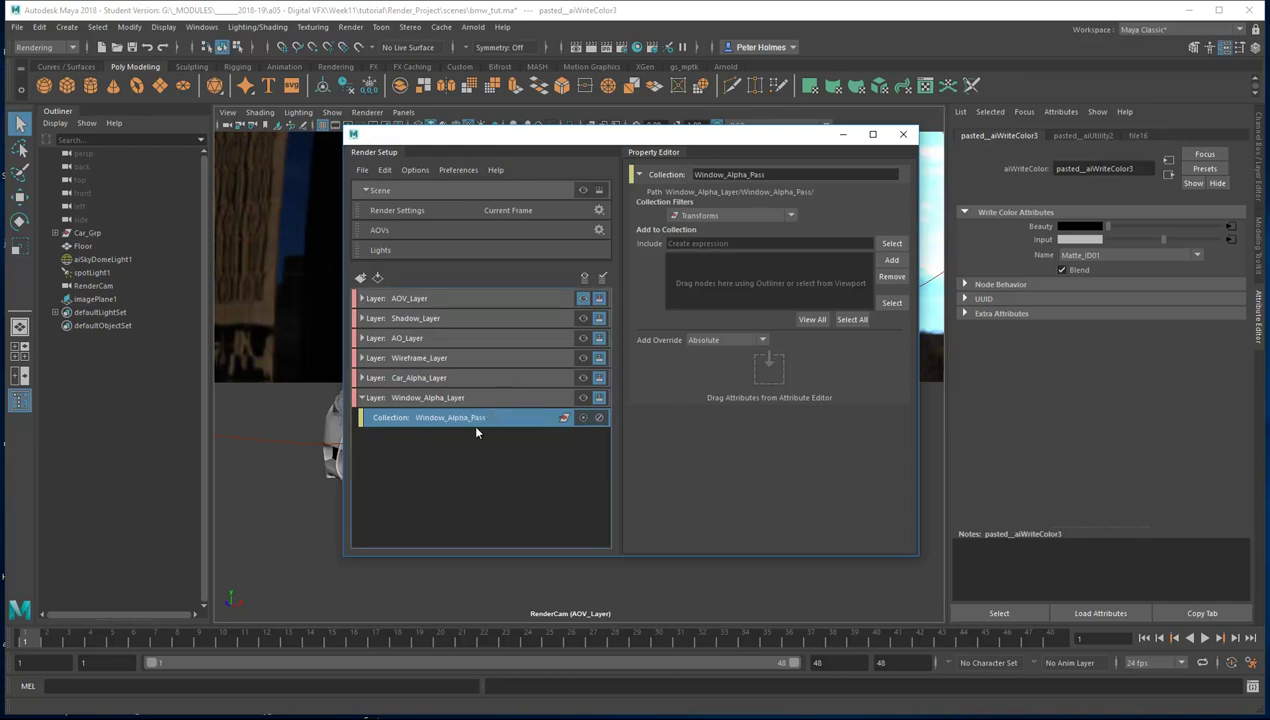
click(88, 233)
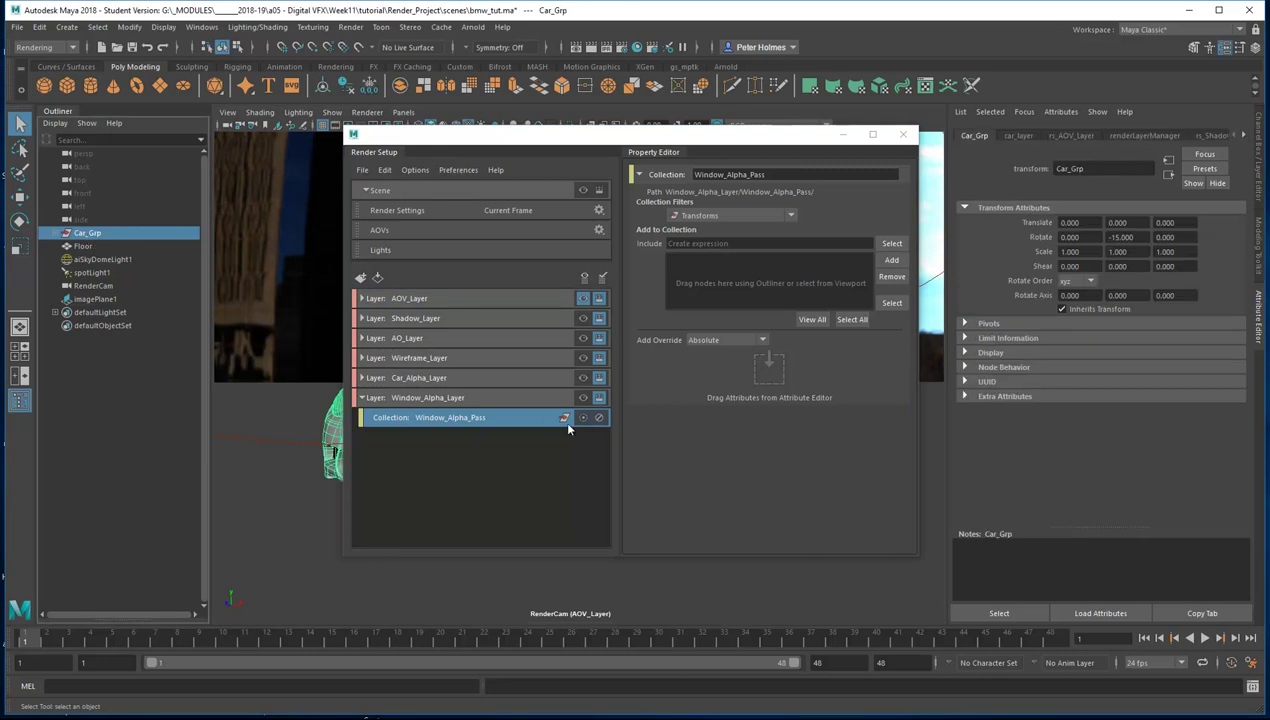
click(890, 260)
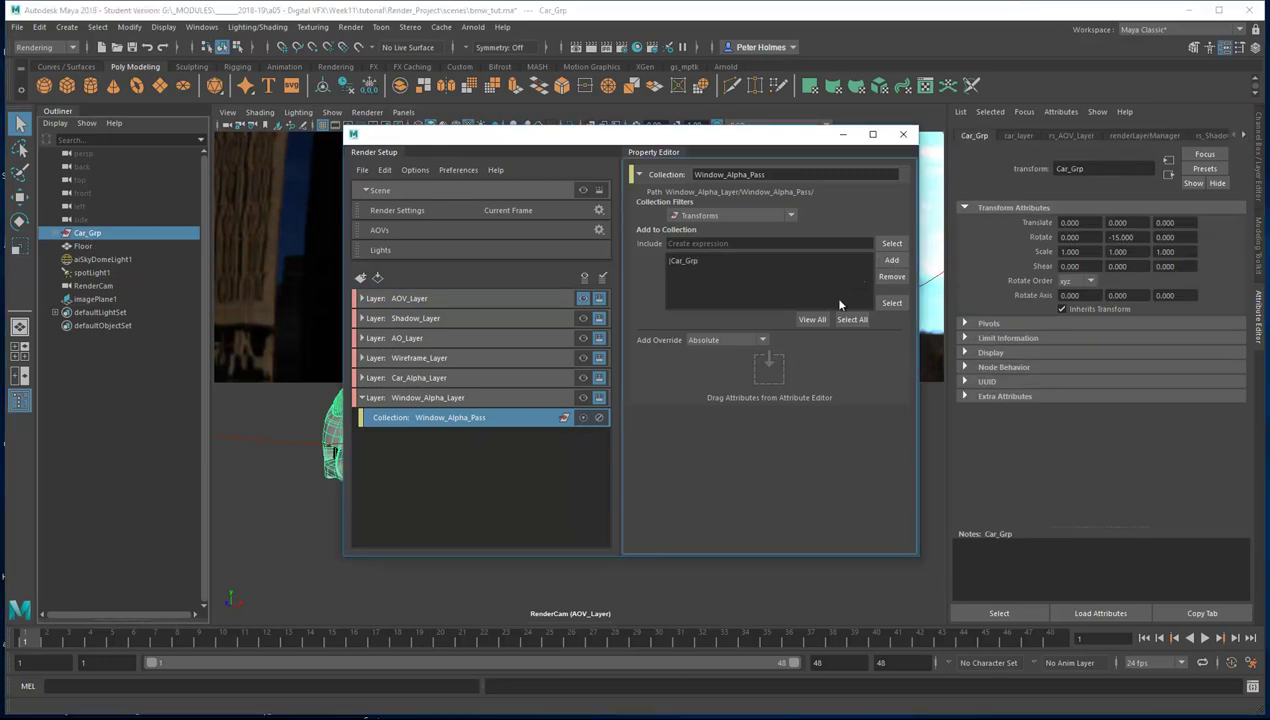
drag(524, 133, 443, 129)
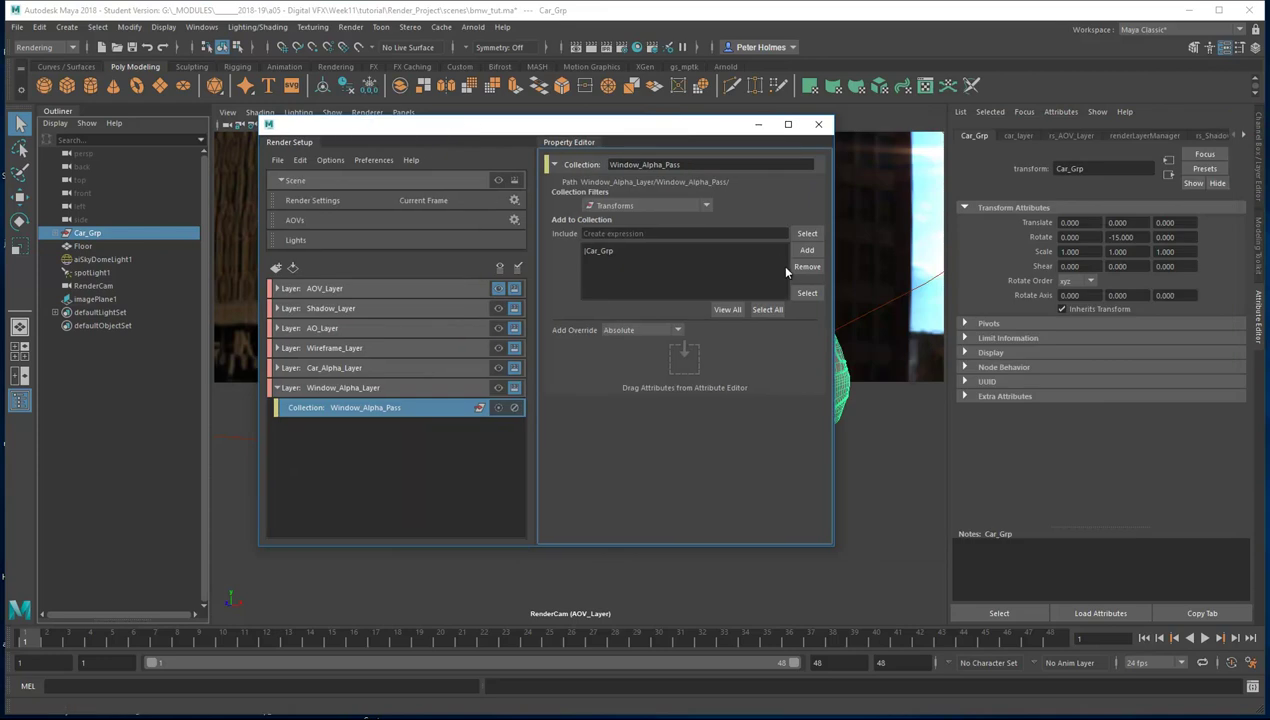
click(660, 250)
click(807, 266)
Uncover the viewport, switch it to the persp camera and frame the car
drag(482, 127, 1165, 93)
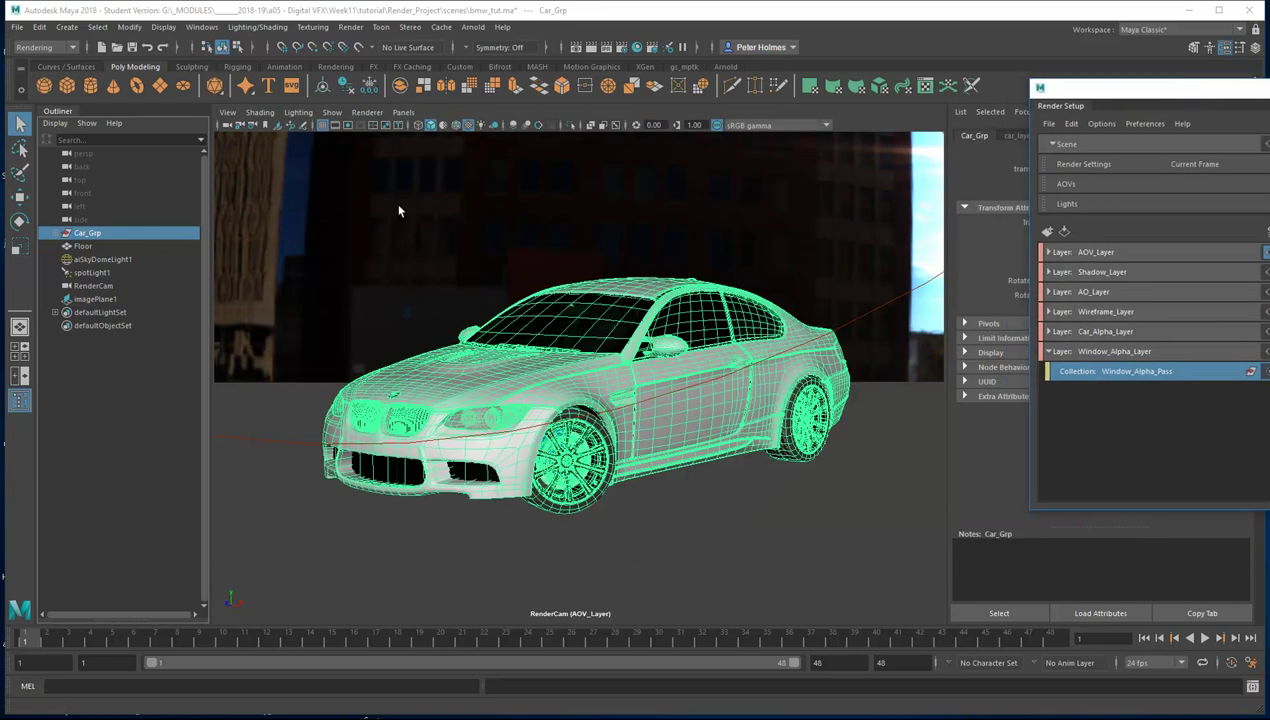
click(404, 112)
mouse_move(430, 126)
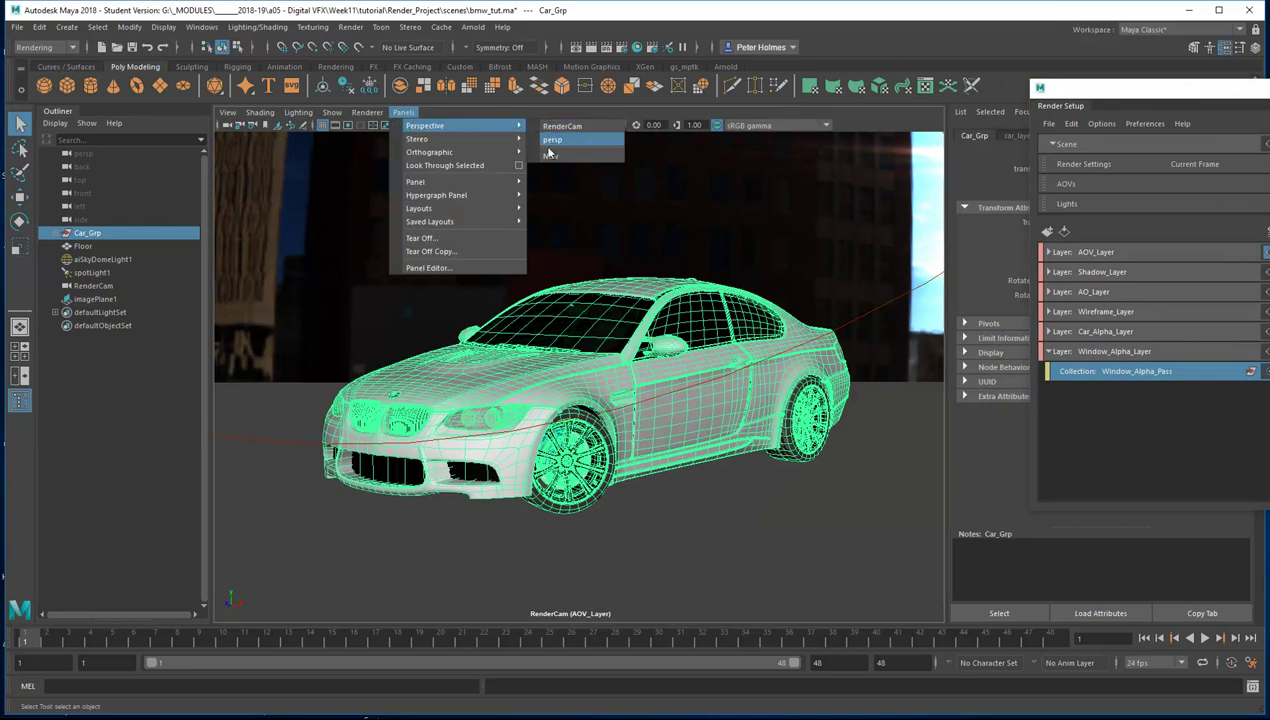
click(565, 129)
key(f)
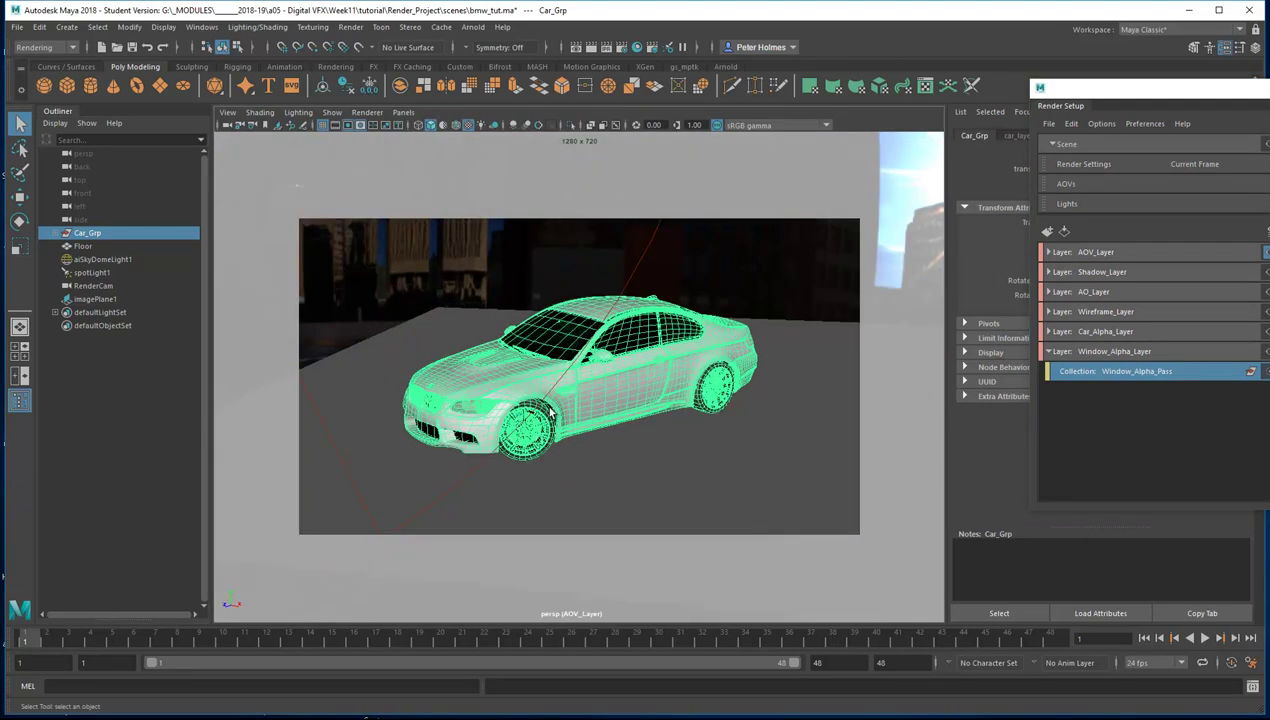
Select the car's front windshield, rear window and all four side windows and add them to the Window_Alpha_Pass collection
click(609, 459)
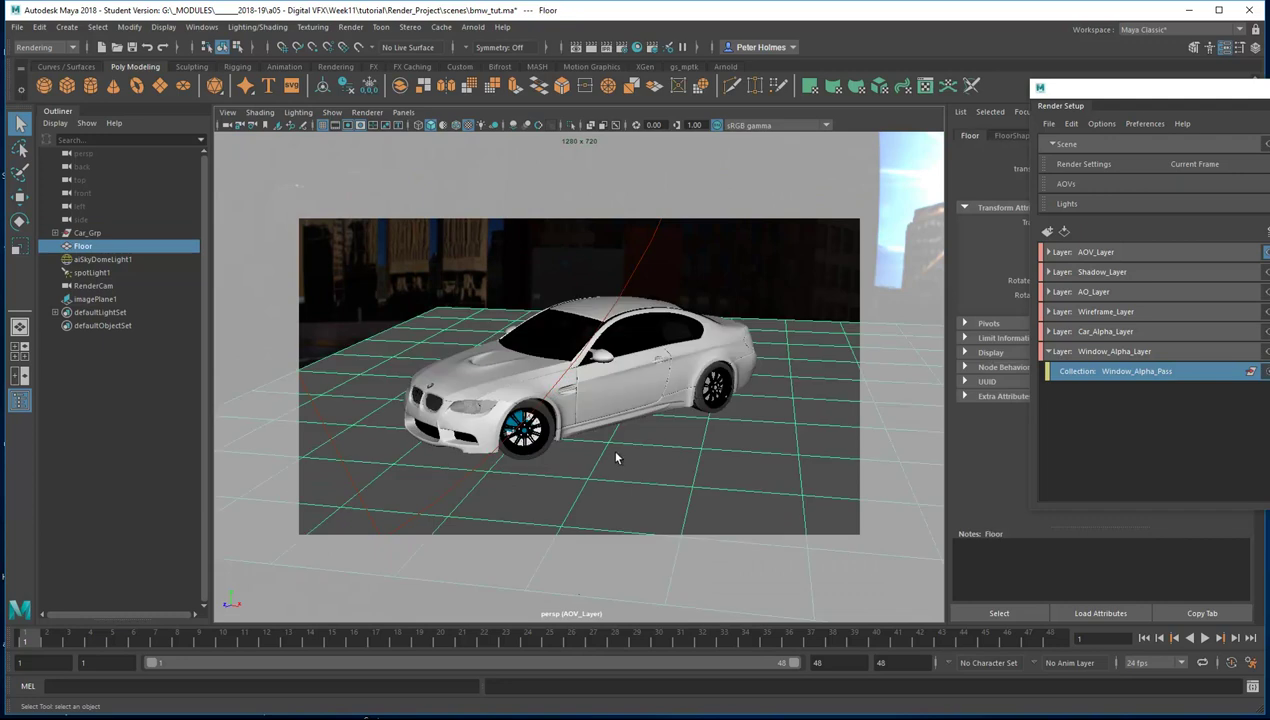
click(658, 336)
shift+click(672, 331)
shift+click(545, 338)
alt+drag(802, 425, 551, 389)
shift+click(542, 373)
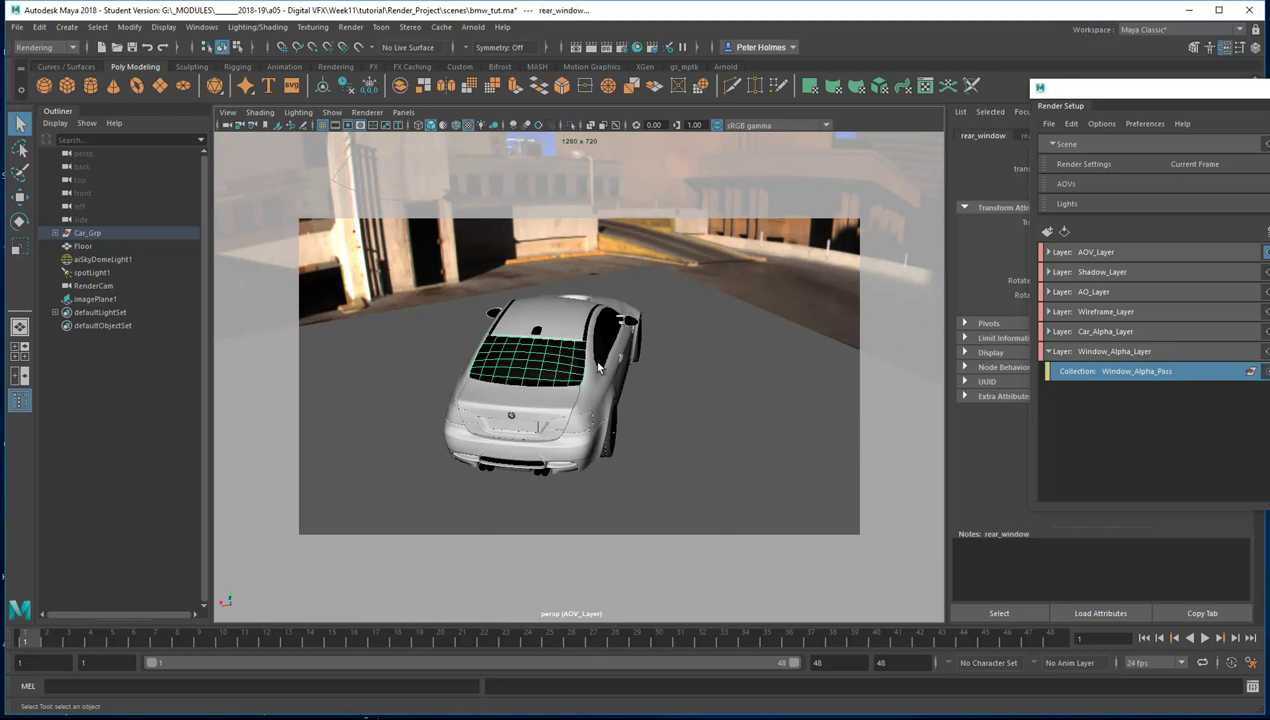
shift+click(602, 352)
shift+click(610, 330)
alt+drag(733, 421, 366, 410)
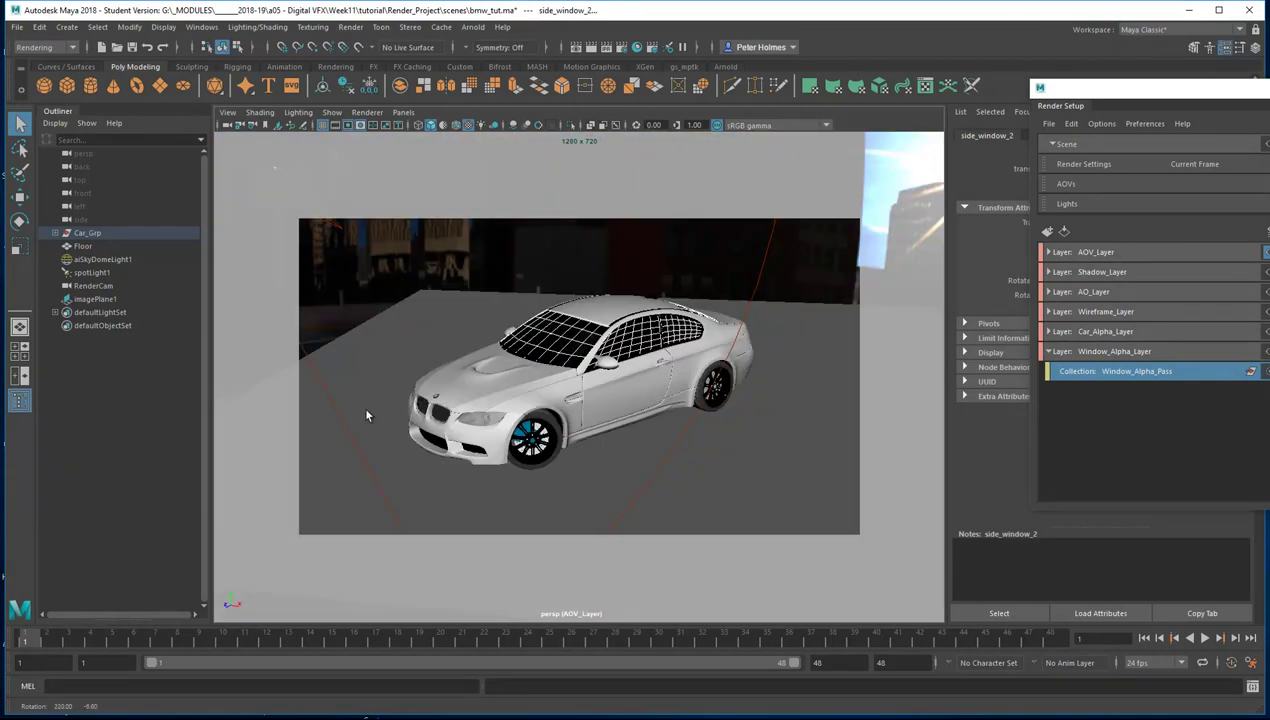
drag(1158, 87, 373, 80)
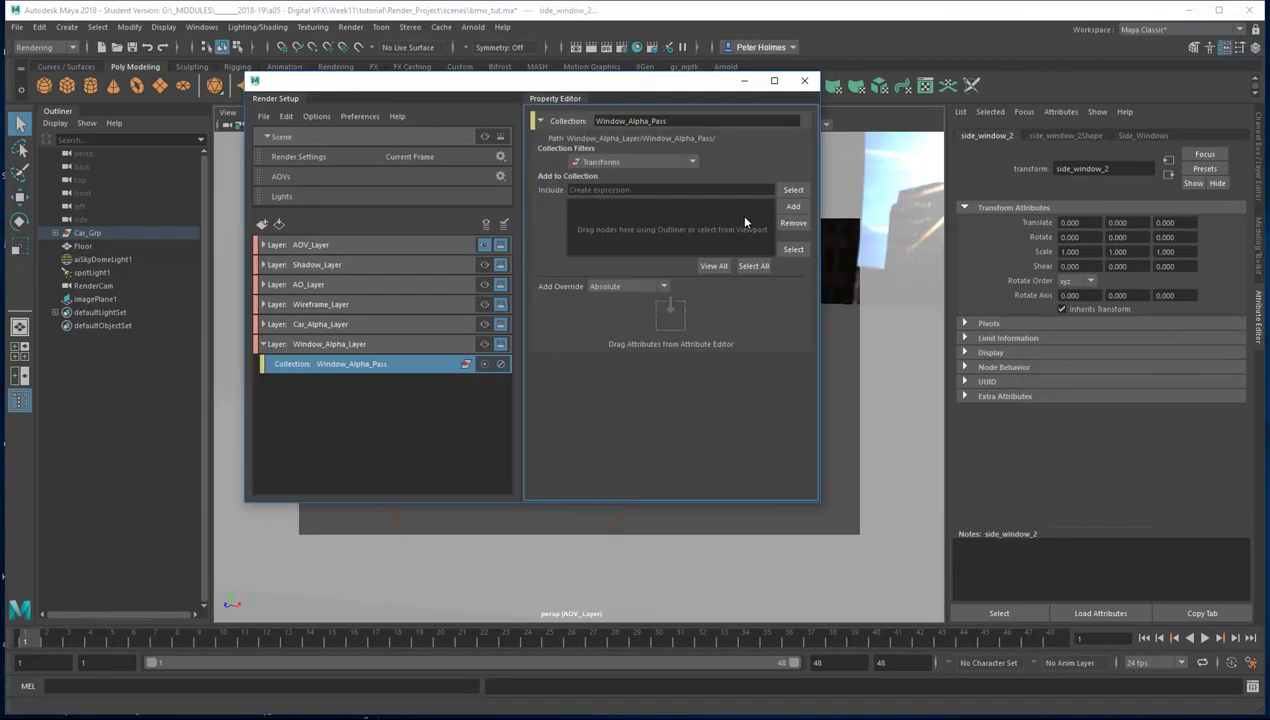
click(793, 206)
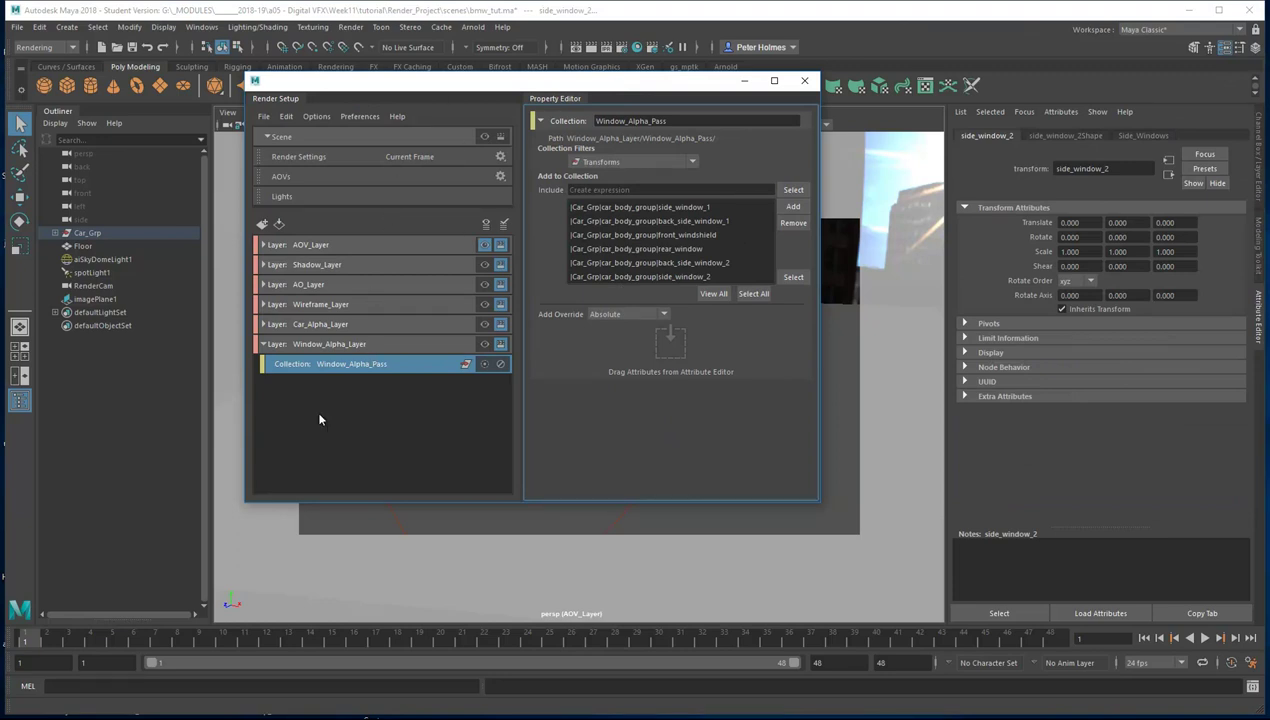
Copy the override material name surfaceShader1SG from Car_Alpha_Override in Car_Alpha_Layer, then collapse that layer
right_click(338, 365)
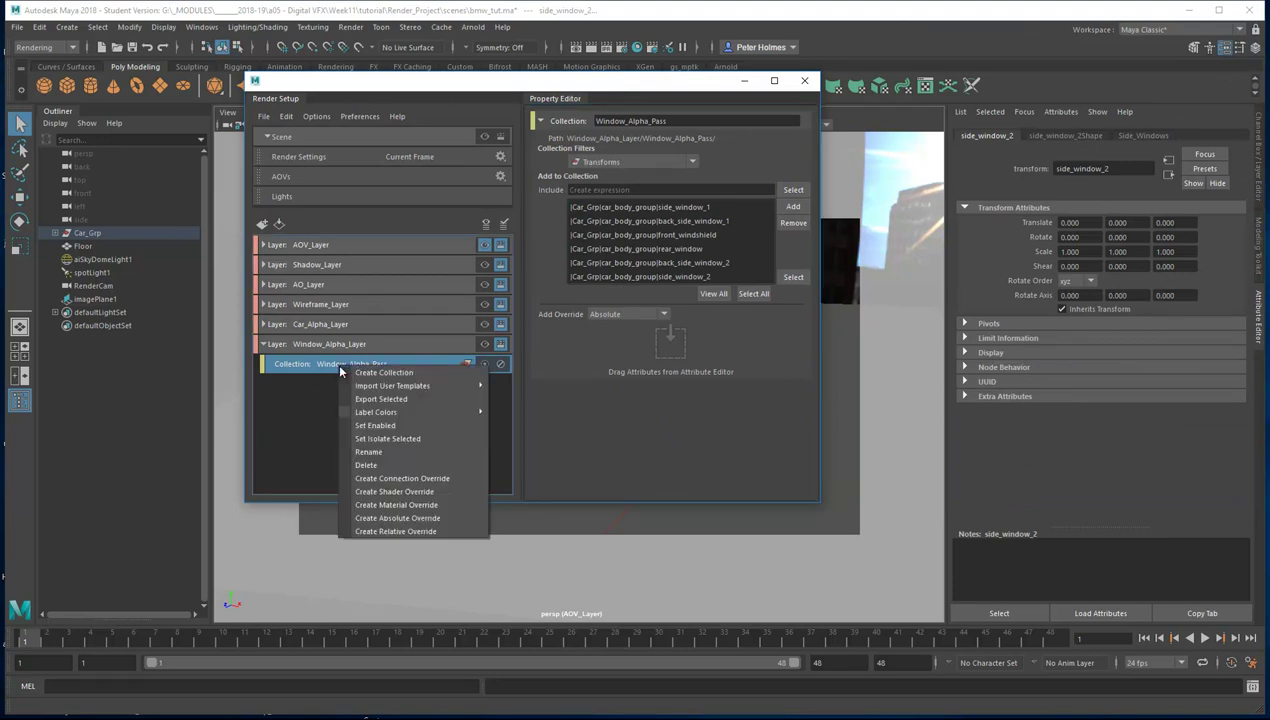
click(263, 324)
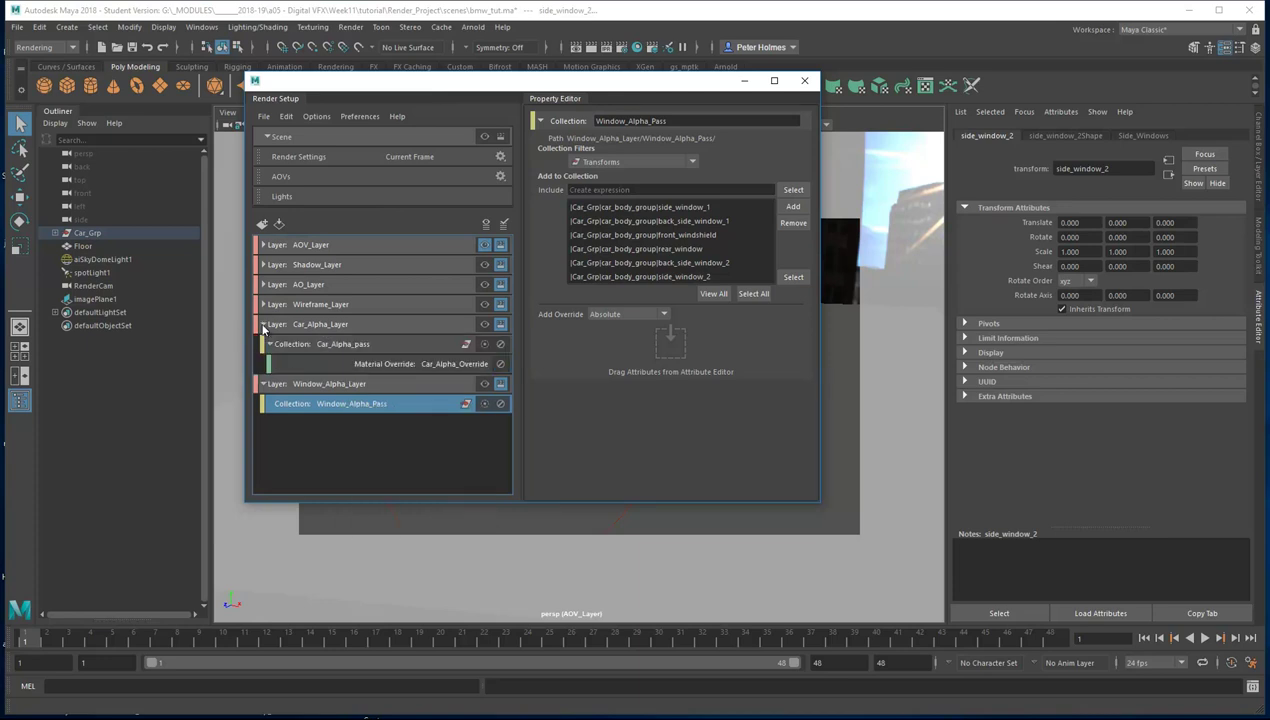
click(416, 368)
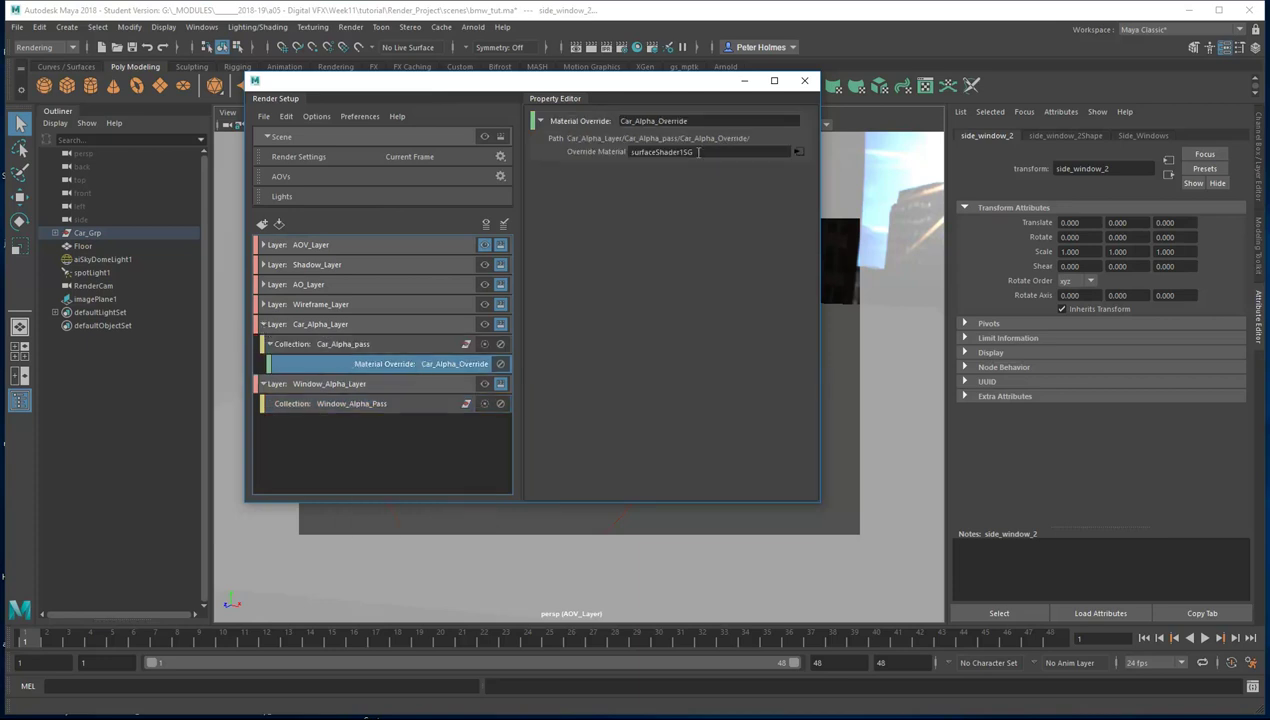
drag(692, 151, 537, 151)
key(ctrl+c)
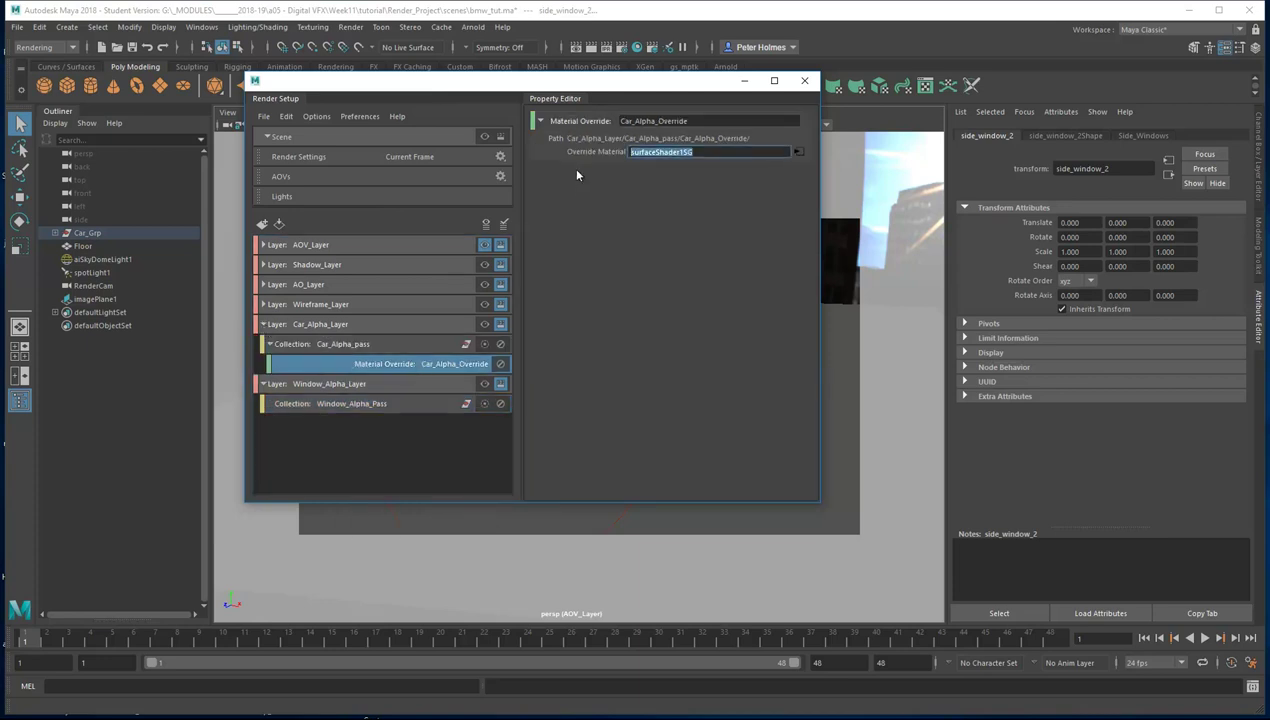
click(263, 324)
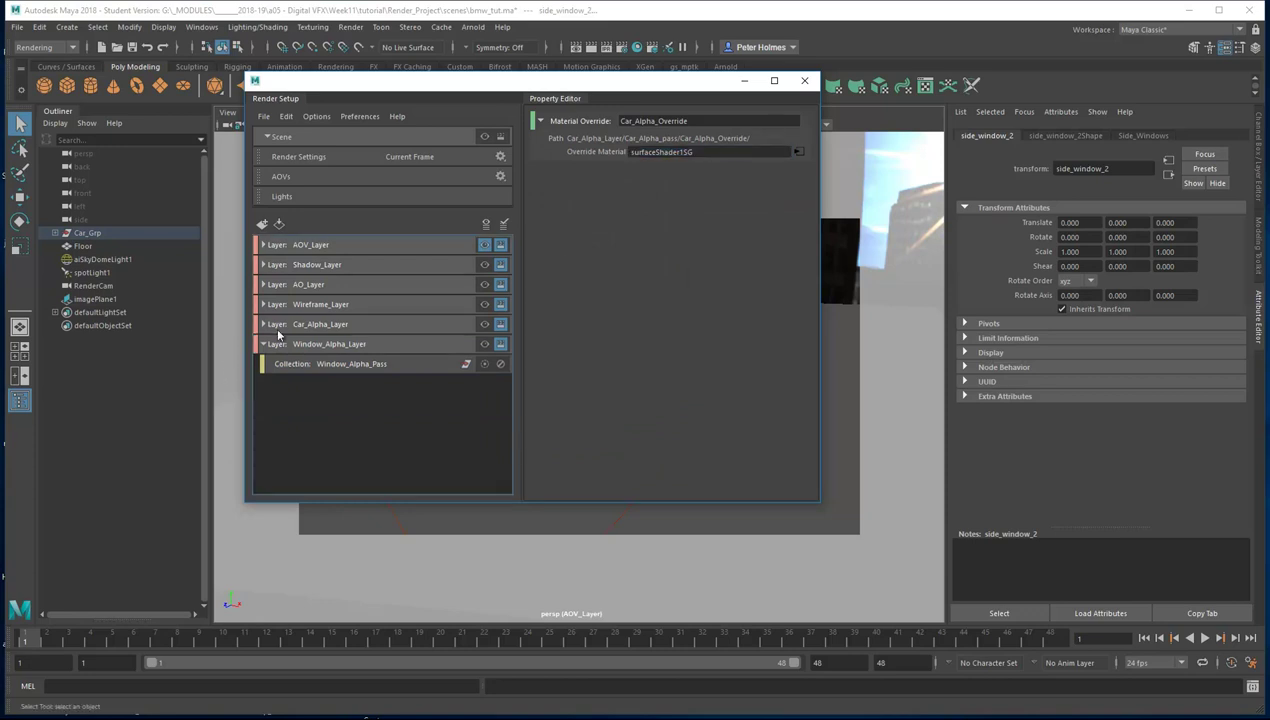
Make Window_Alpha_Layer the visible layer and create a material override named Window_Alpha_Override in the Window_Alpha_Pass collection
click(355, 364)
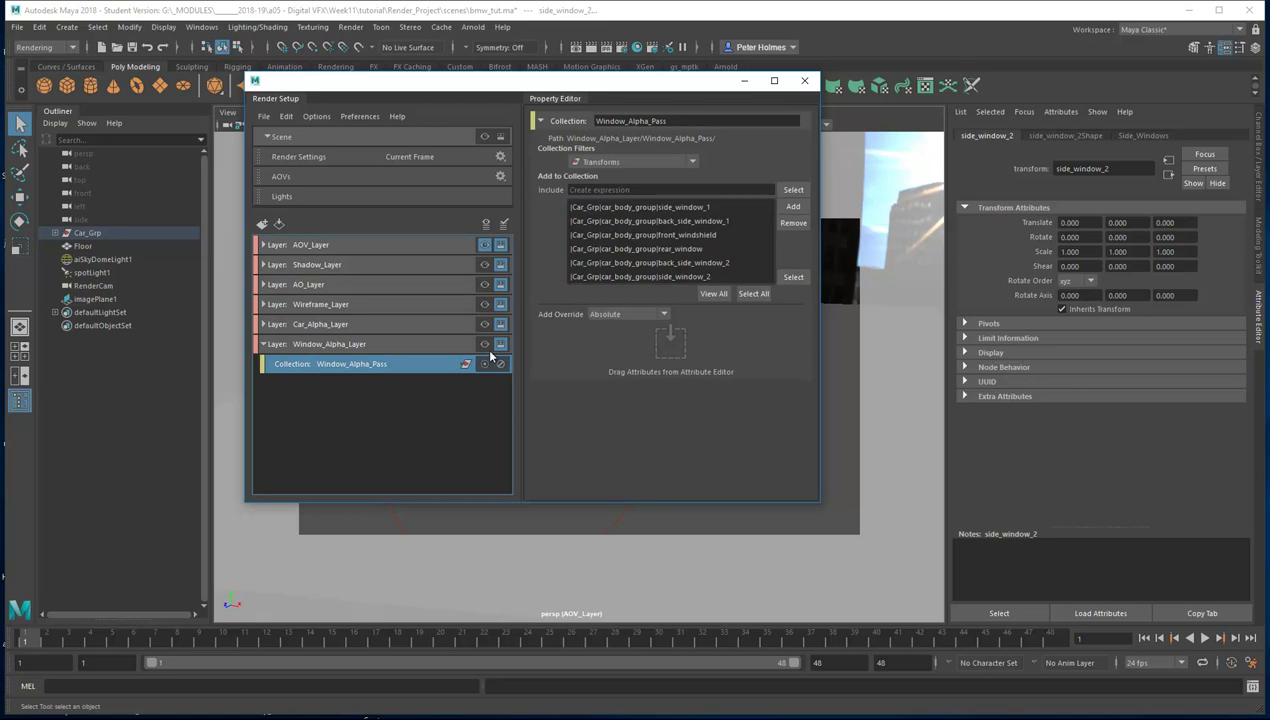
click(485, 345)
right_click(383, 367)
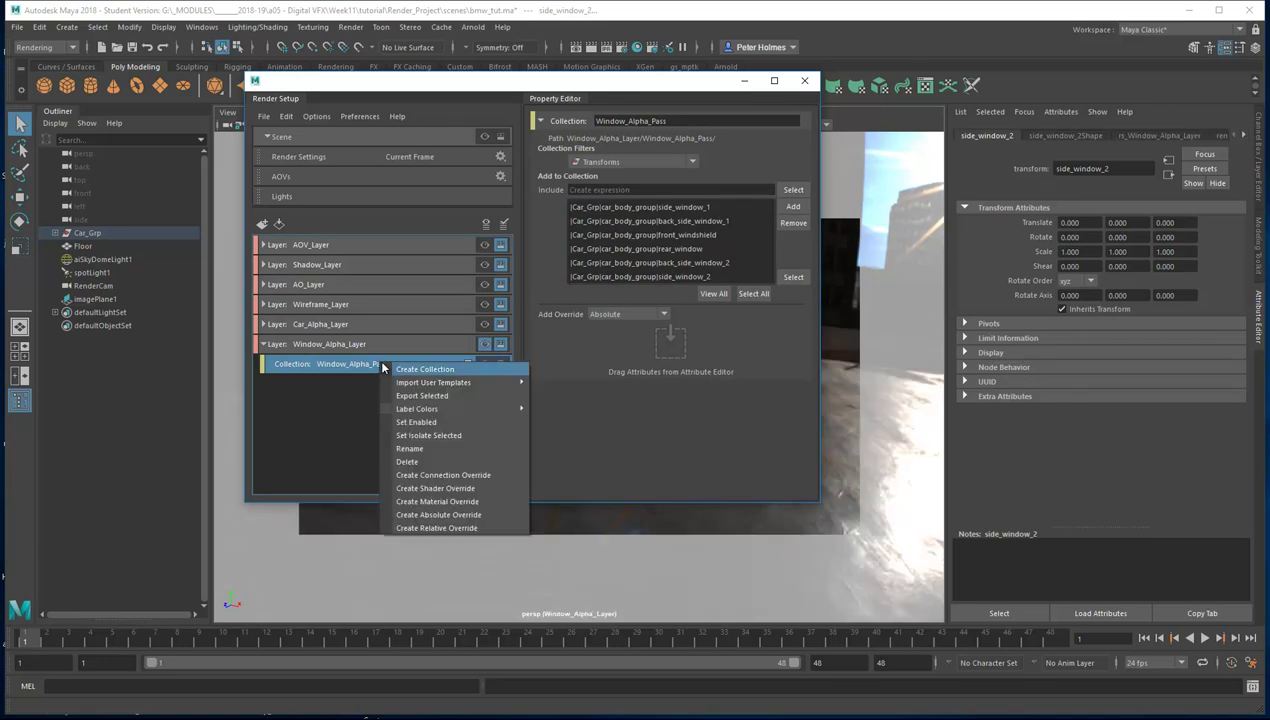
click(432, 501)
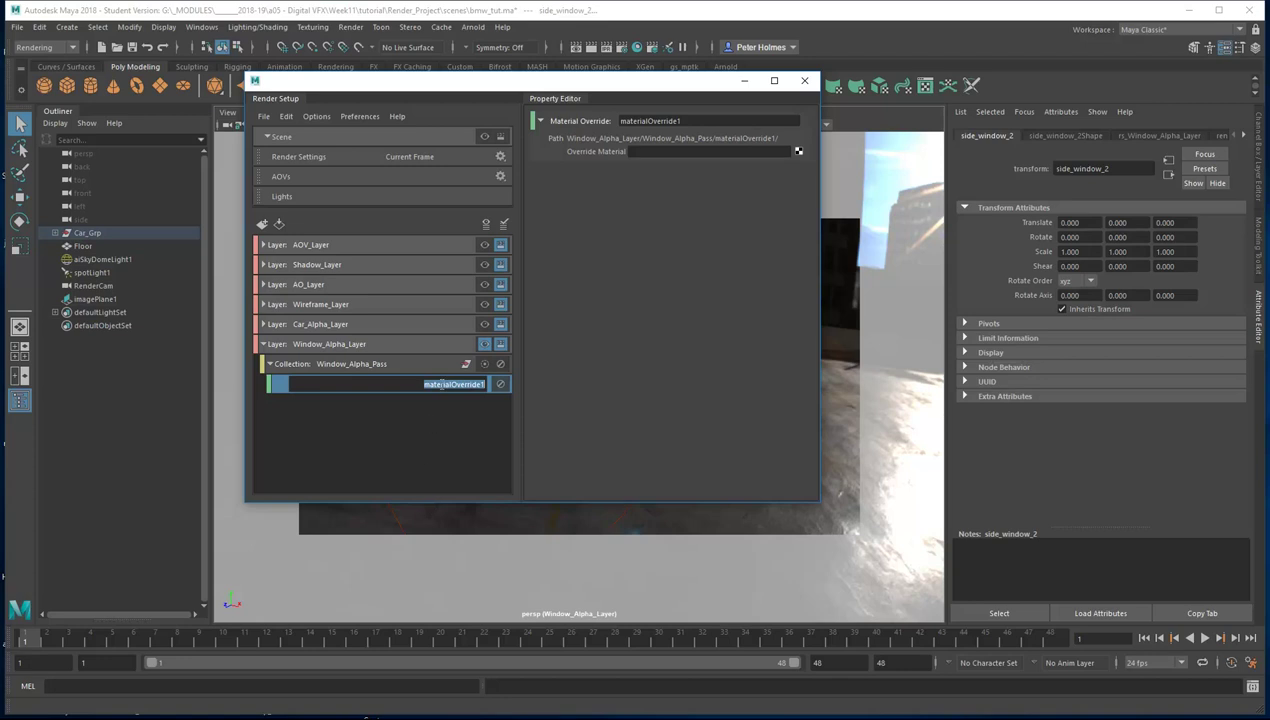
text(Window_Alpha_Override)
key(Return)
Set the override material of Window_Alpha_Override to the copied surfaceShader1SG
click(681, 150)
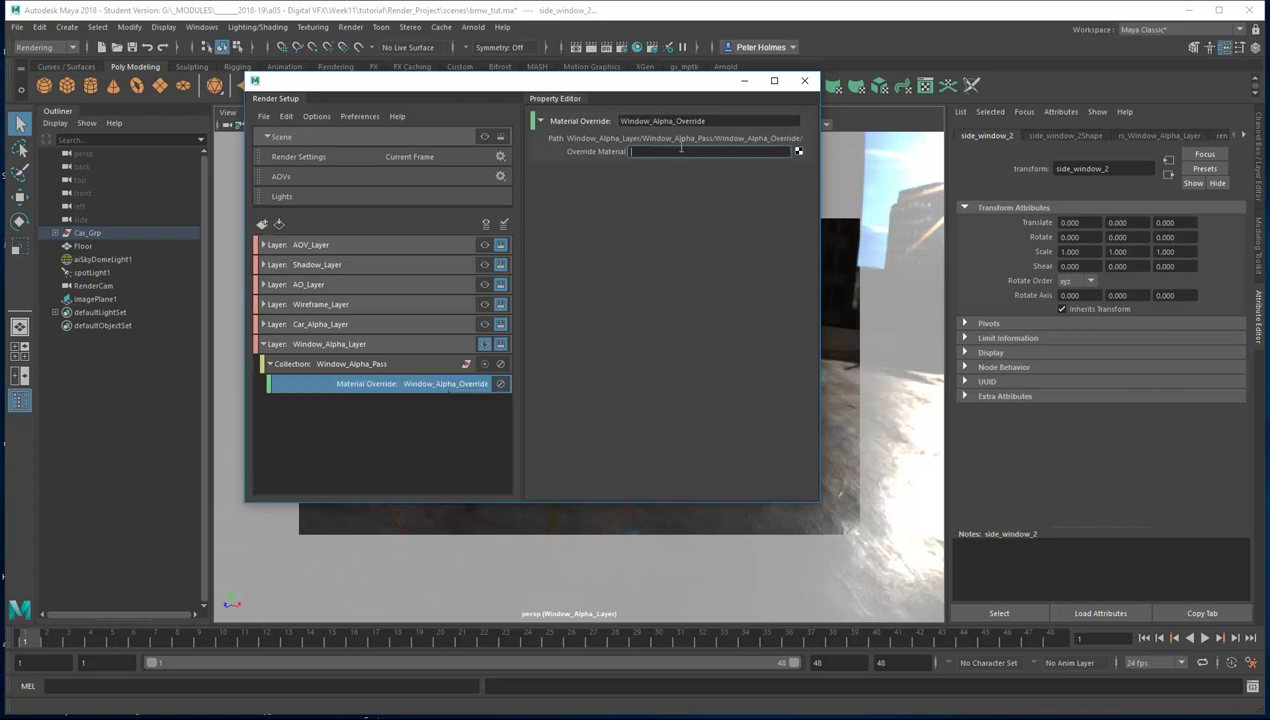
key(ctrl+v)
key(Return)
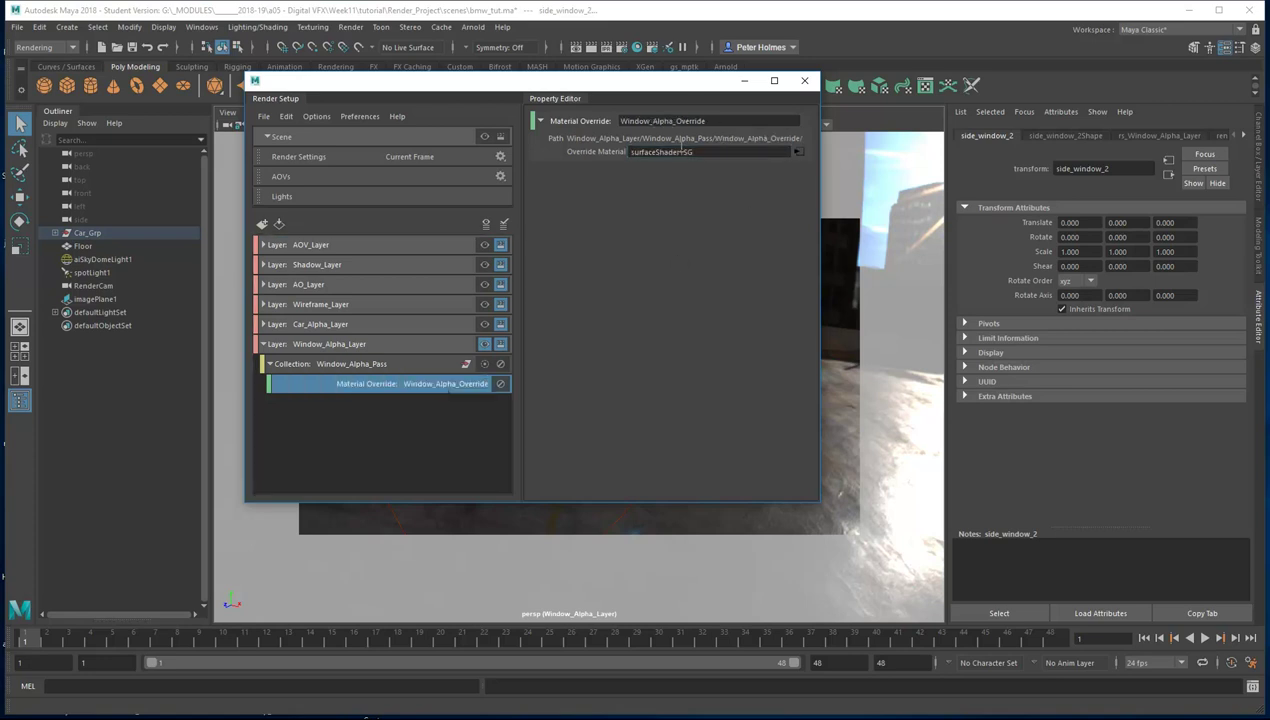
Render Window_Alpha_Layer in the Arnold RenderView, inspect the alpha channel of the Beauty AOV, then minimize the RenderView
click(469, 31)
click(487, 60)
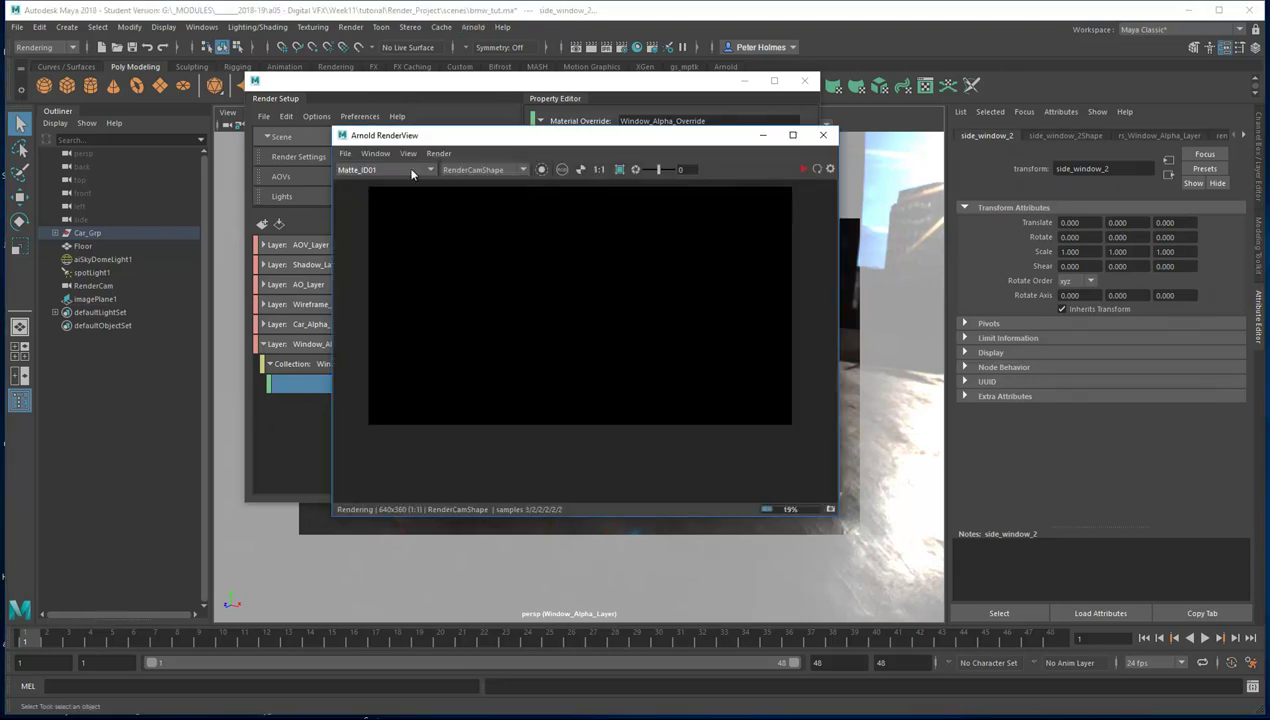
click(405, 168)
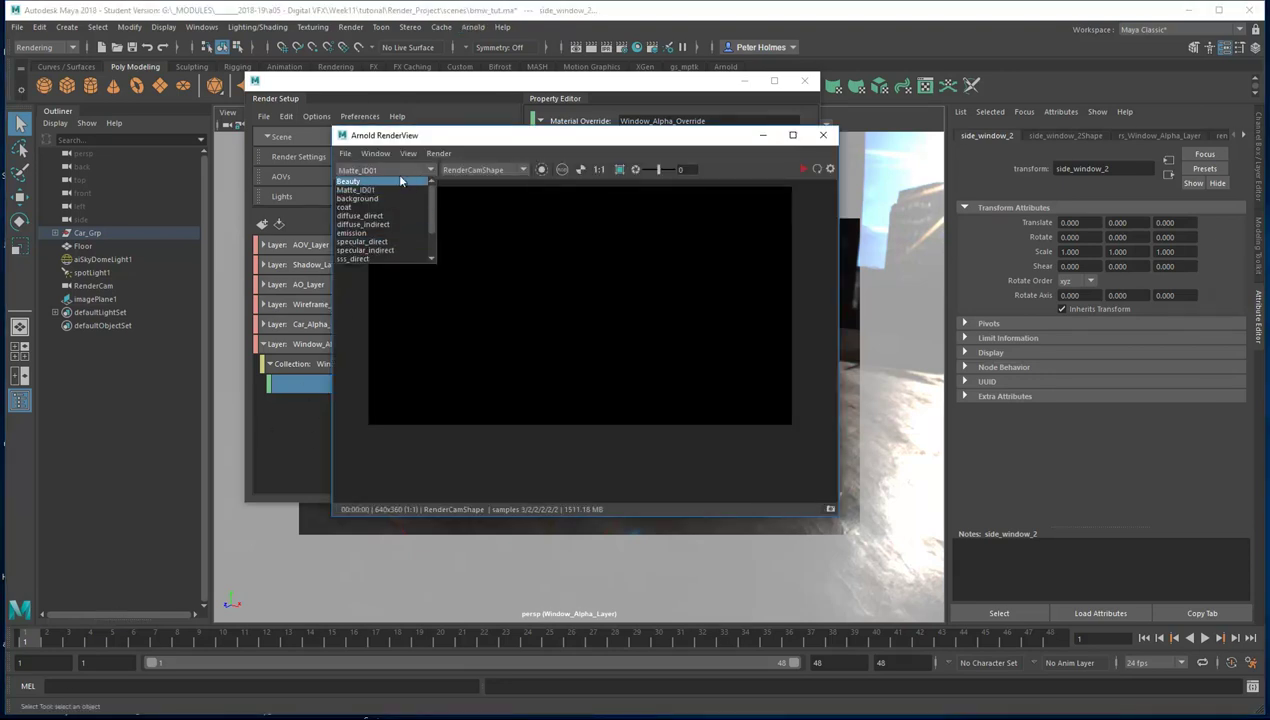
click(385, 182)
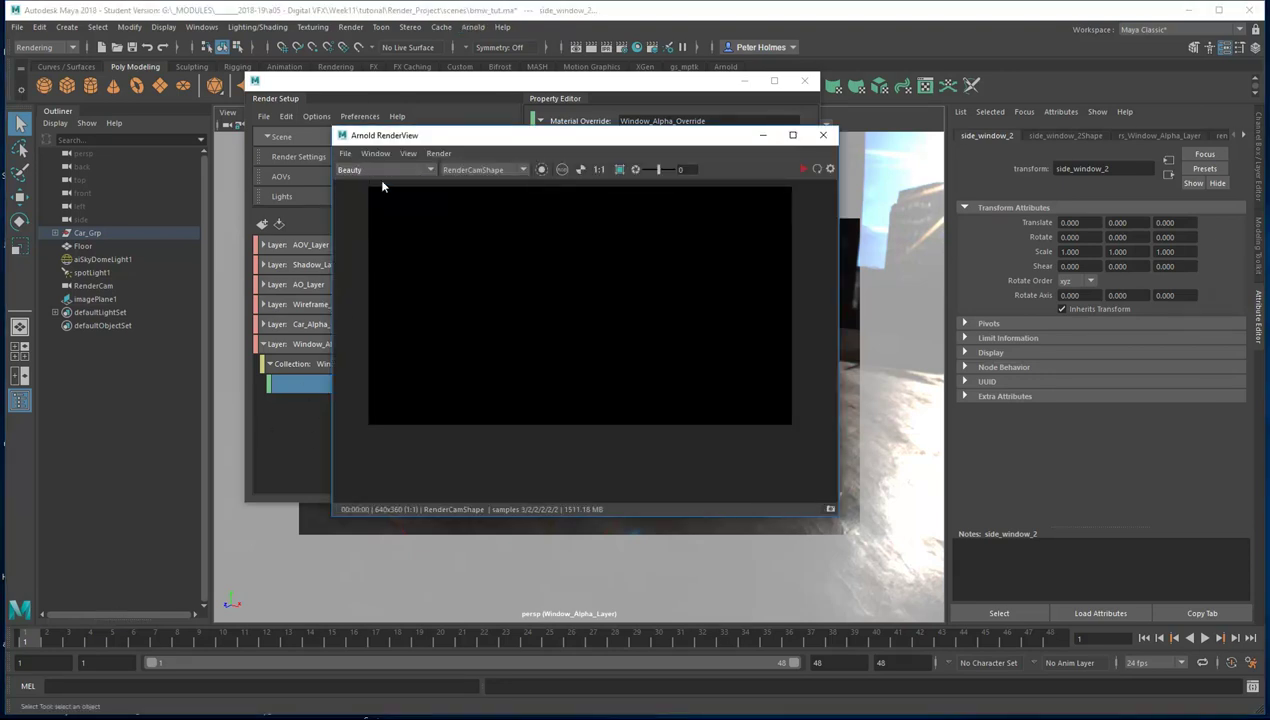
click(816, 169)
click(561, 169)
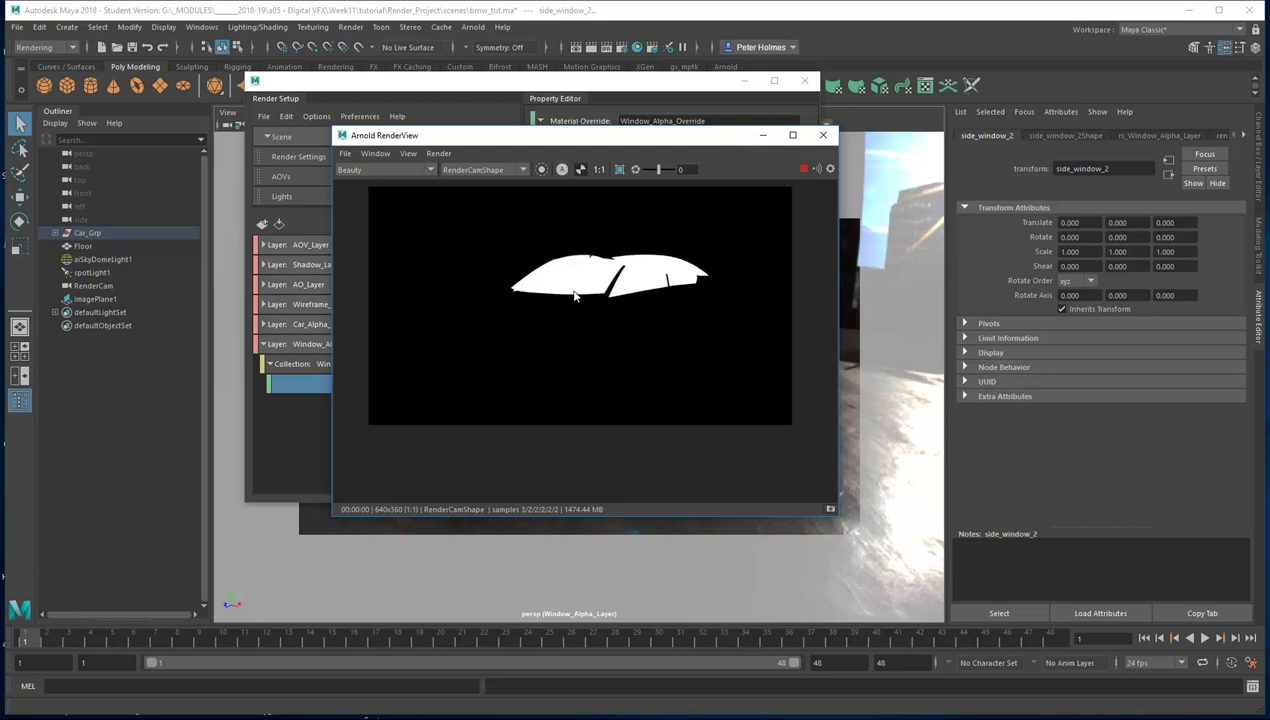
click(563, 170)
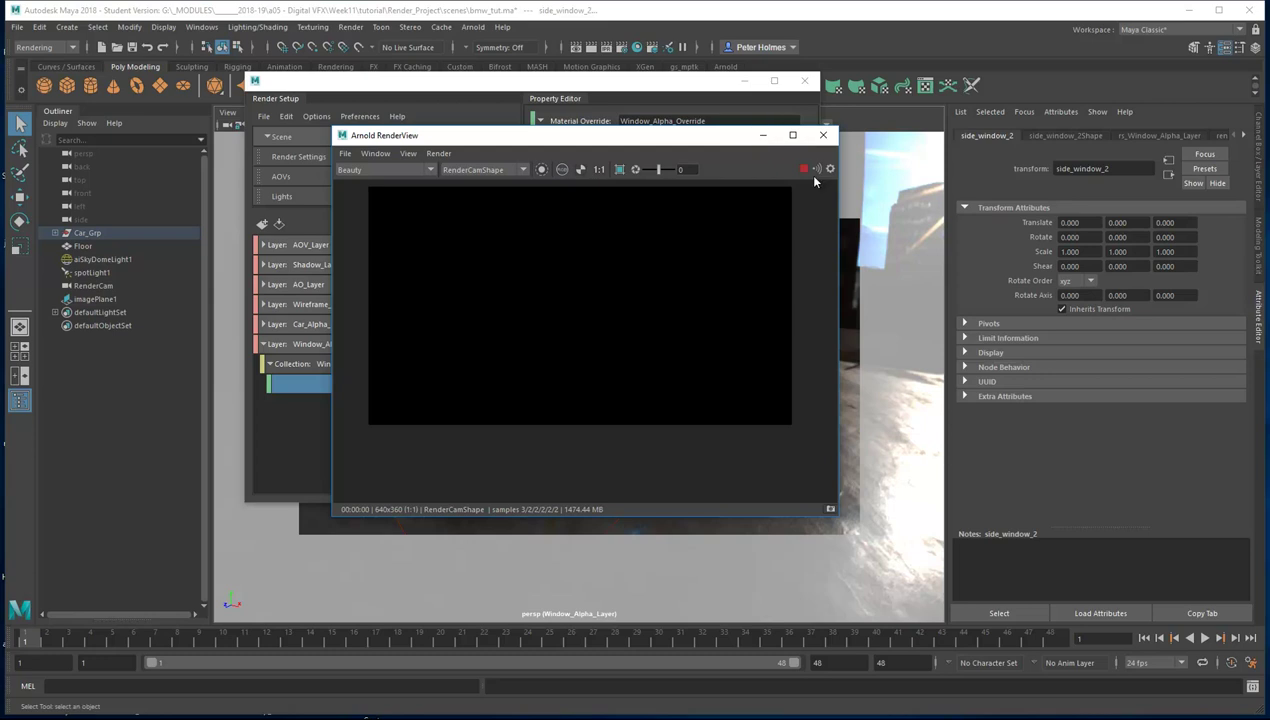
click(763, 135)
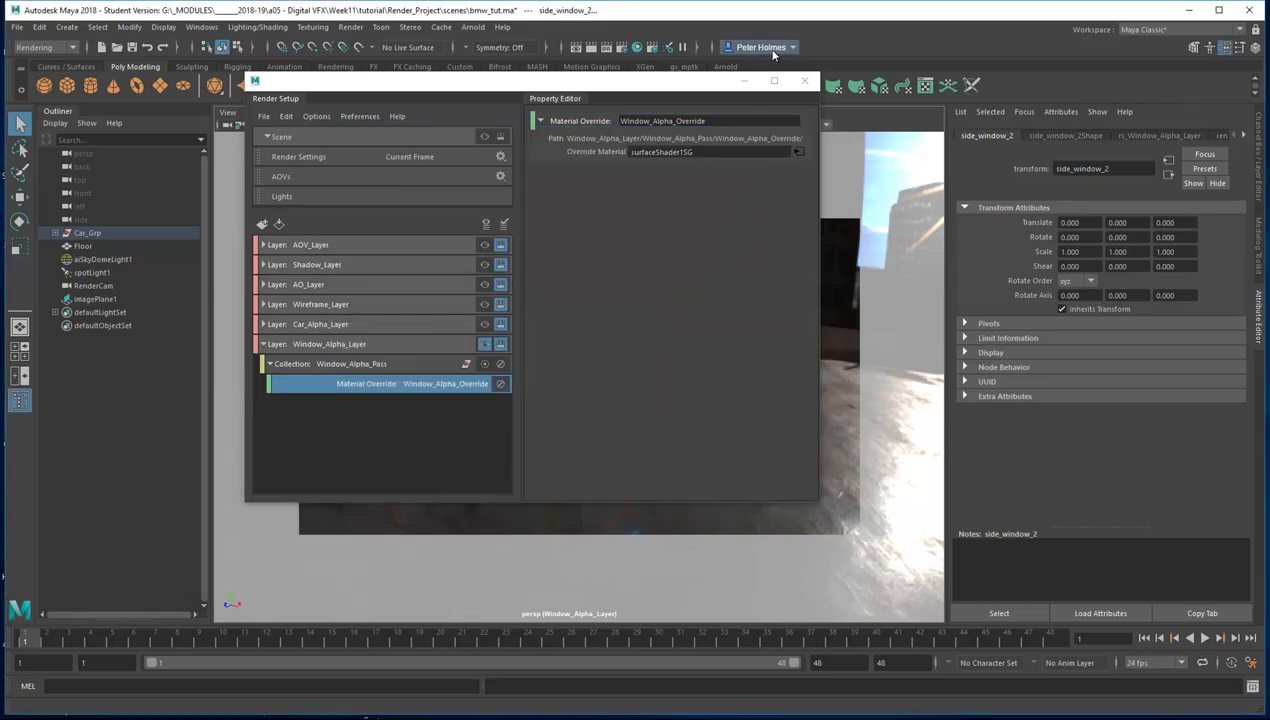
Make AOV_Layer the visible render layer and collapse Window_Alpha_Layer in Render Setup
click(744, 81)
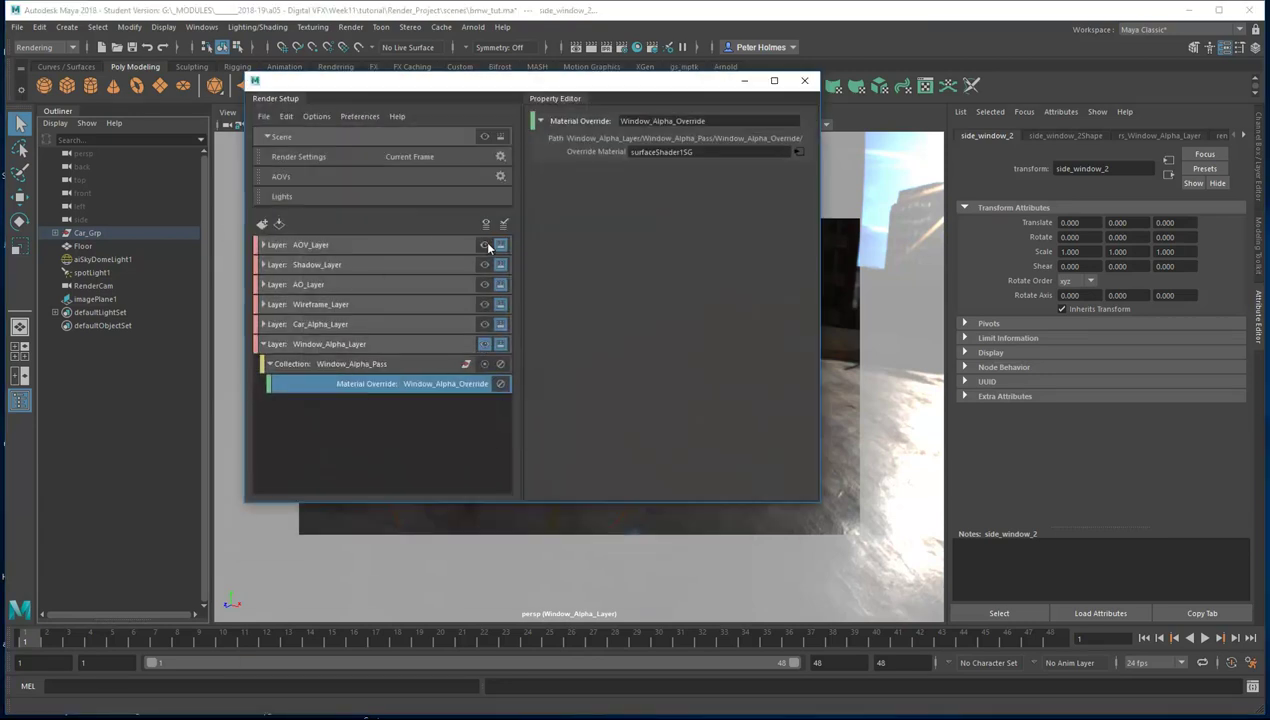
click(484, 244)
click(264, 344)
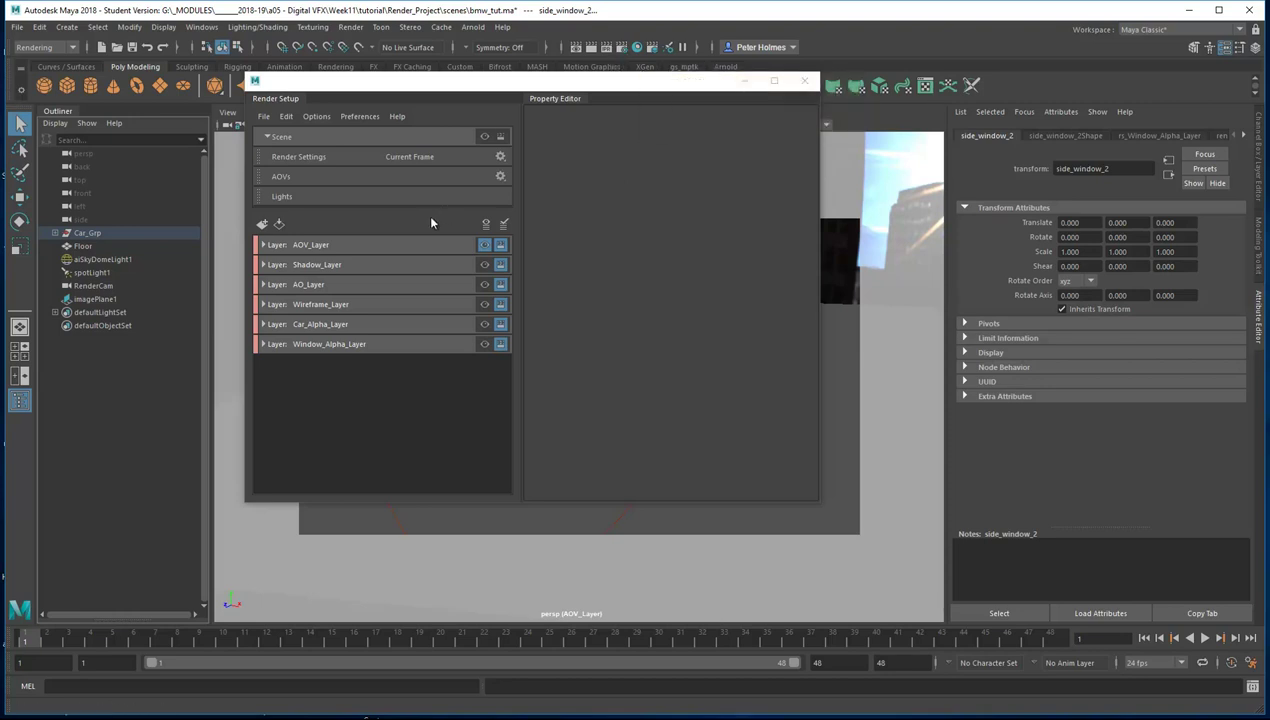
Open the render settings' AOV list, select the output driver of the emission AOV and enable Merge AOVs on it
click(622, 50)
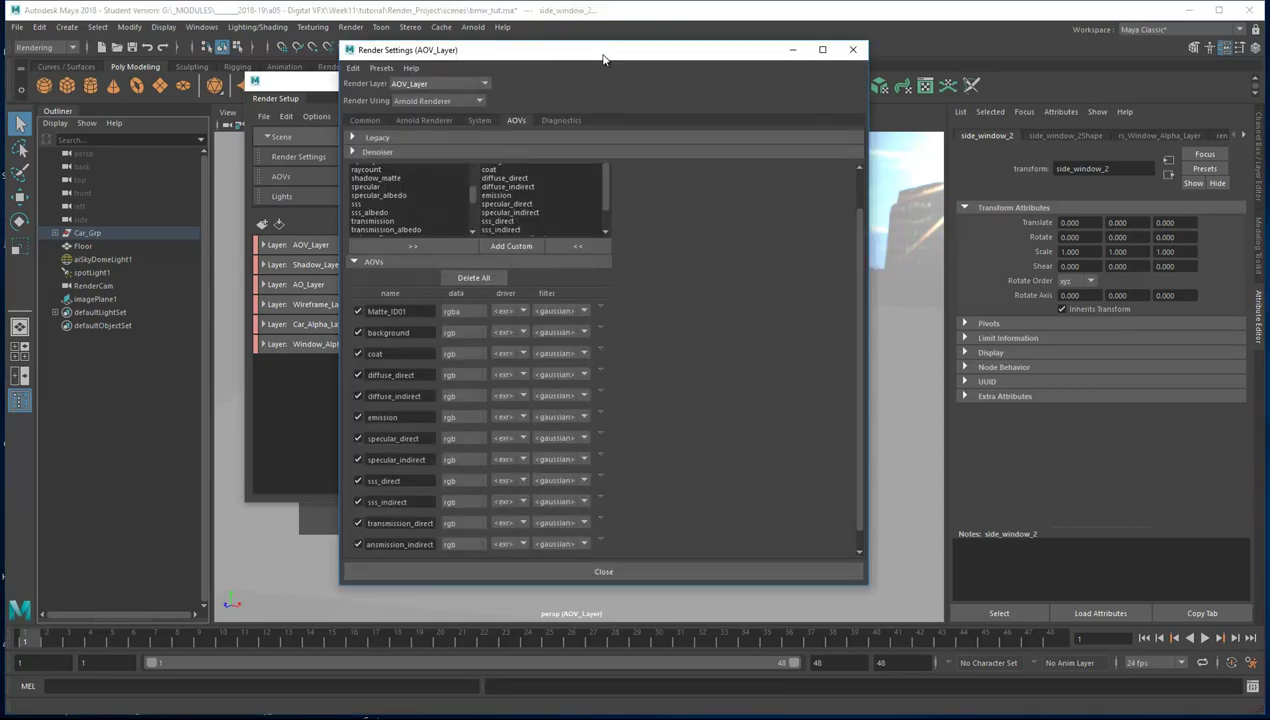
drag(598, 62, 463, 70)
click(243, 123)
click(396, 123)
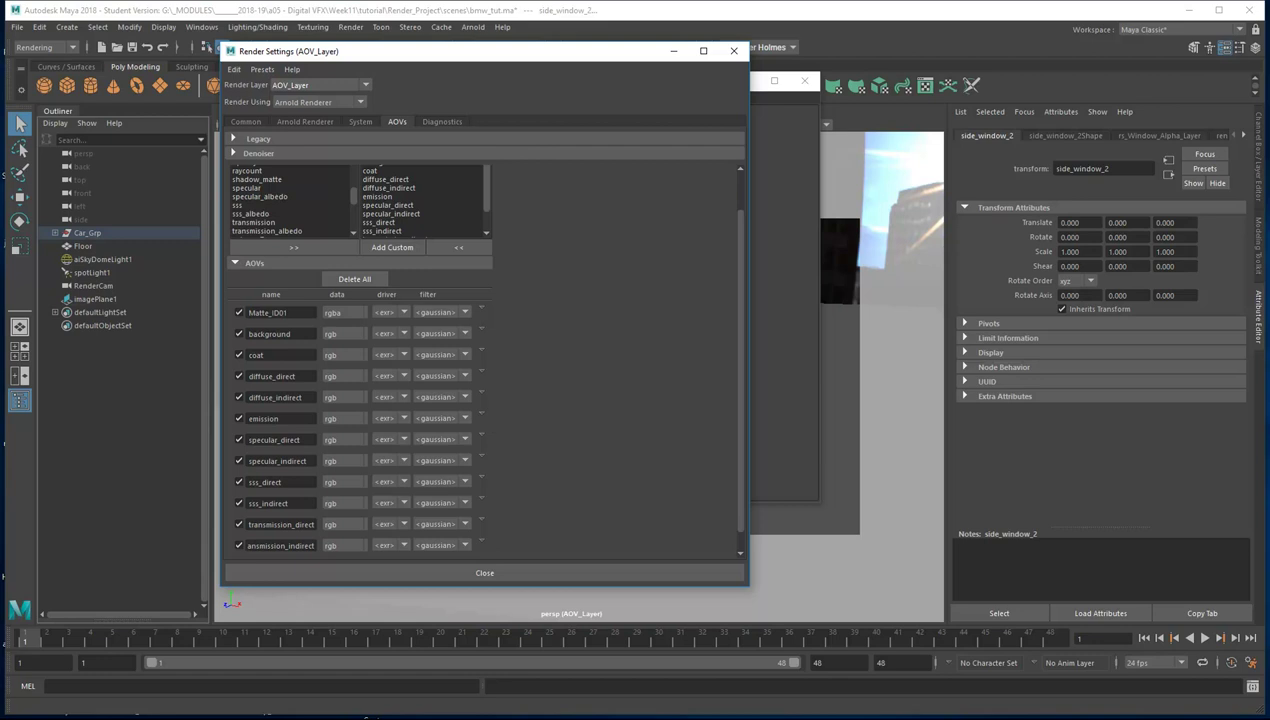
click(481, 418)
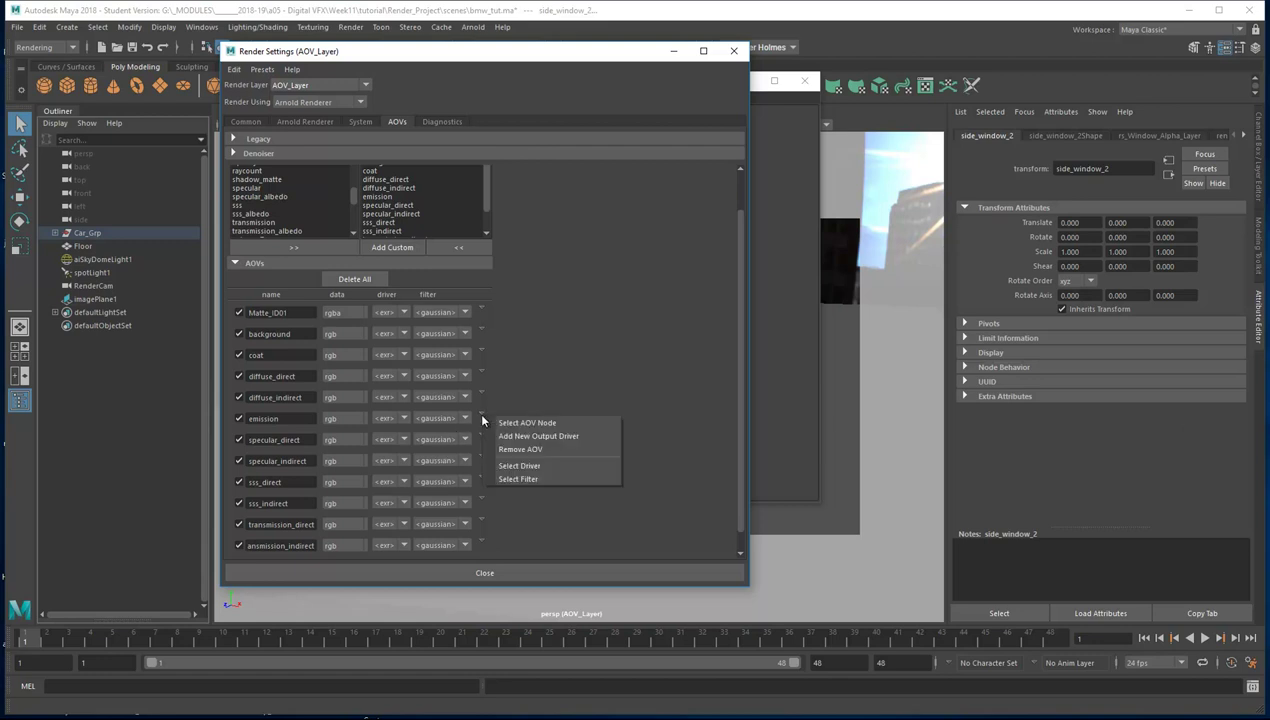
click(522, 466)
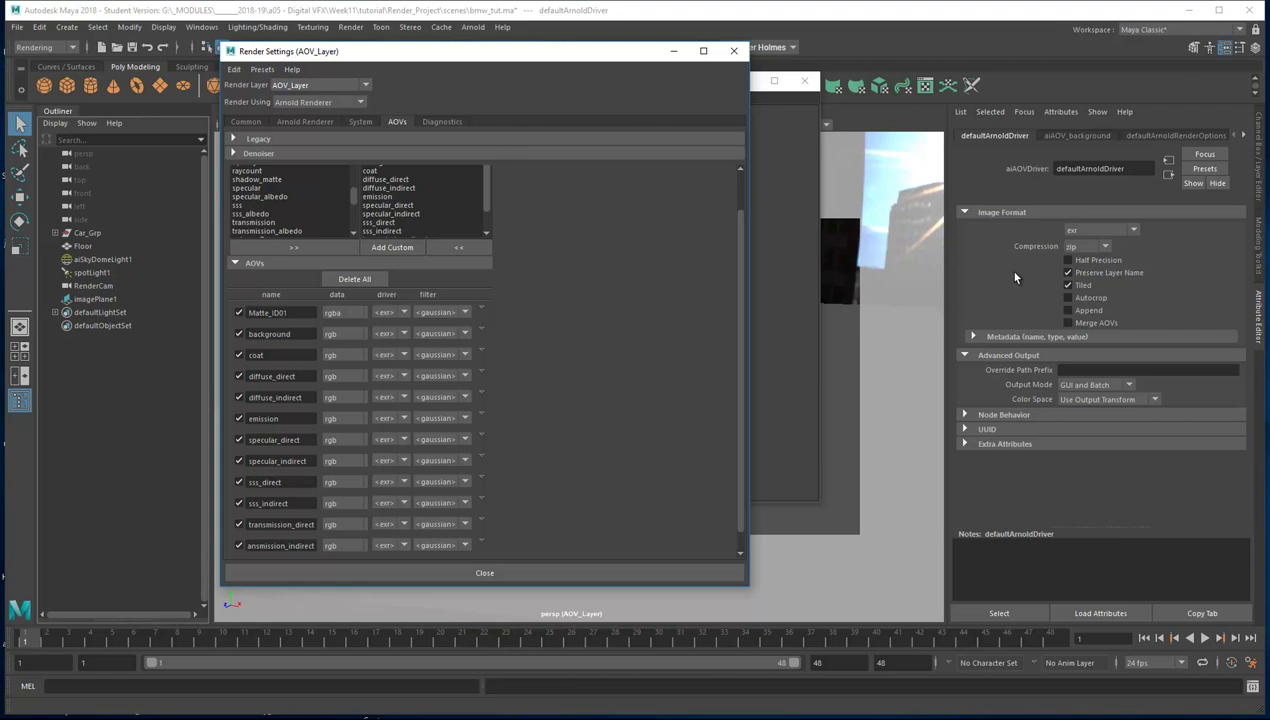
click(1067, 324)
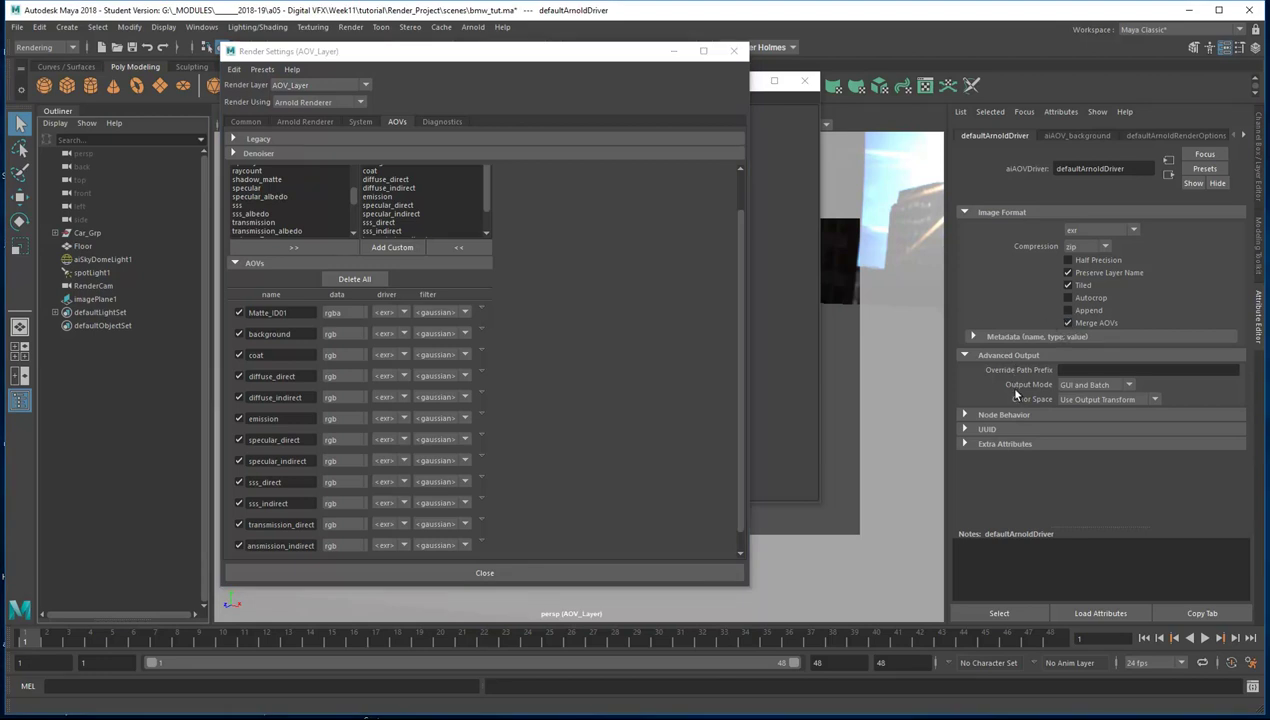
Set the file name prefix in the common render settings to the layer name keyword <RenderLayer>
click(245, 122)
drag(450, 62, 572, 90)
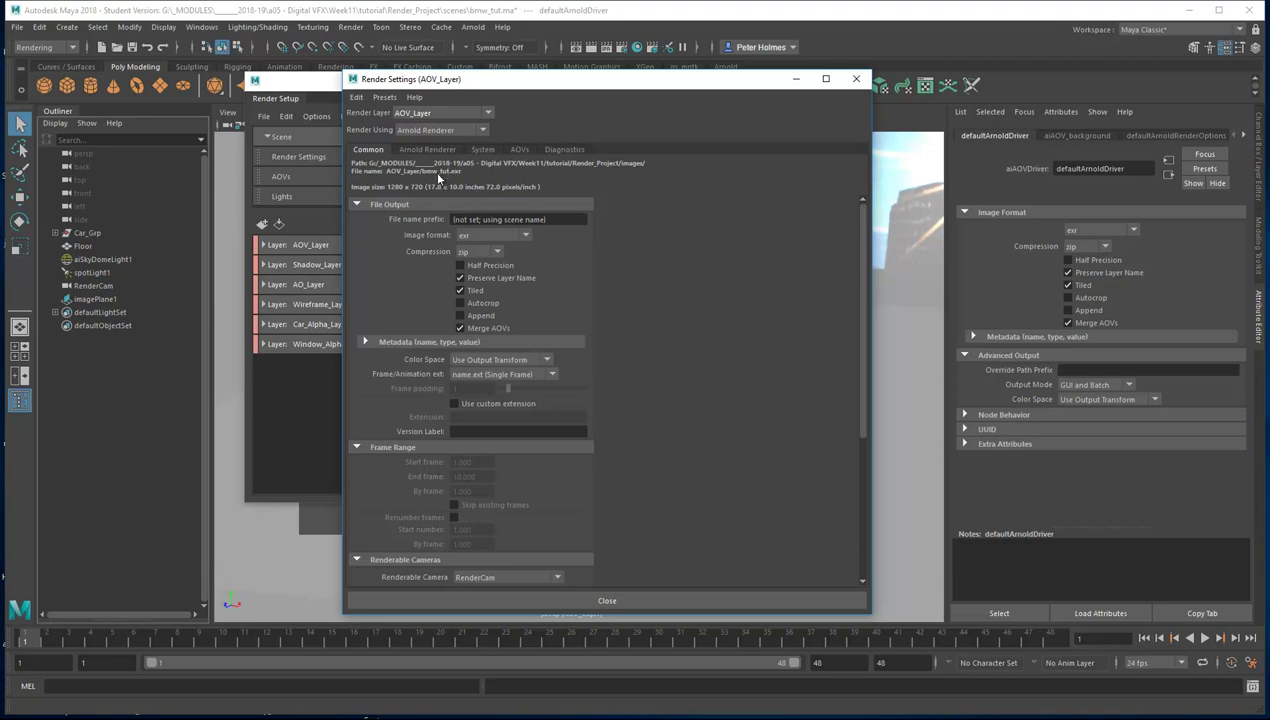
right_click(553, 220)
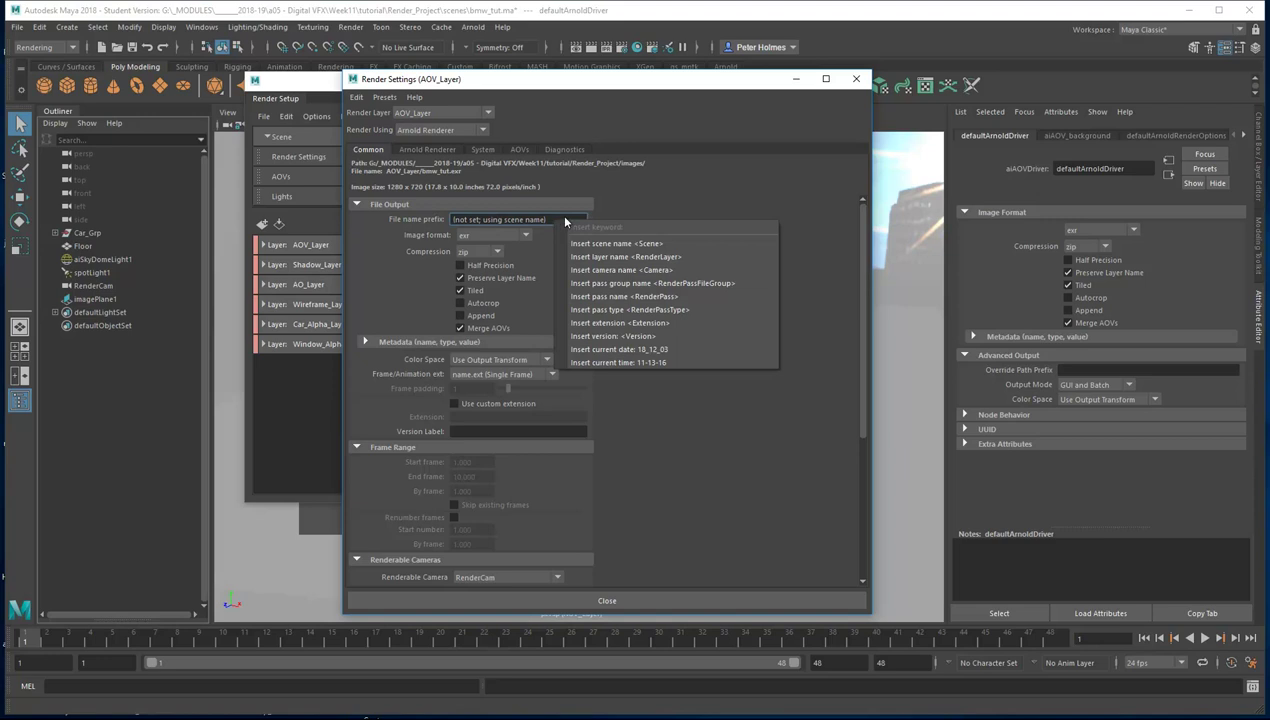
click(657, 262)
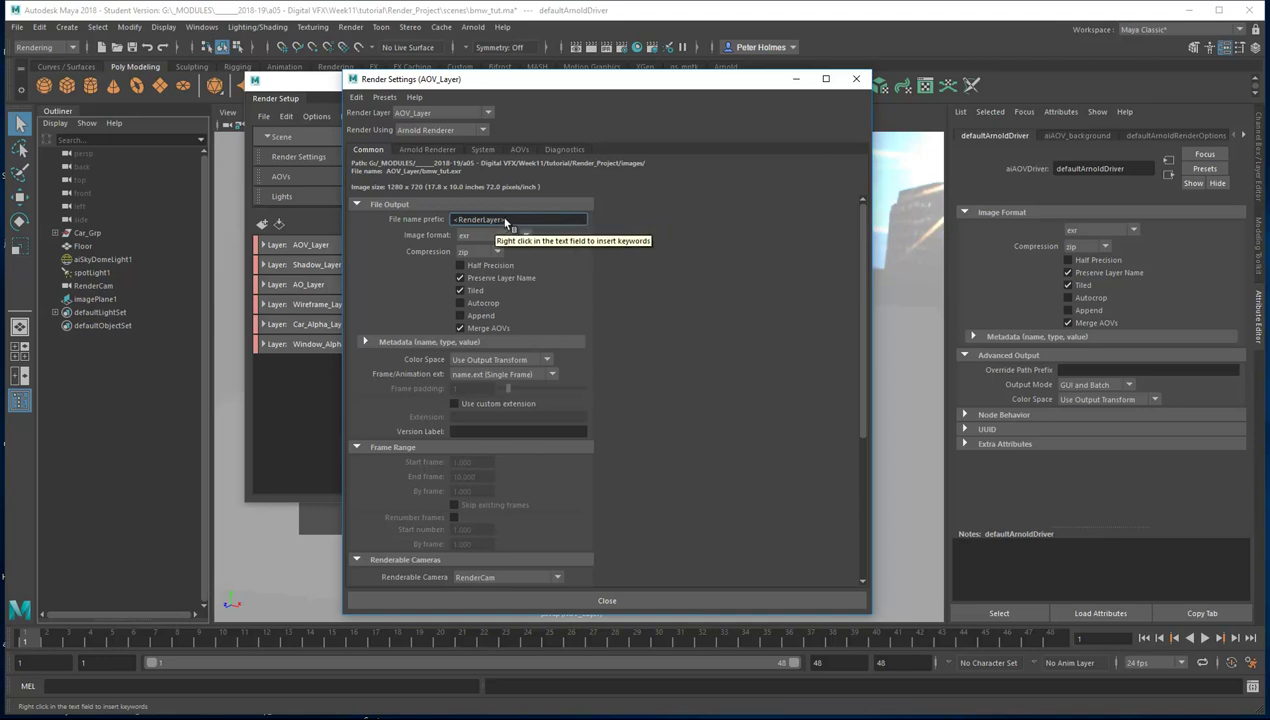
text(/)
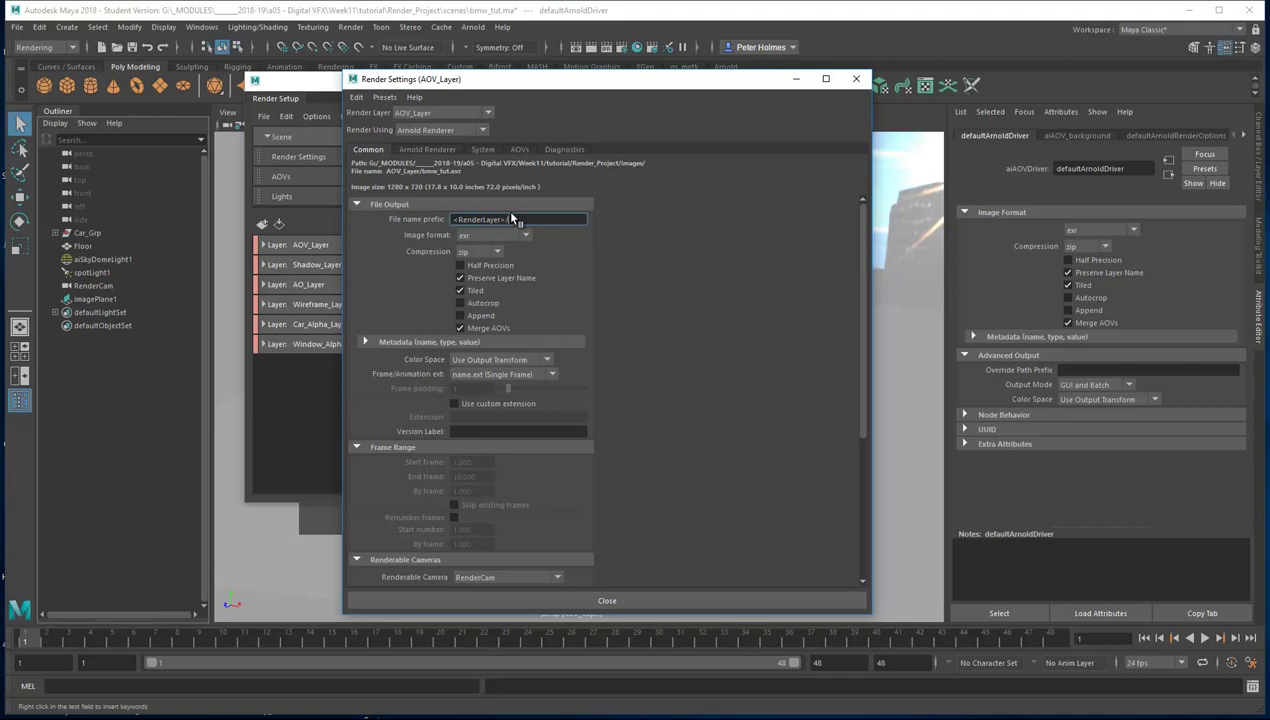
right_click(525, 226)
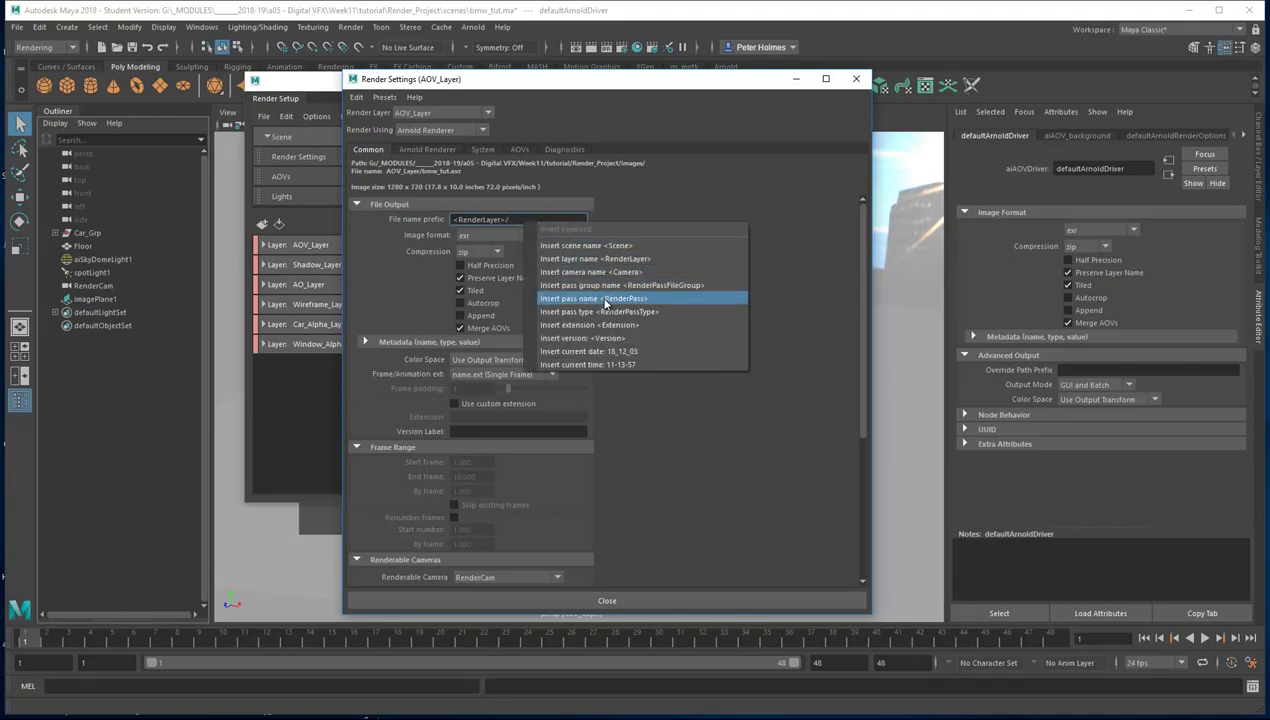
click(604, 299)
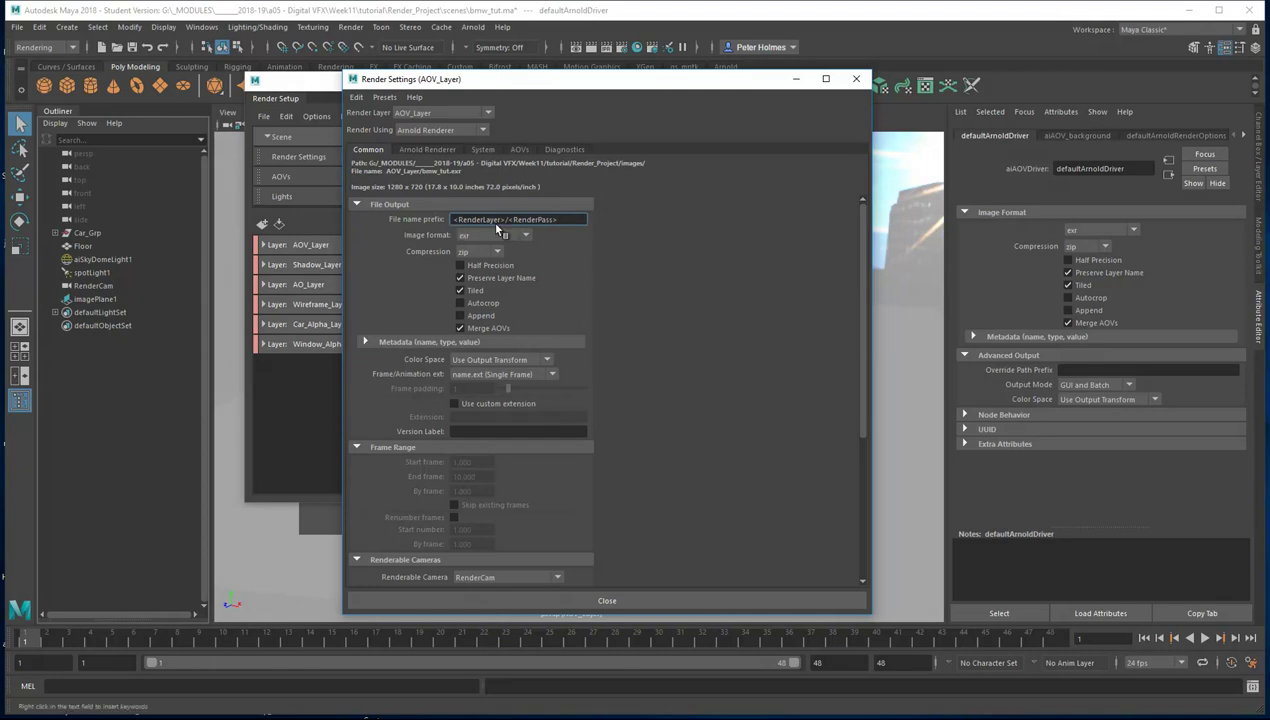
click(563, 222)
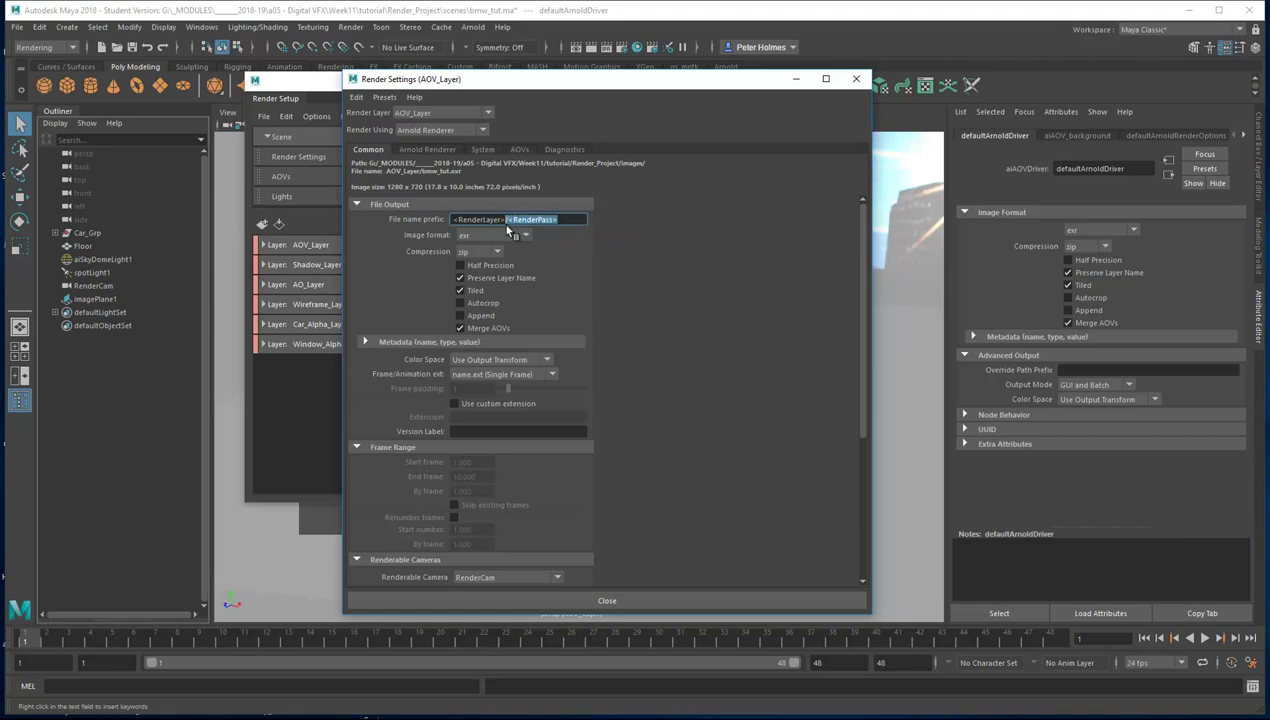
key(BackSpace)
right_click(548, 225)
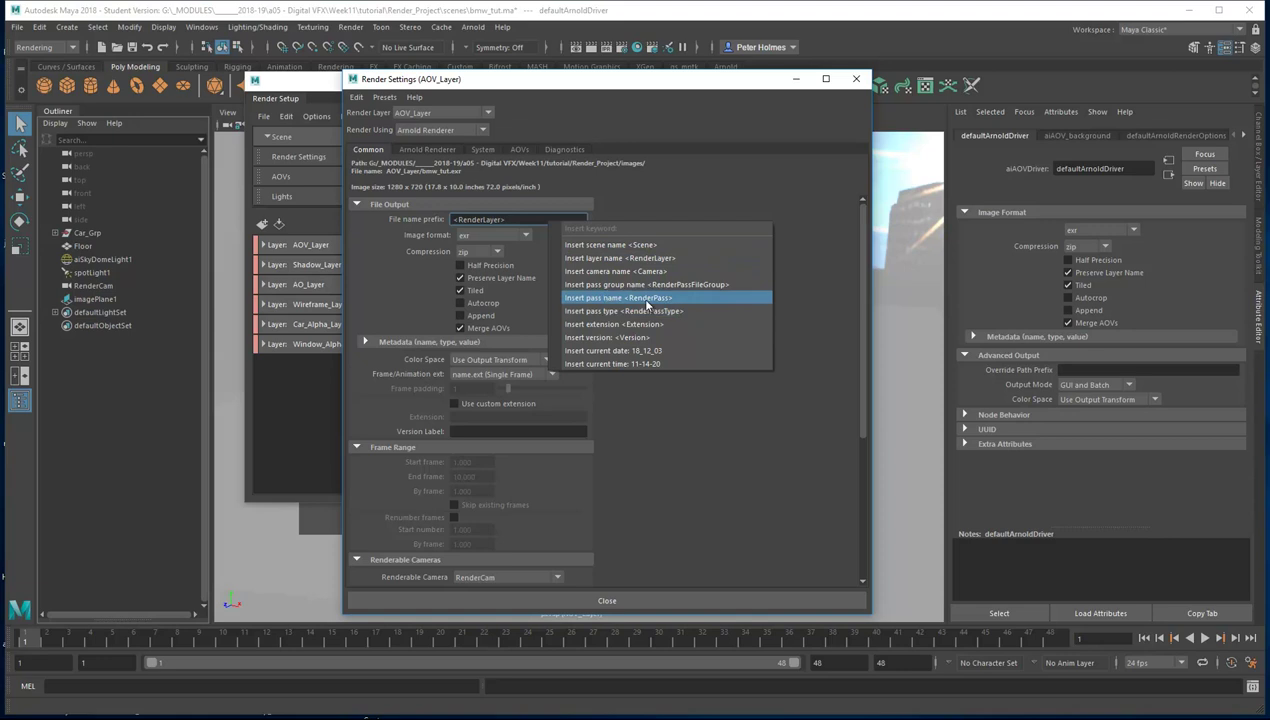
click(619, 202)
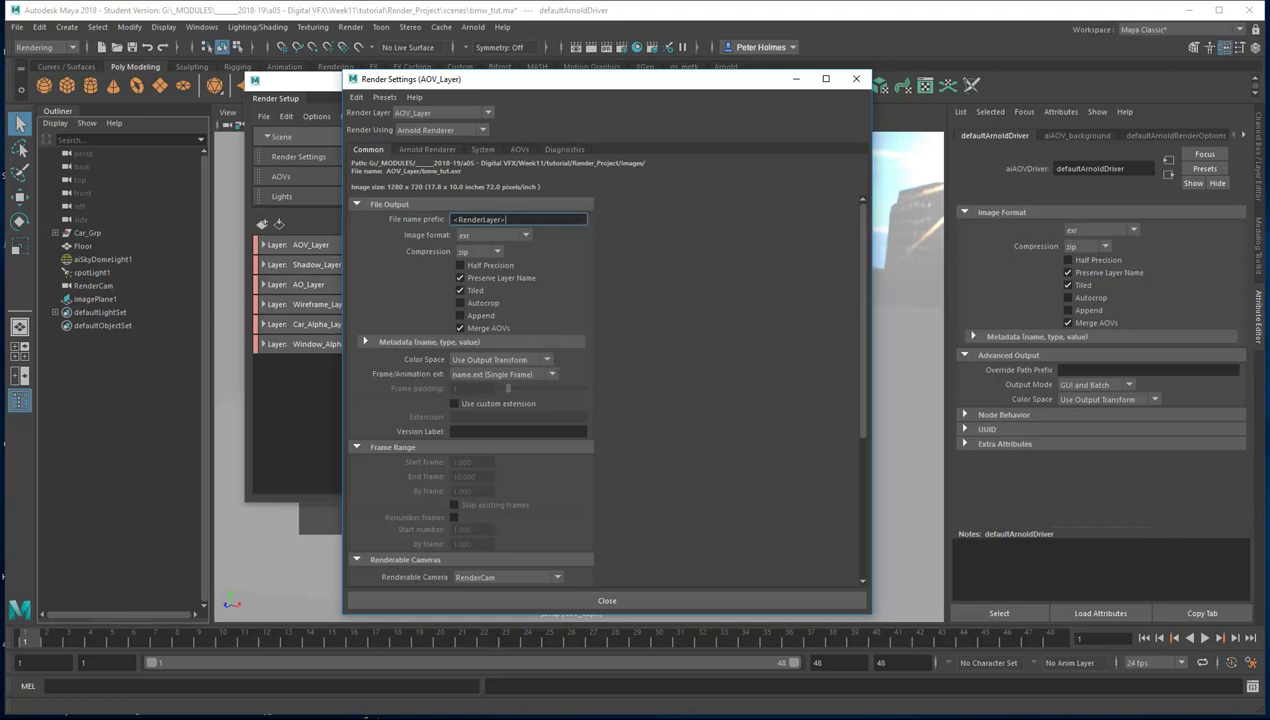
click(366, 715)
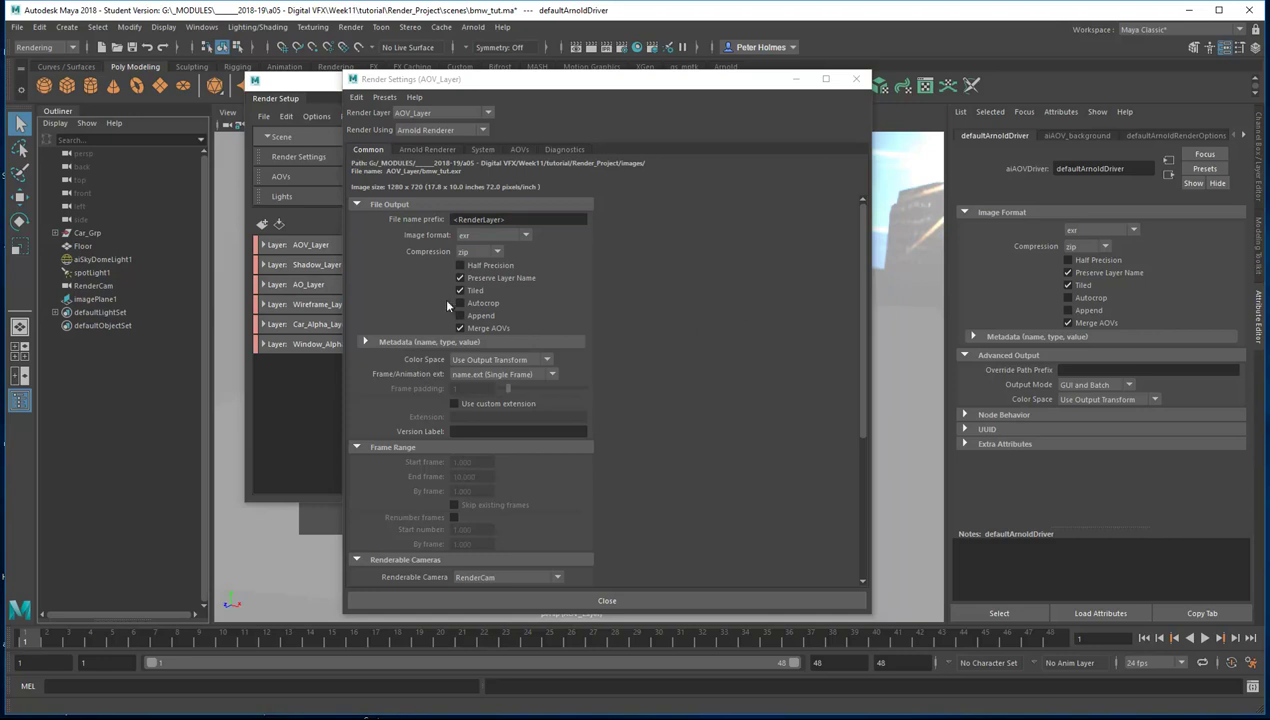
Set the Arnold Renderer's Camera (AA) sampling to 6
click(437, 150)
click(459, 221)
double_click(459, 221)
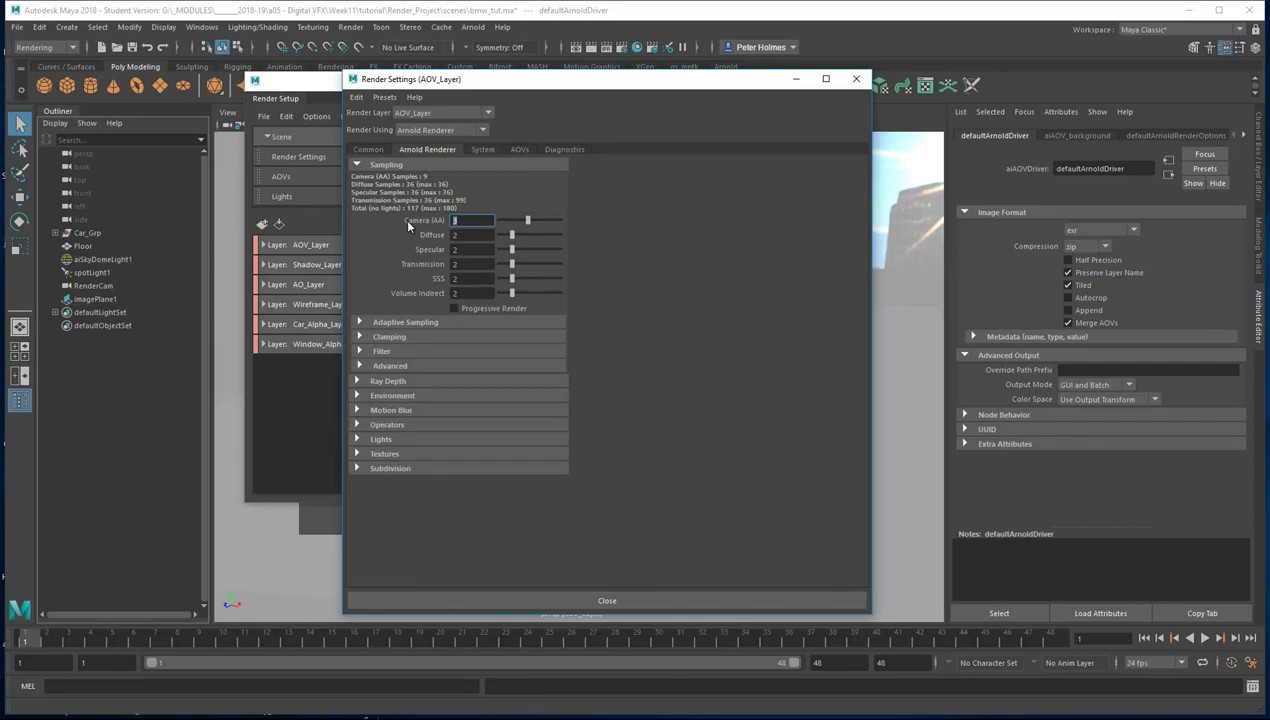
text(6)
key(Tab)
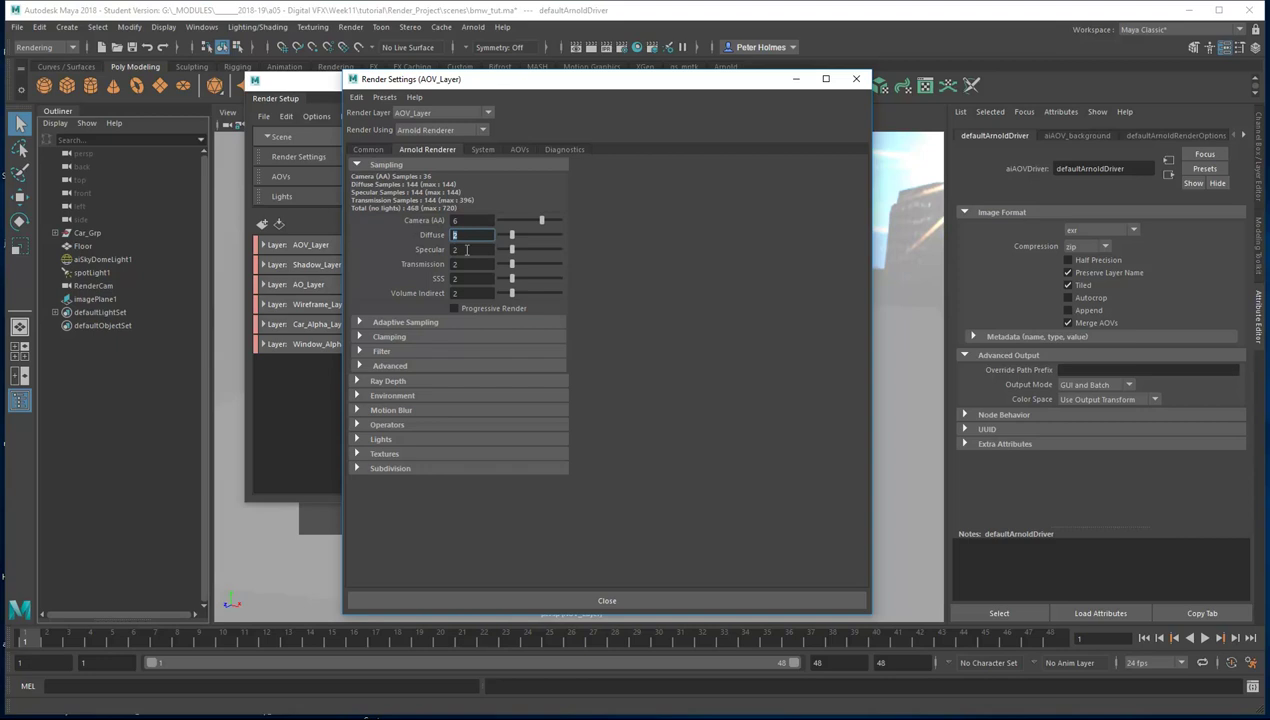
Set the Diffuse, Specular, Transmission and SSS samples to 4 and Volume Indirect to 0, and close the render settings
text(4)
key(Tab)
text(4)
key(Tab)
text(4)
key(Tab)
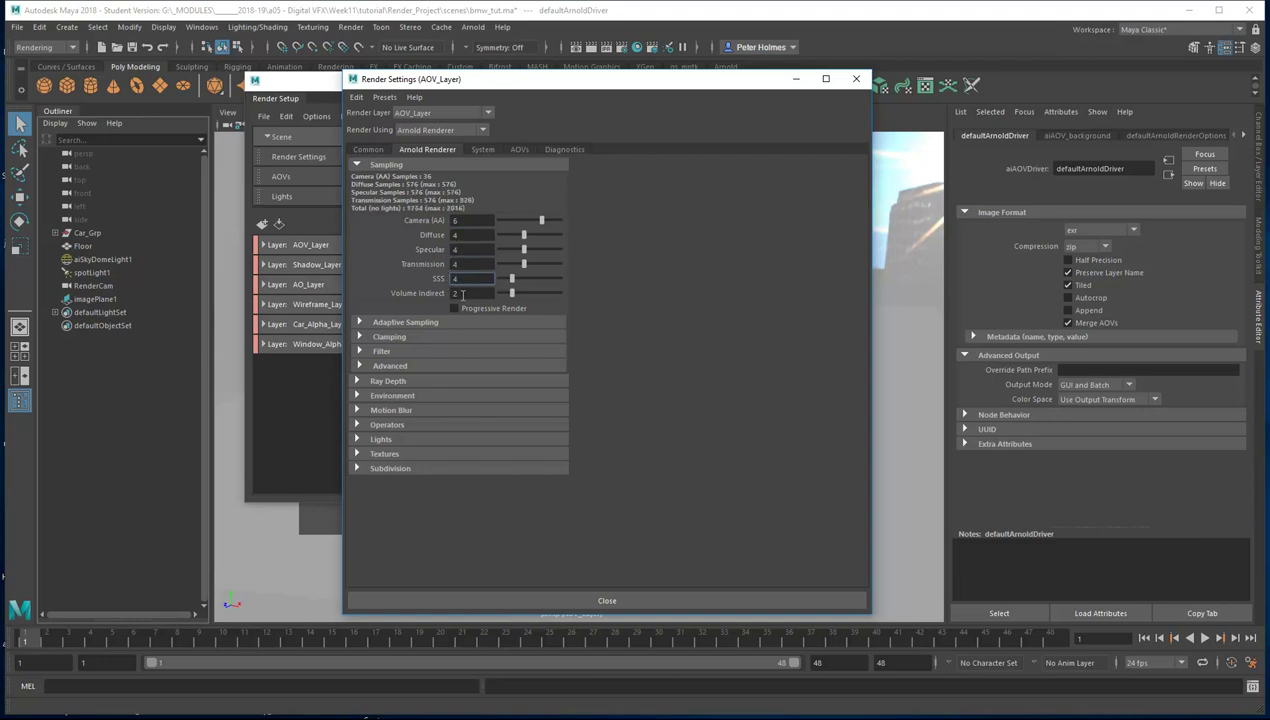
key(Tab)
text(0)
key(Return)
click(474, 293)
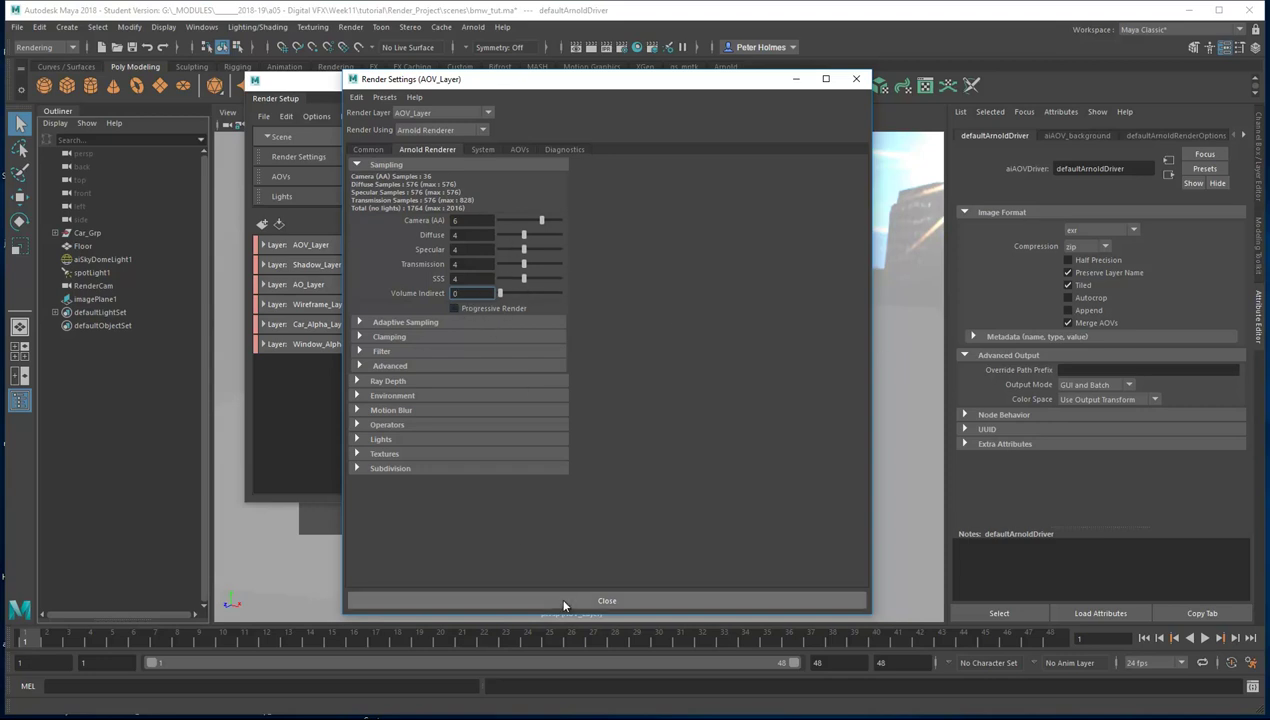
click(515, 600)
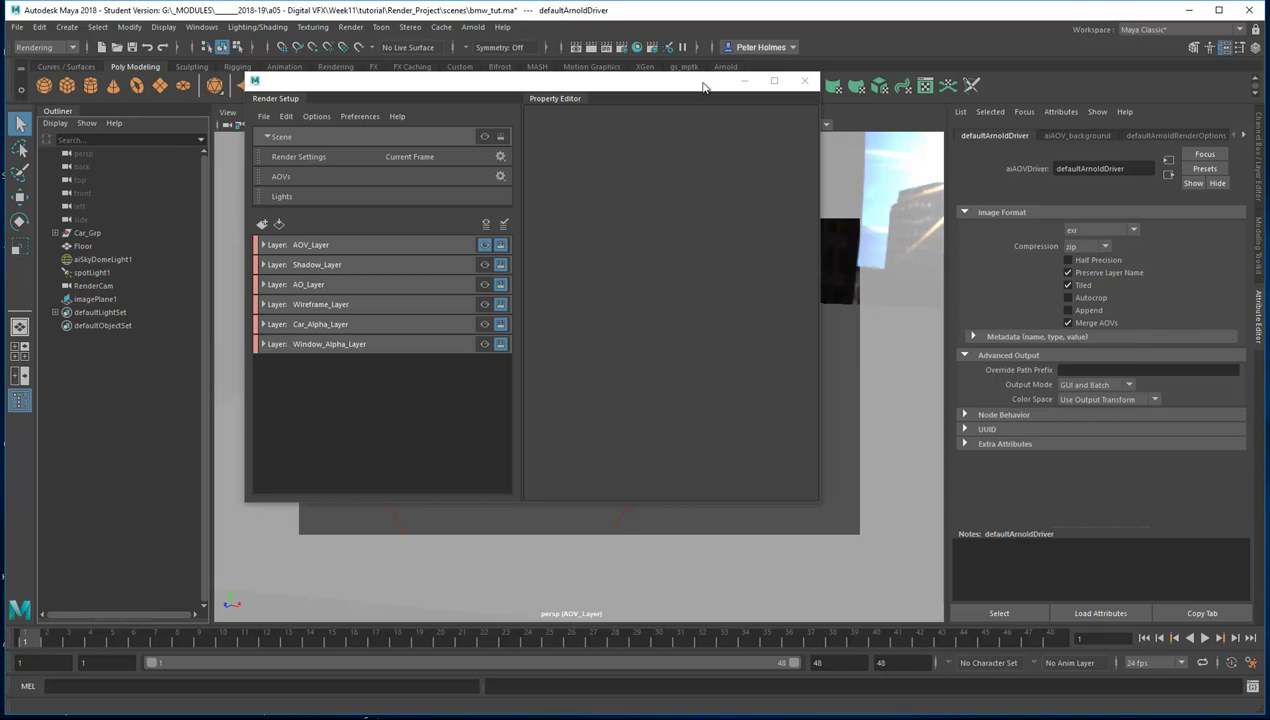
Detach Render Setup from the Property Editor as its own floating window, make AOV_Layer the visible layer and close Render Setup
drag(684, 84, 797, 176)
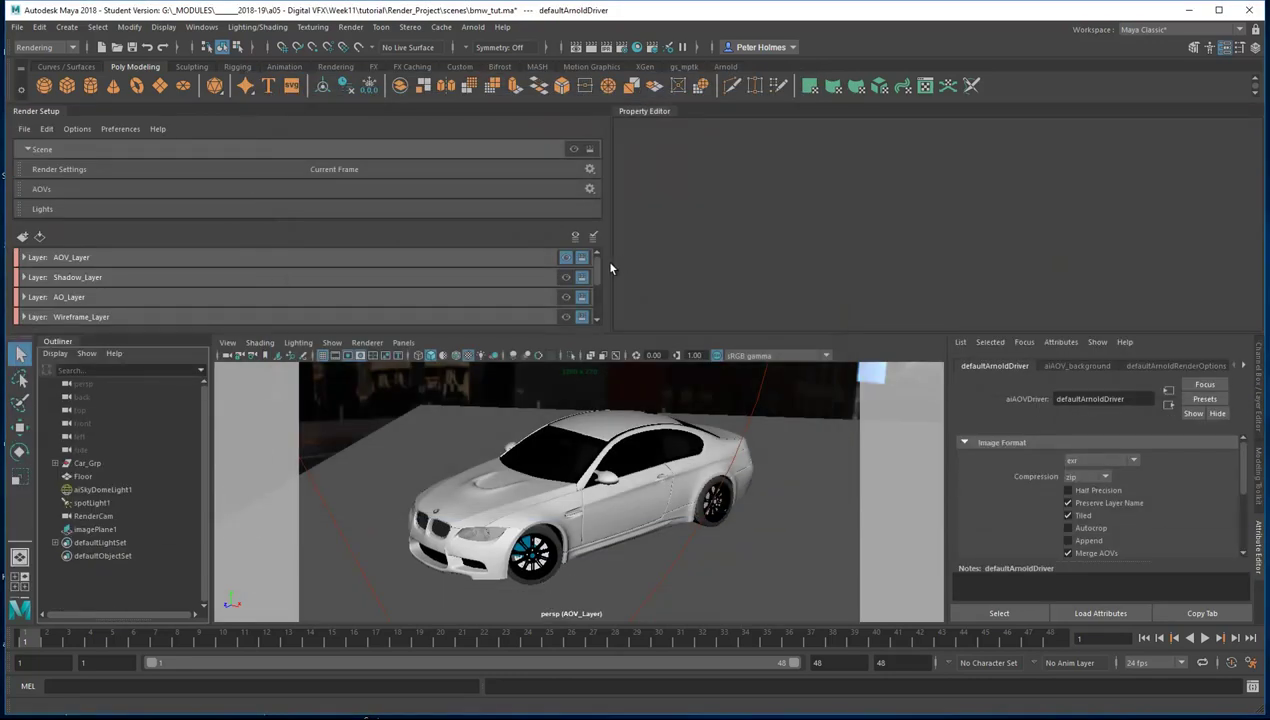
drag(40, 111, 560, 148)
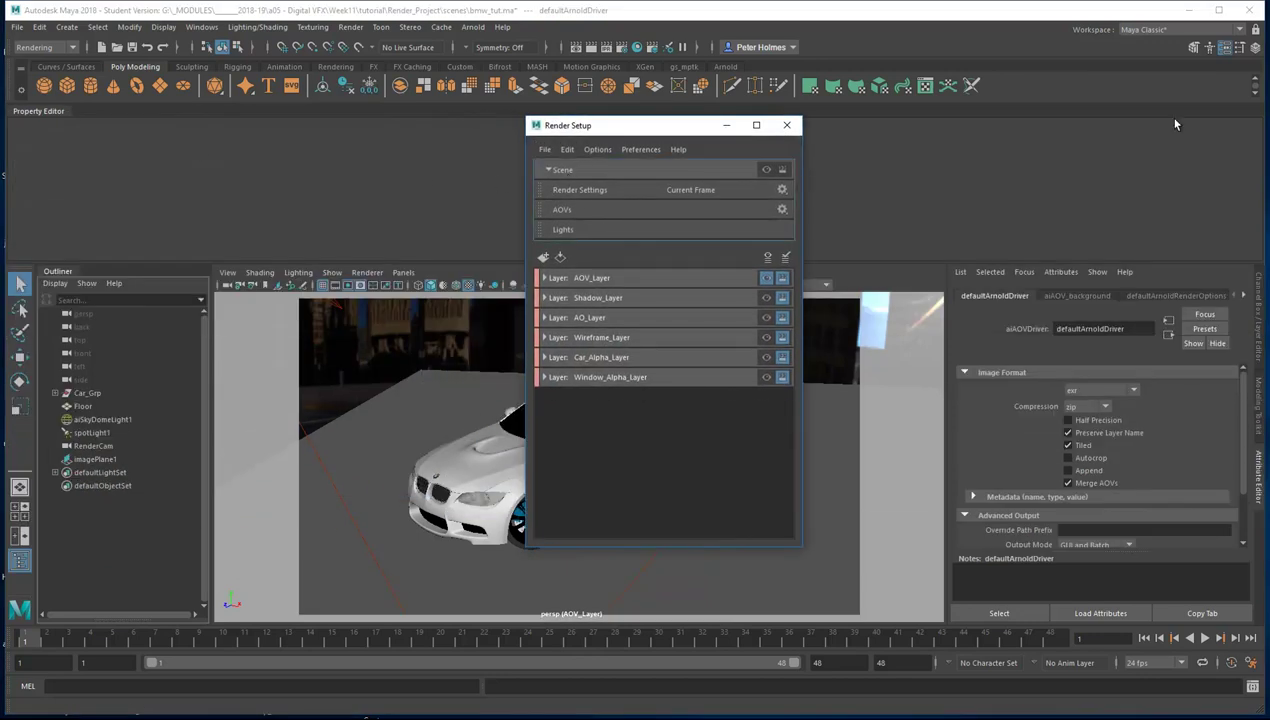
drag(675, 135, 855, 97)
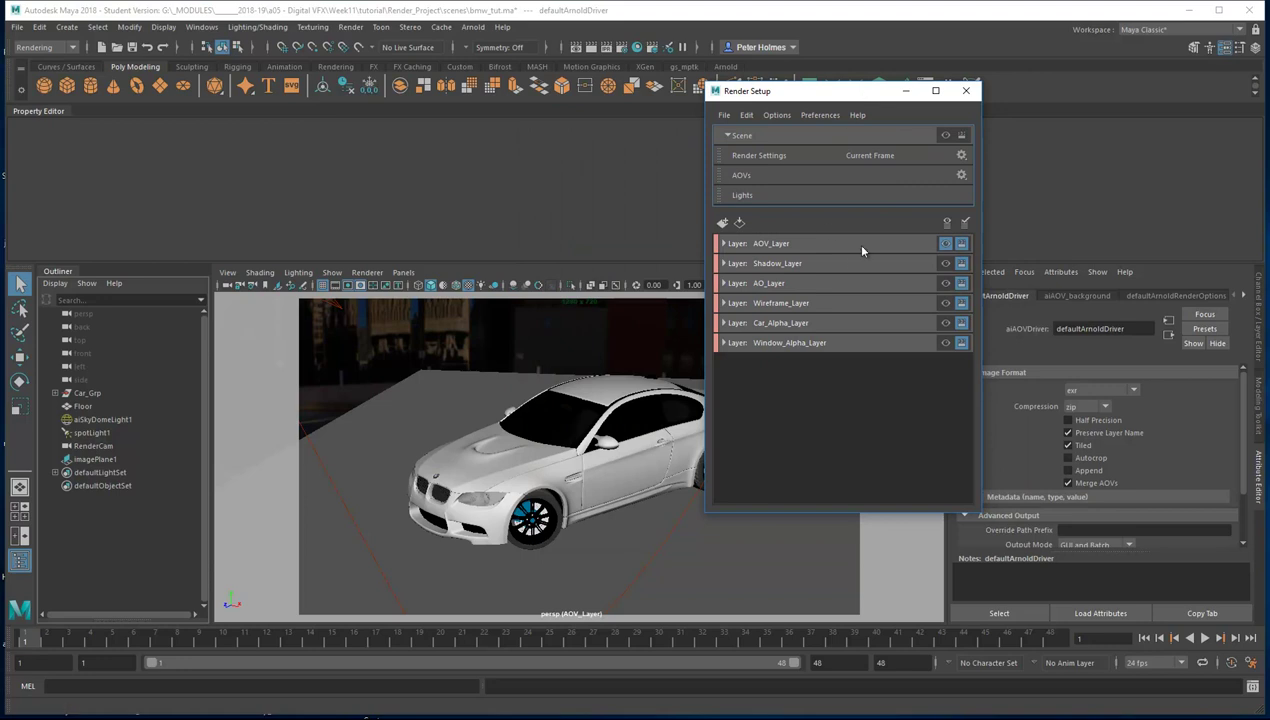
click(945, 244)
click(967, 92)
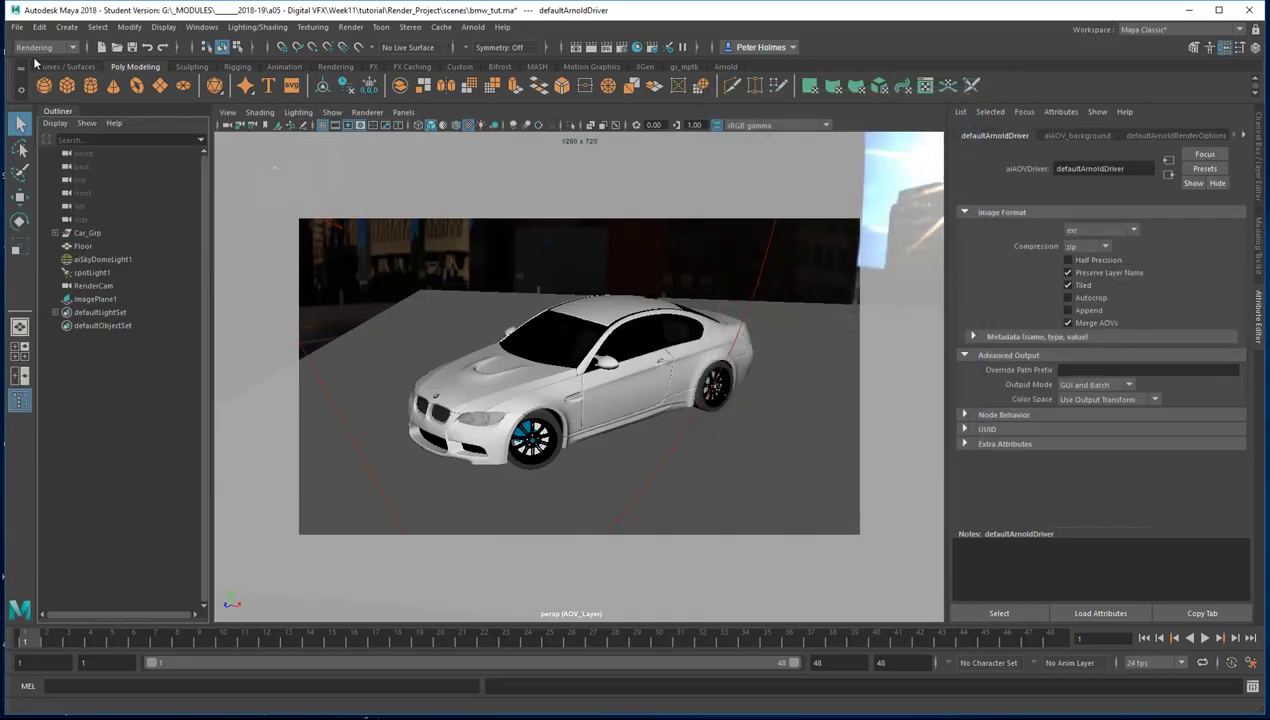
Open the Render Sequence options and set the current camera to RenderCam with All Render-Enabled Layers enabled
click(41, 49)
click(33, 115)
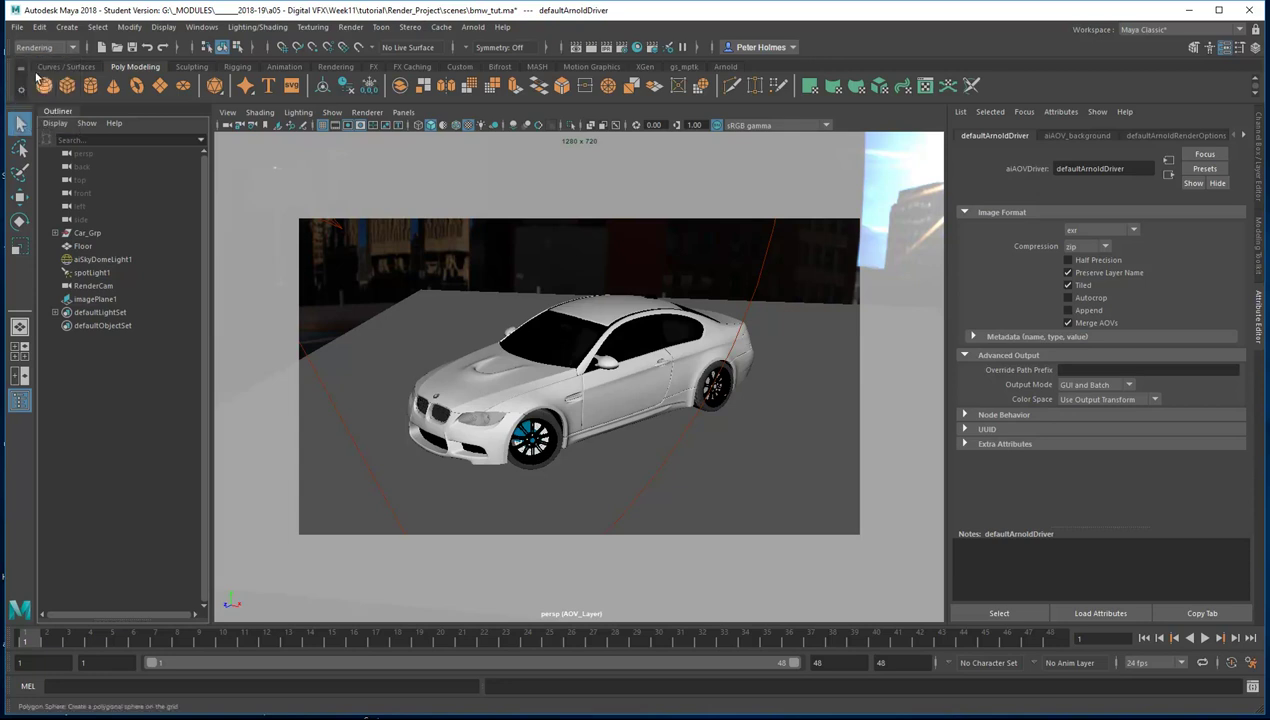
click(351, 27)
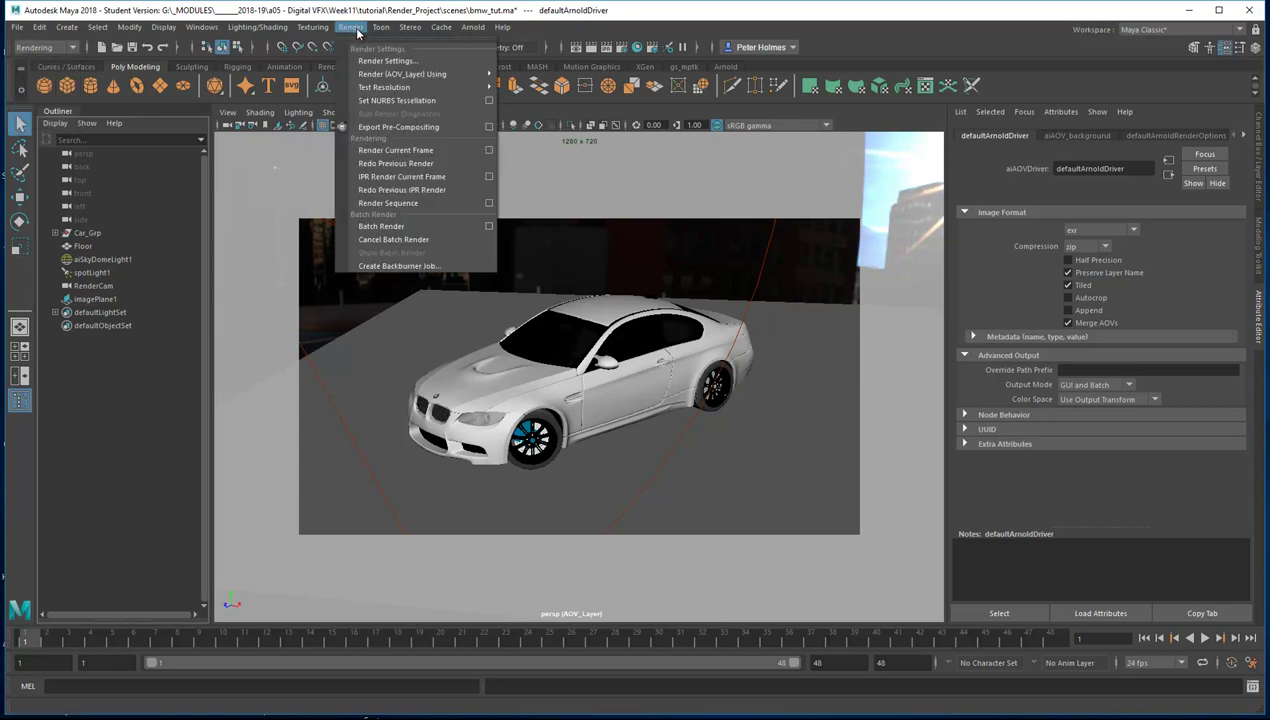
click(490, 205)
click(553, 145)
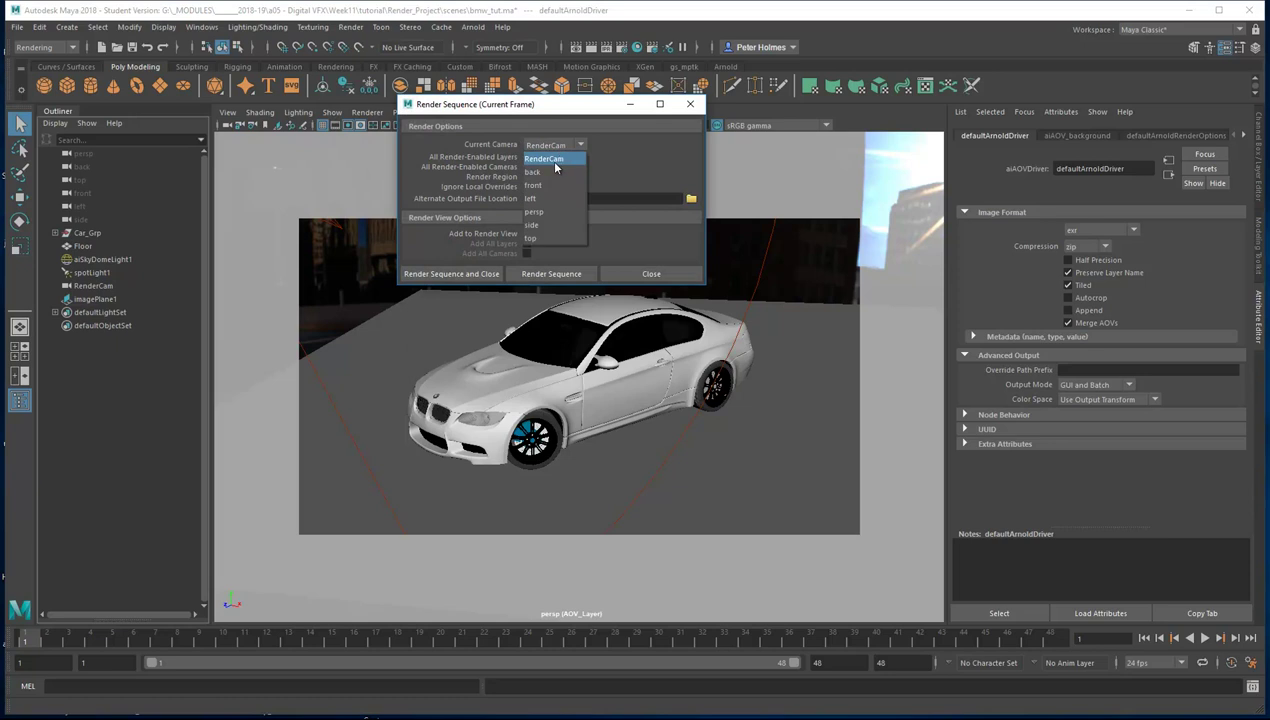
click(537, 213)
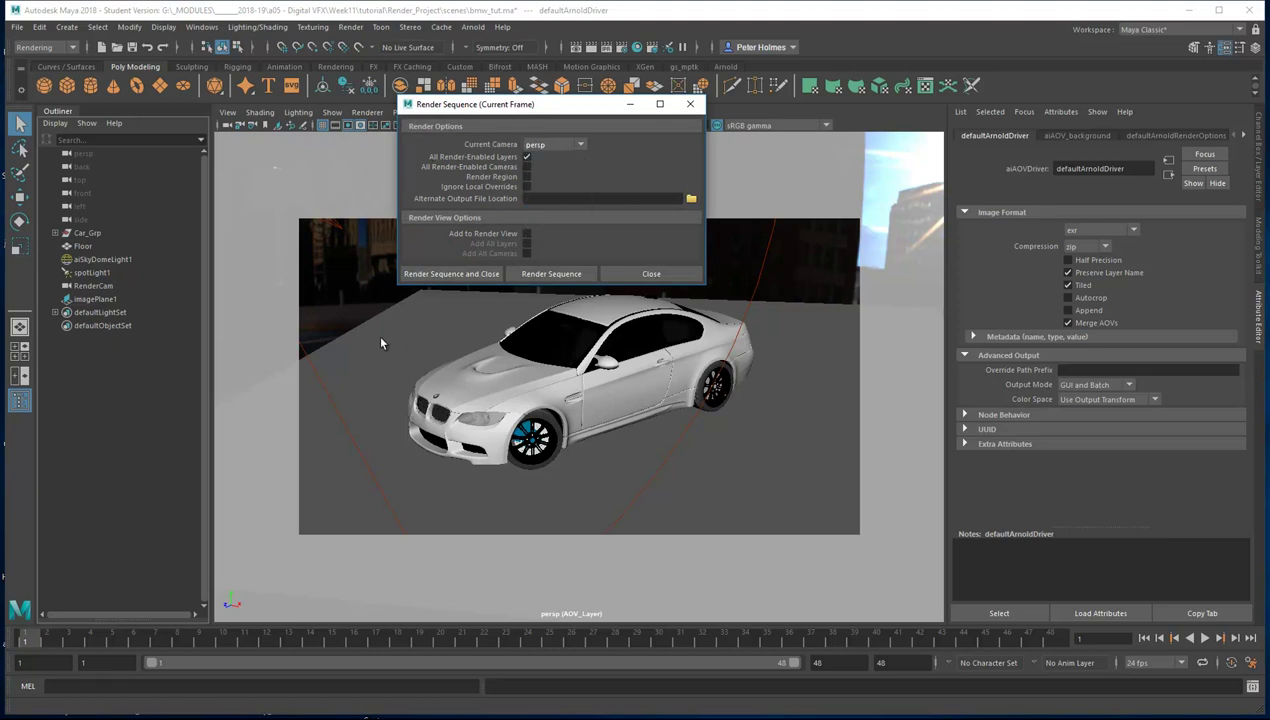
click(556, 146)
click(552, 157)
click(526, 158)
Check the render-enabled layers in Render Setup, close it and render the sequence
click(653, 52)
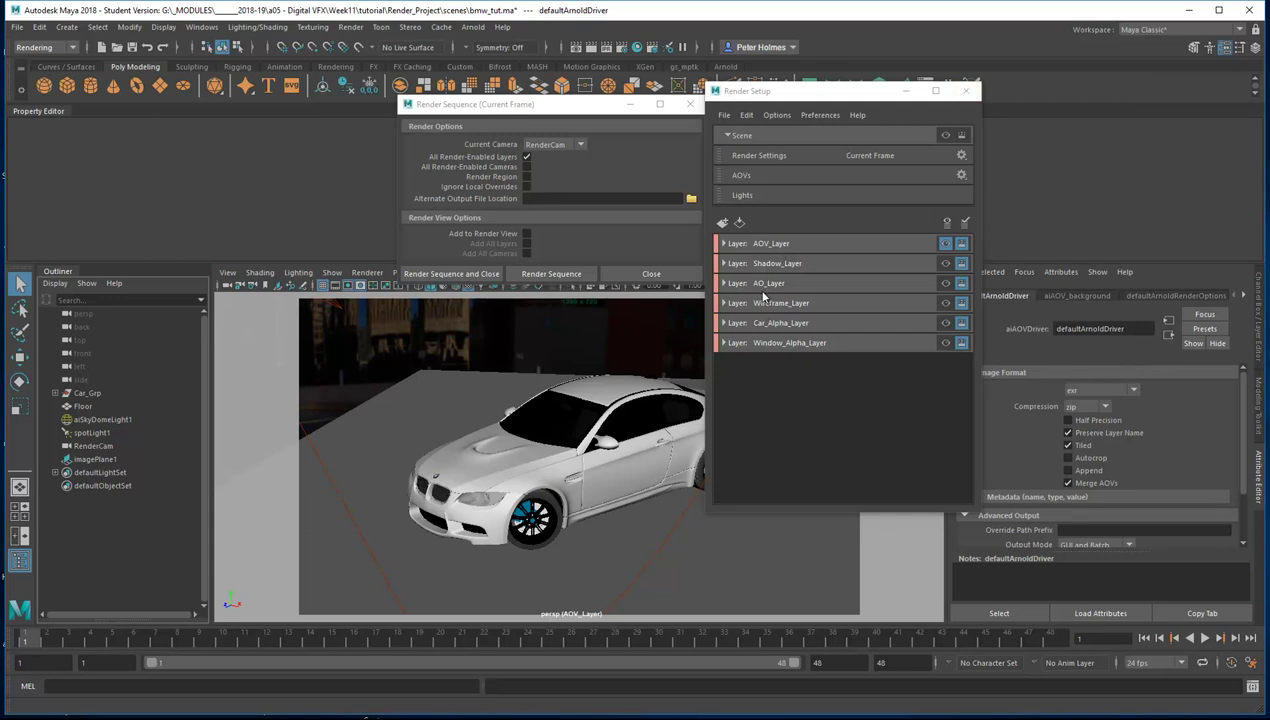
click(965, 91)
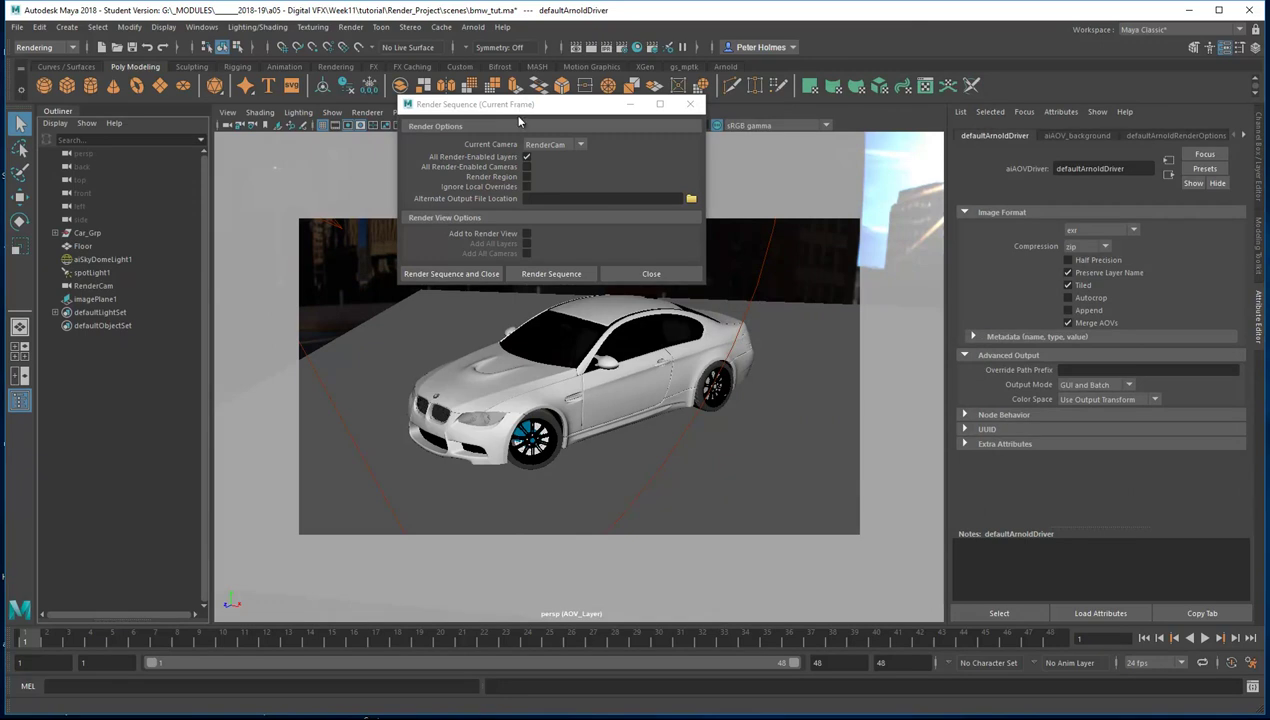
click(560, 278)
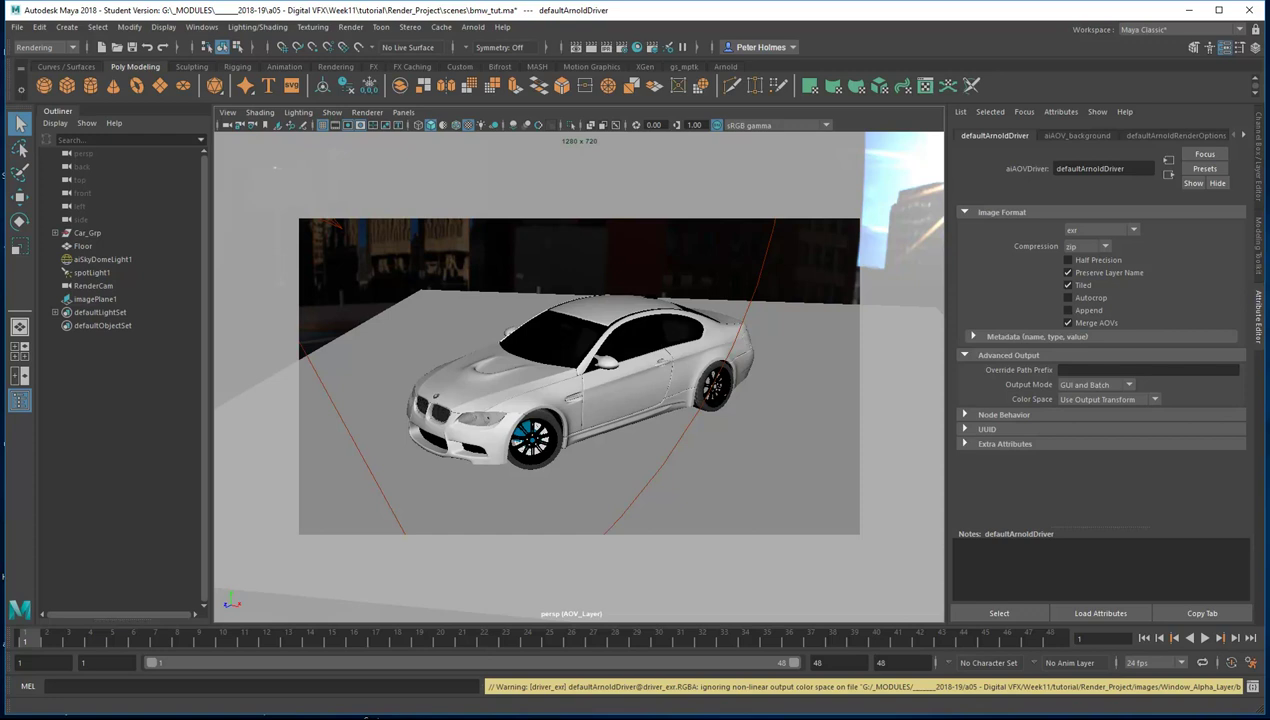
Switch to File Explorer, open Render_Project's images folder, select all its EXR files and move the window out of the way
key(alt+Tab)
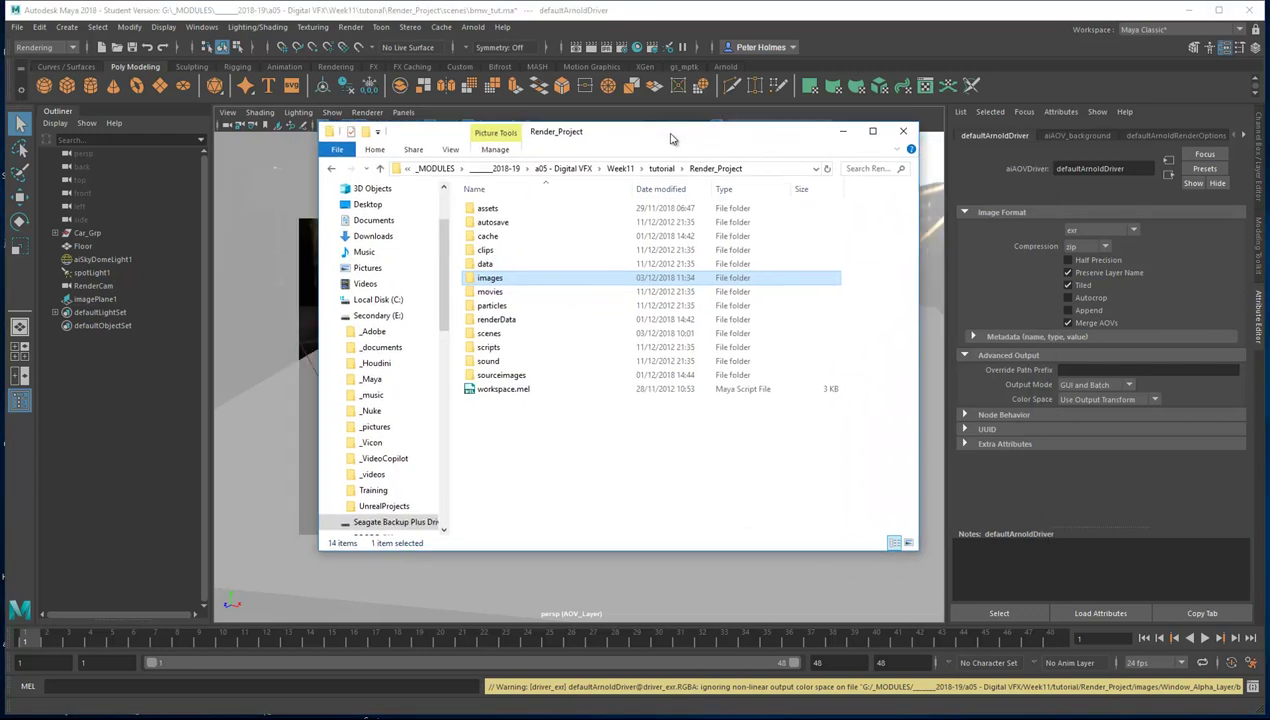
double_click(477, 277)
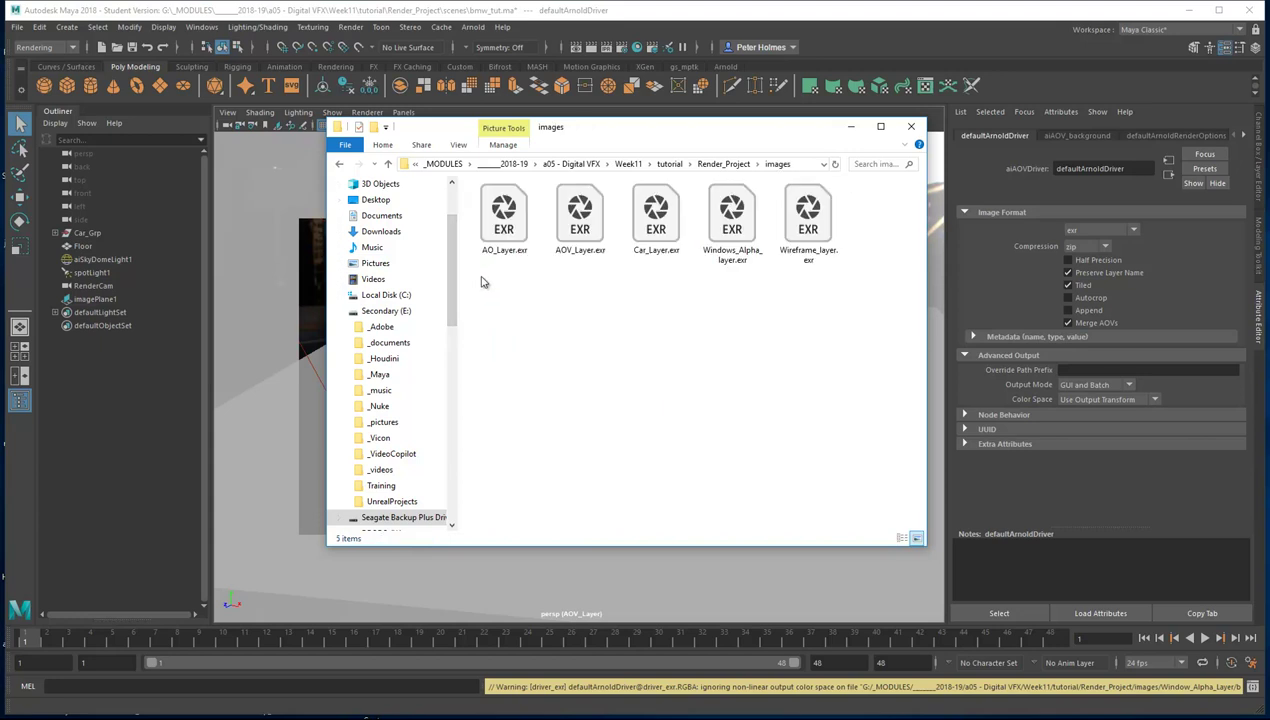
drag(882, 296, 478, 193)
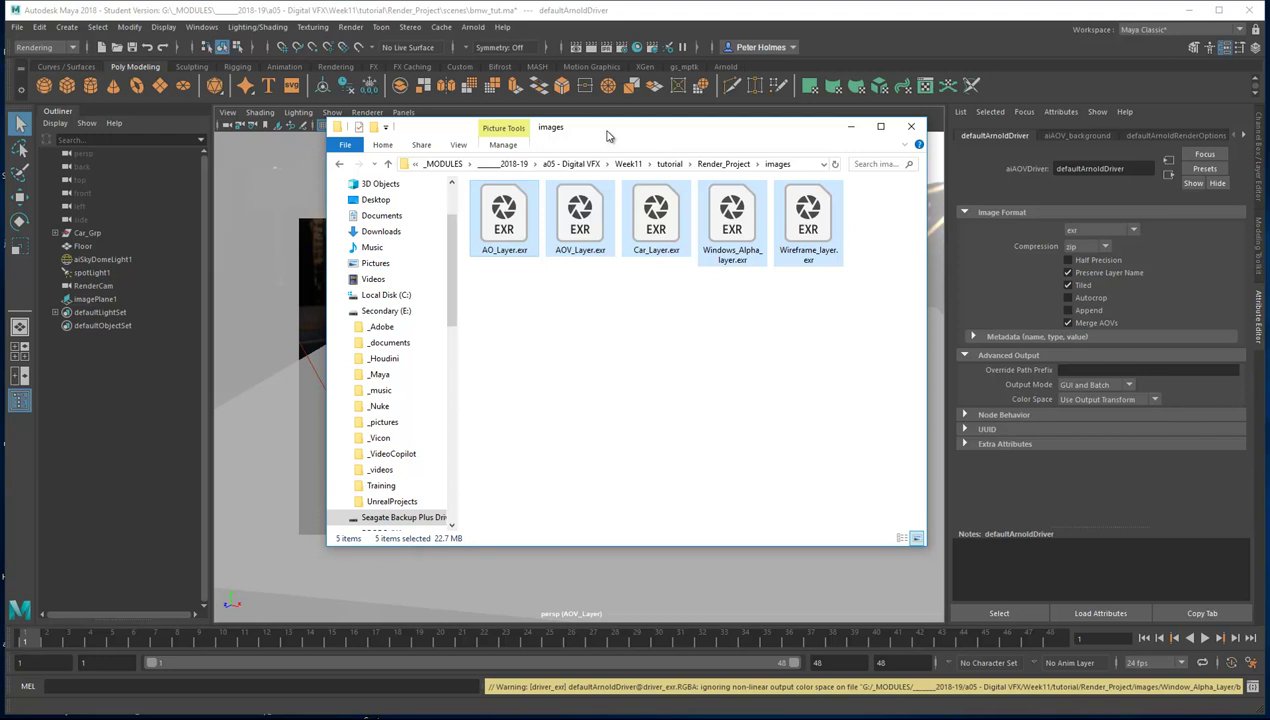
drag(607, 136, 1269, 150)
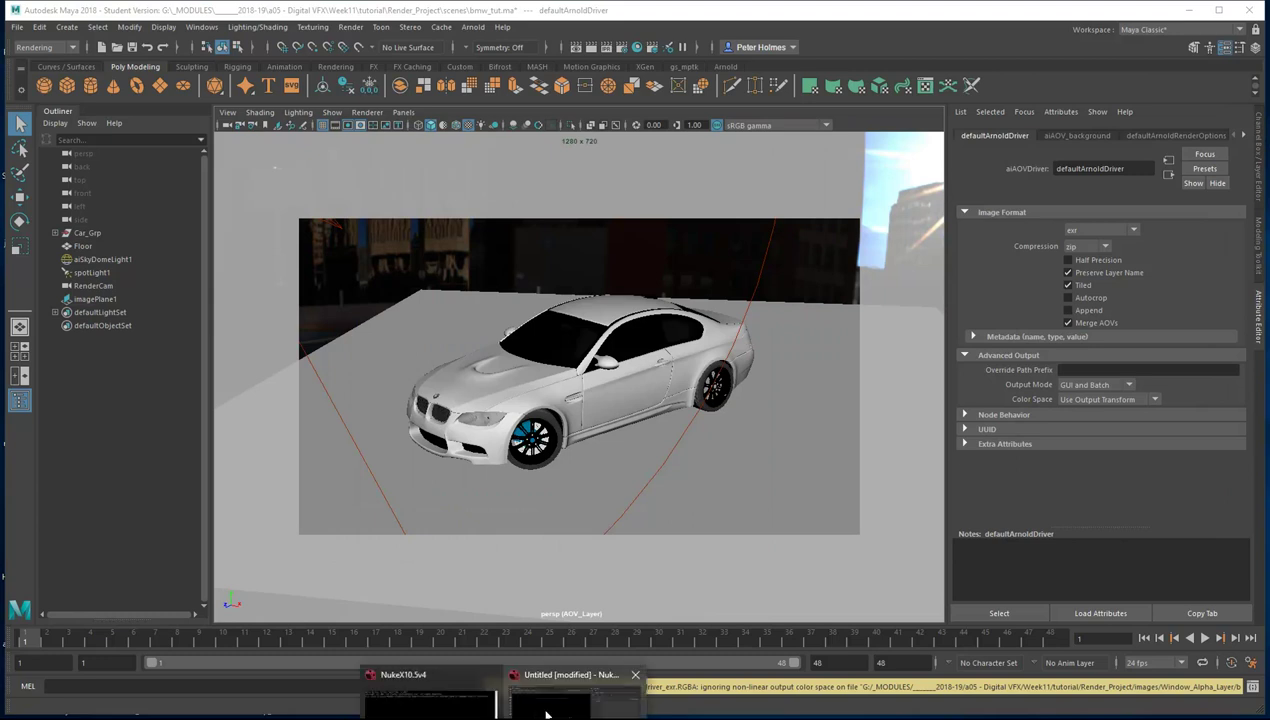
Switch to Nuke, bring in the rendered EXR files, spread their Read nodes in a row and view AOV_Layer.exr through Viewer1
click(546, 708)
drag(606, 30, 675, 28)
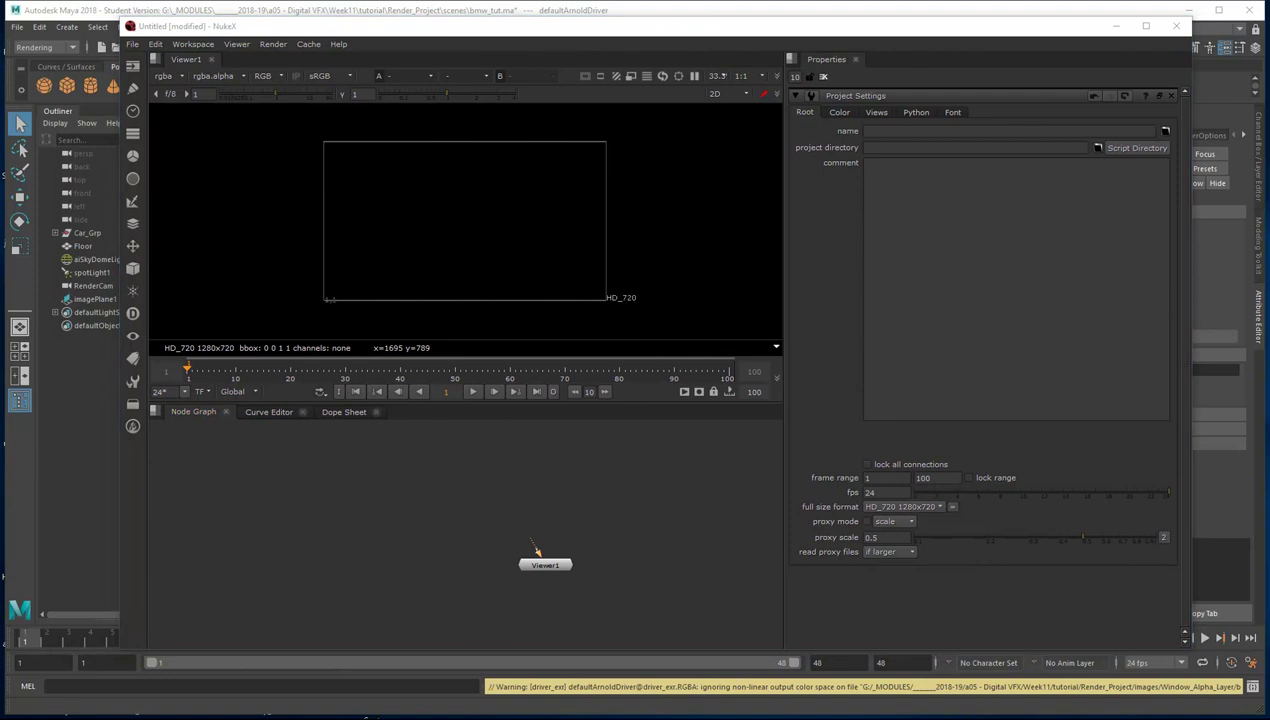
drag(525, 520, 543, 477)
drag(462, 516, 345, 485)
drag(432, 478, 708, 473)
drag(521, 549, 370, 483)
drag(528, 565, 351, 557)
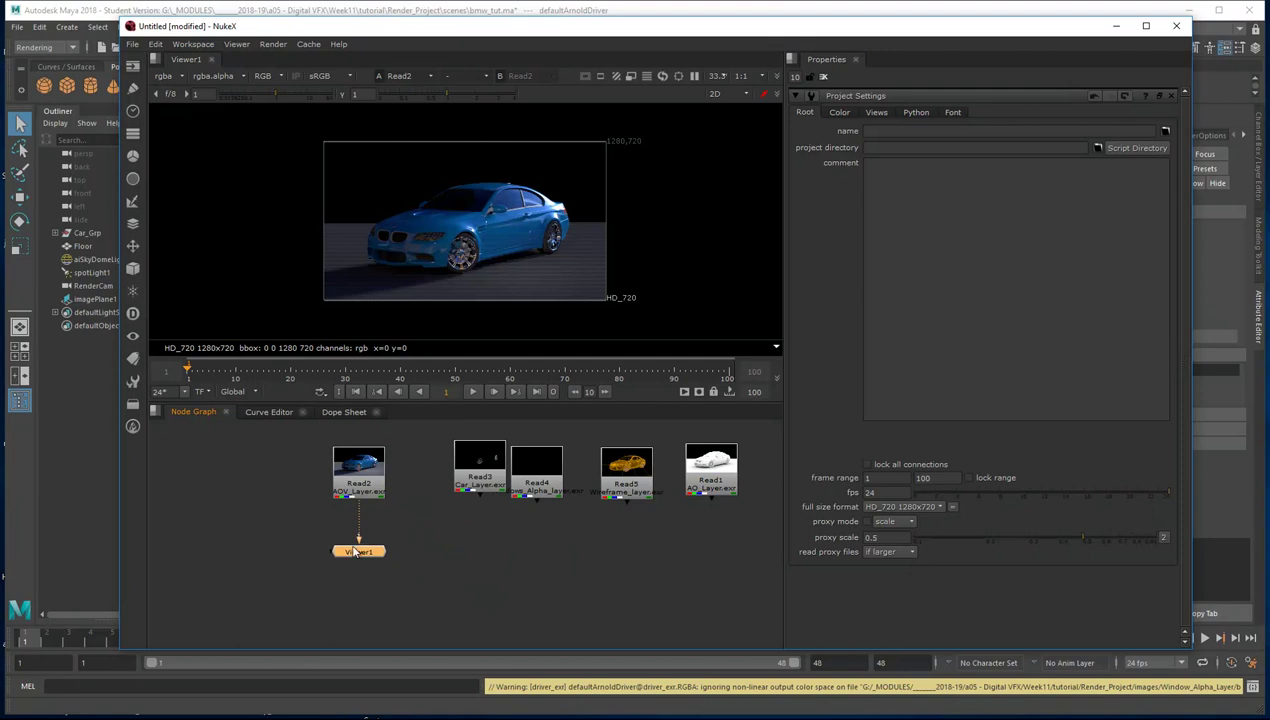
Show the alpha layer of AOV_Layer.exr in the viewer
scroll(394, 240, up, 2)
scroll(394, 240, down, 1)
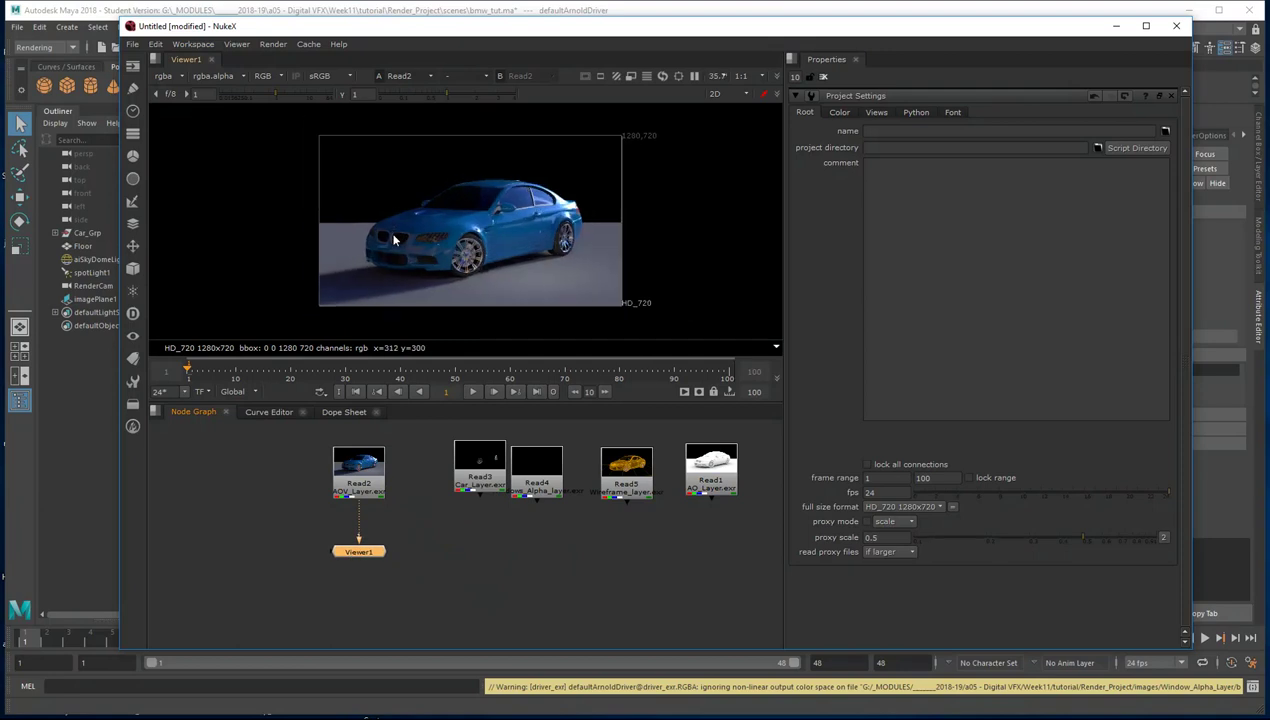
click(170, 76)
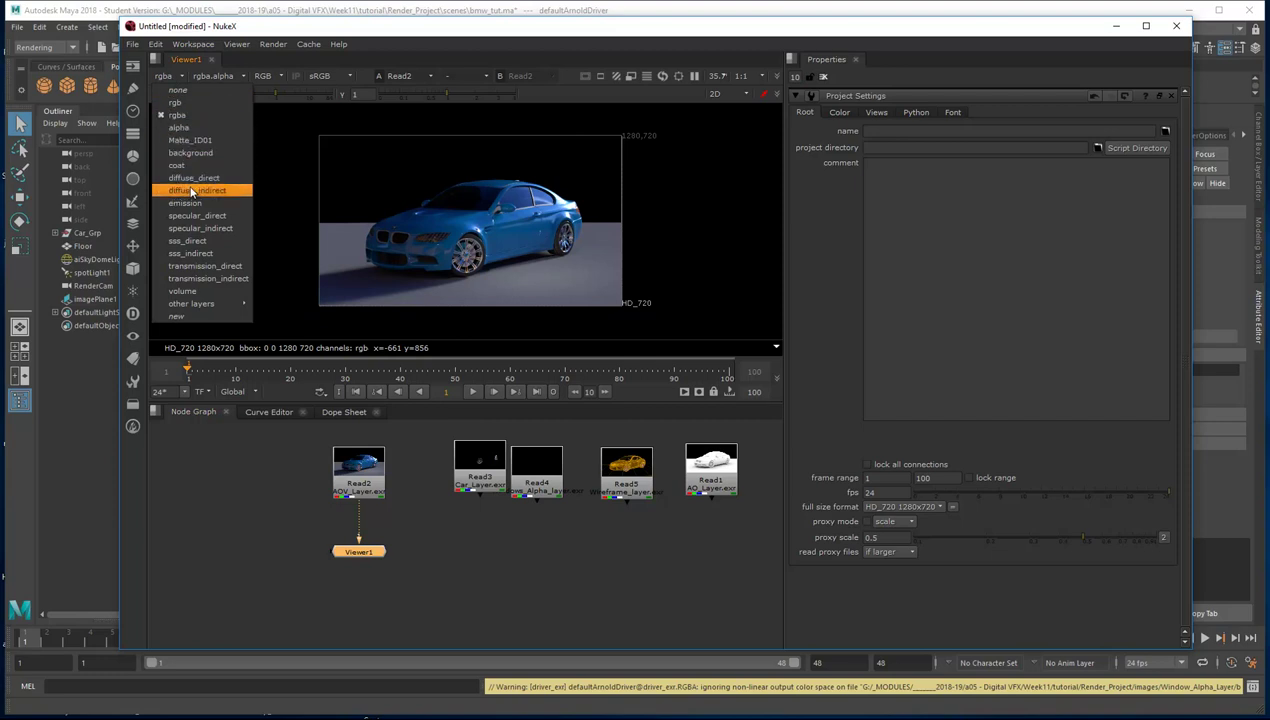
click(180, 128)
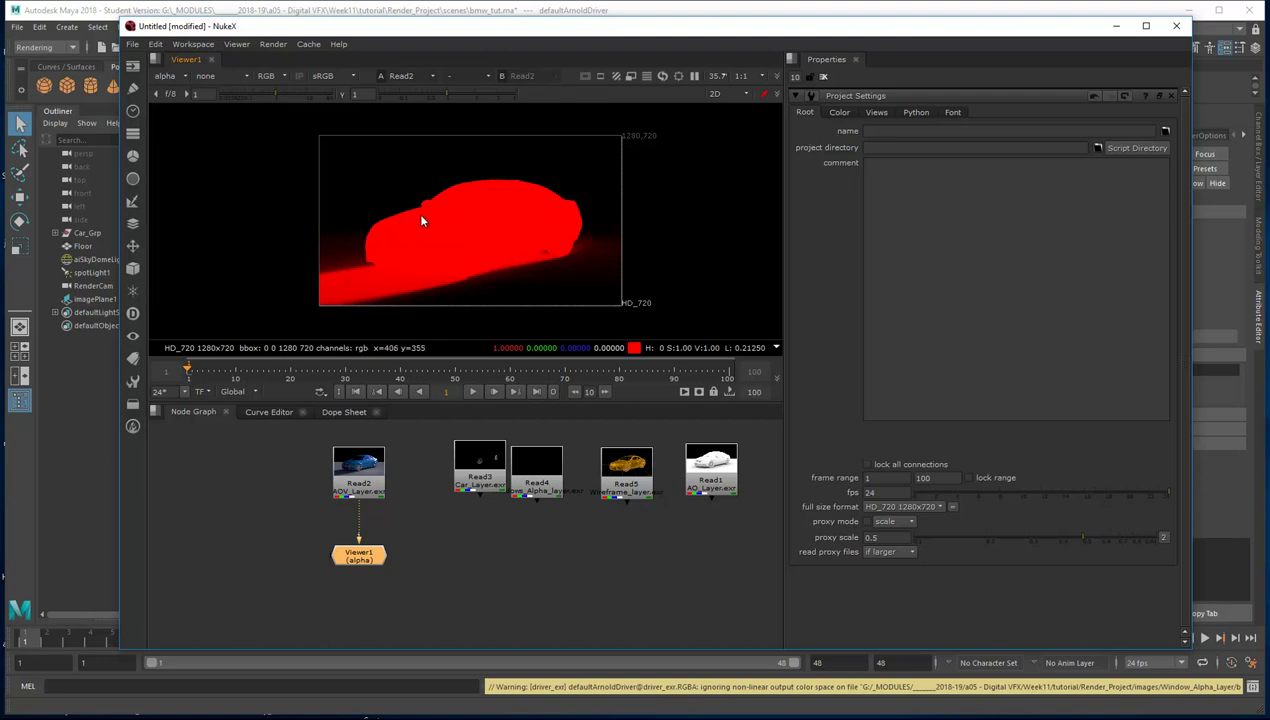
Show the Matte_ID01 layer and check its red, green and blue channels one by one, returning to RGB
click(168, 77)
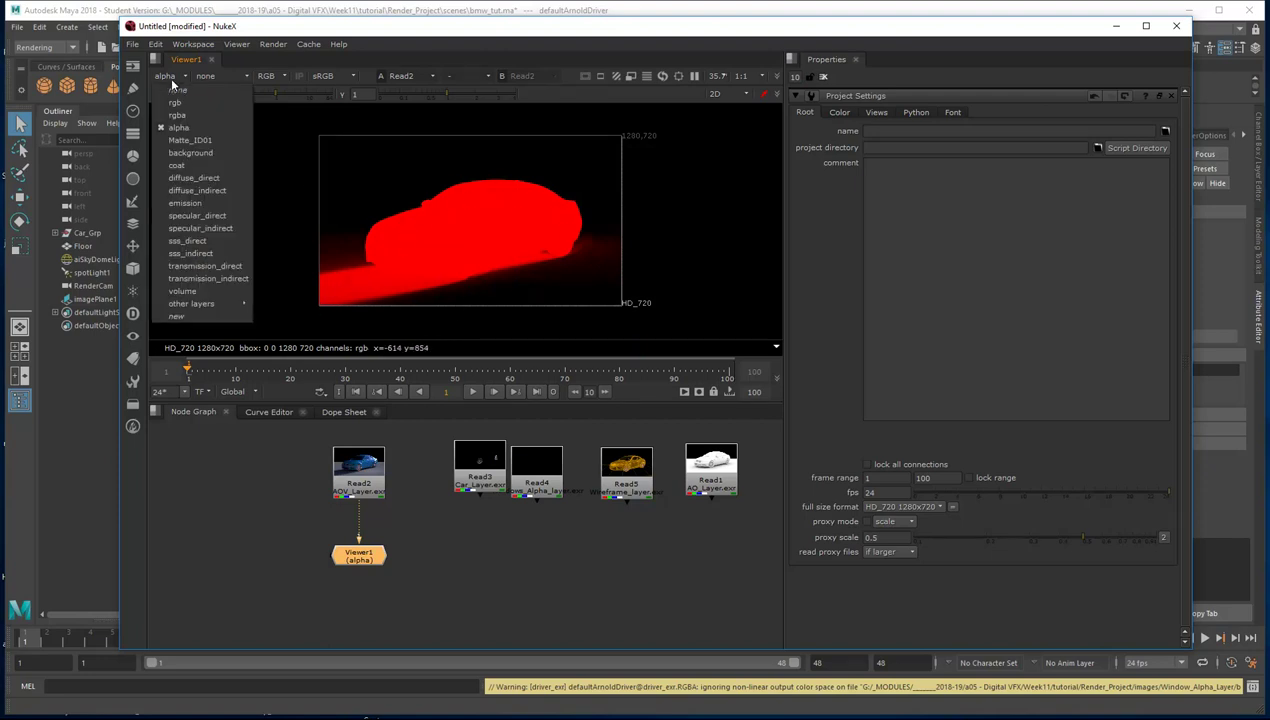
click(175, 140)
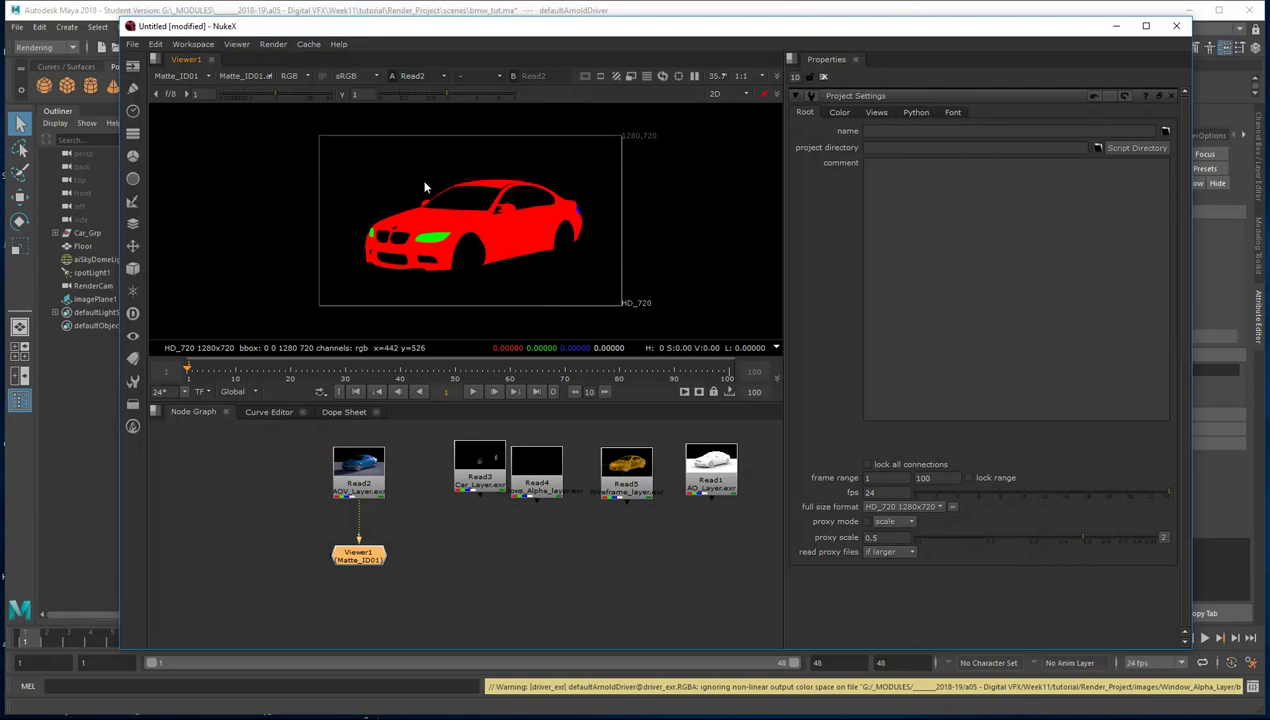
key(r)
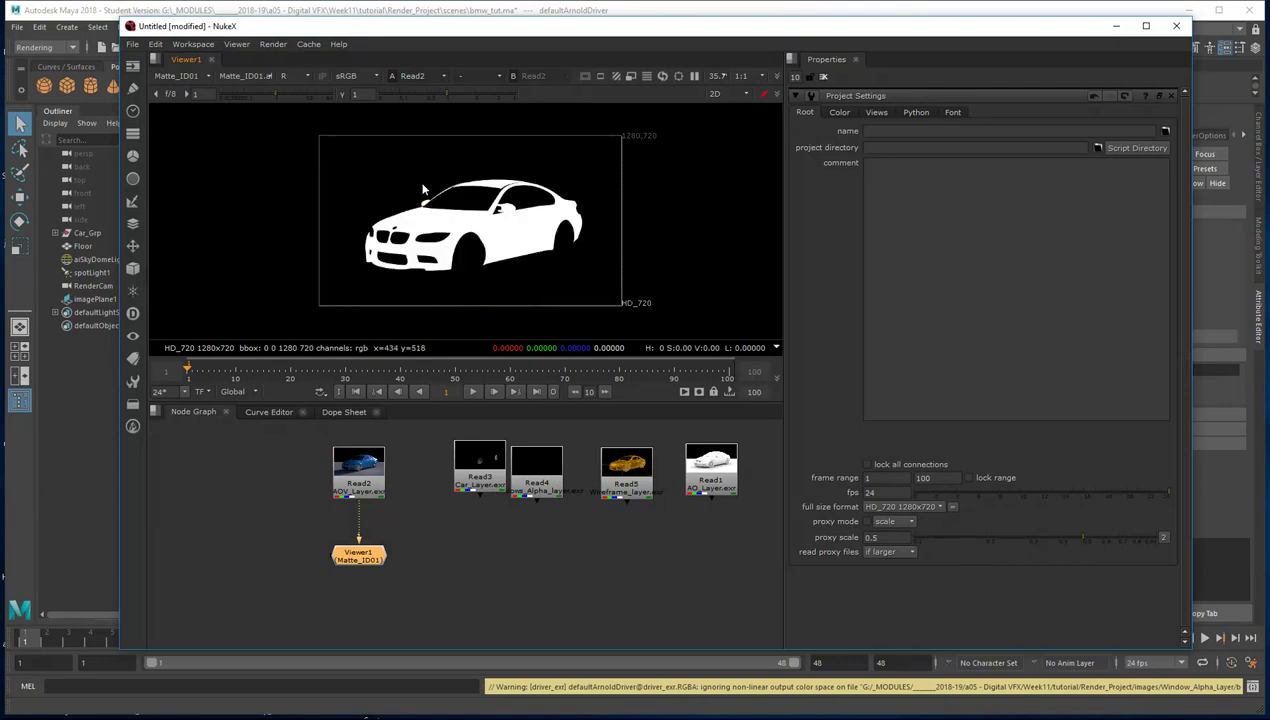
key(g)
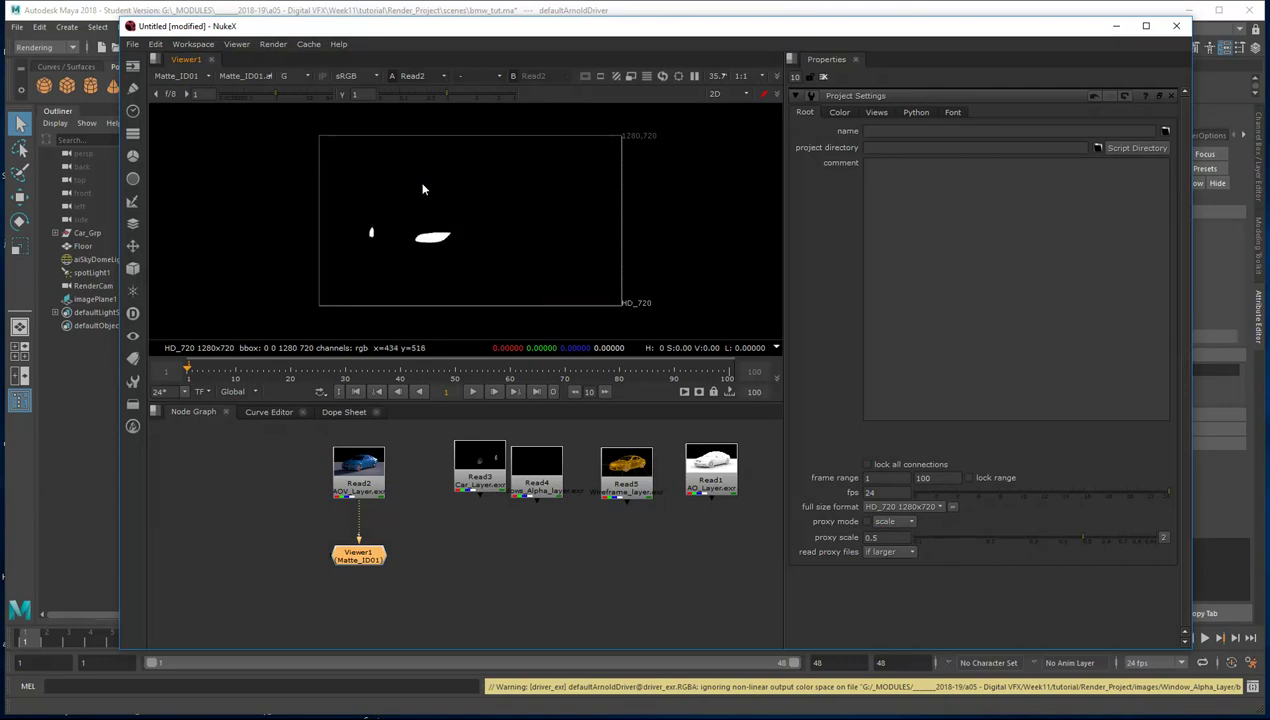
key(b)
key(b)
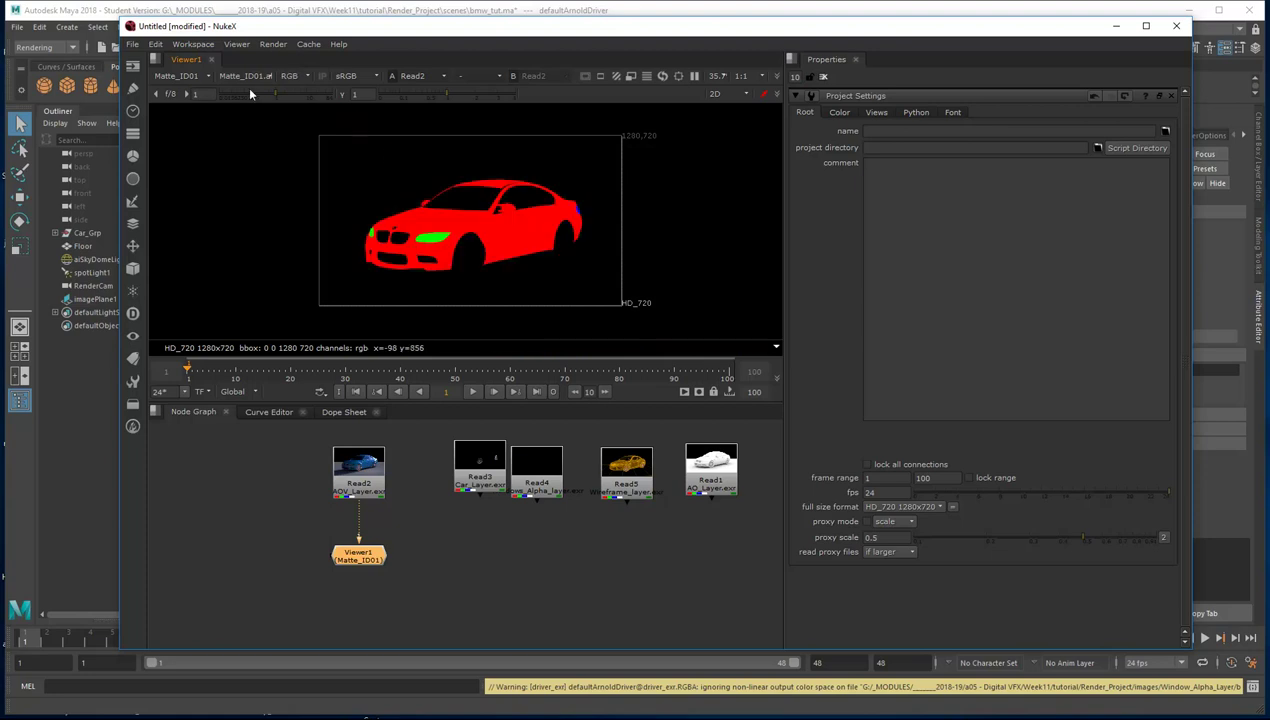
View the background layer of AOV_Layer.exr, and view the coat layer, checking the coat's individual channels
click(189, 79)
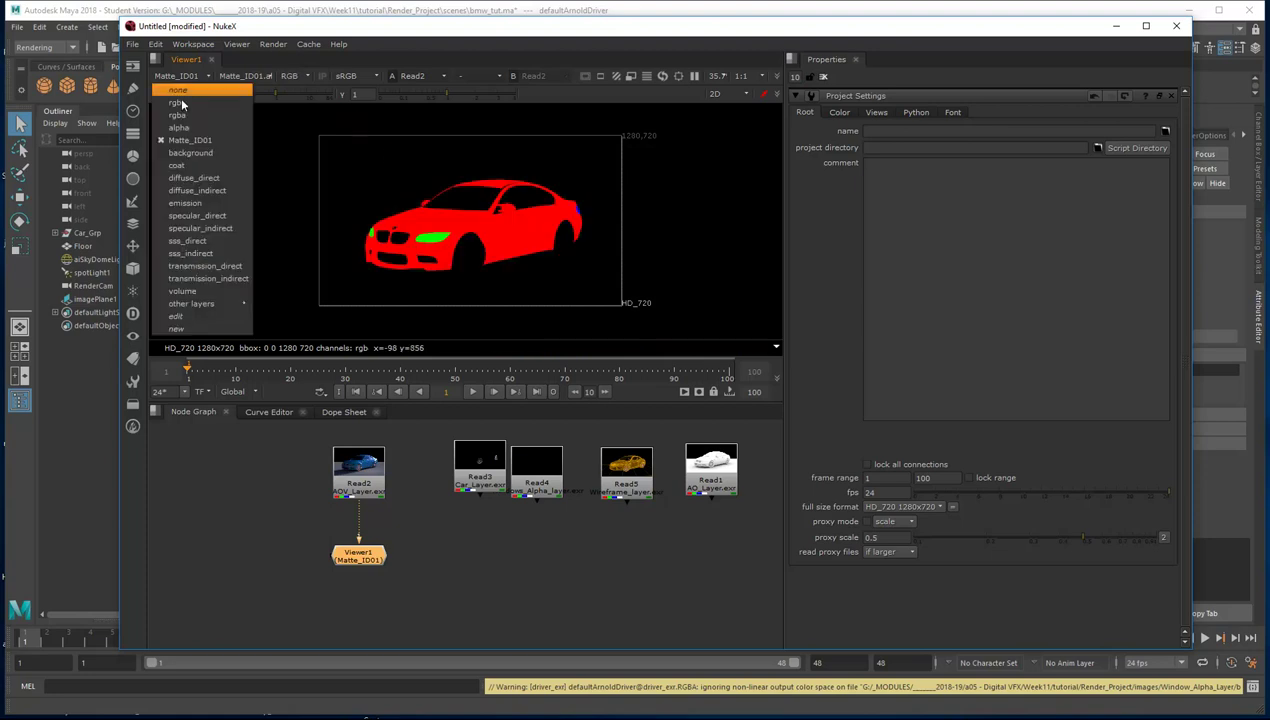
click(185, 151)
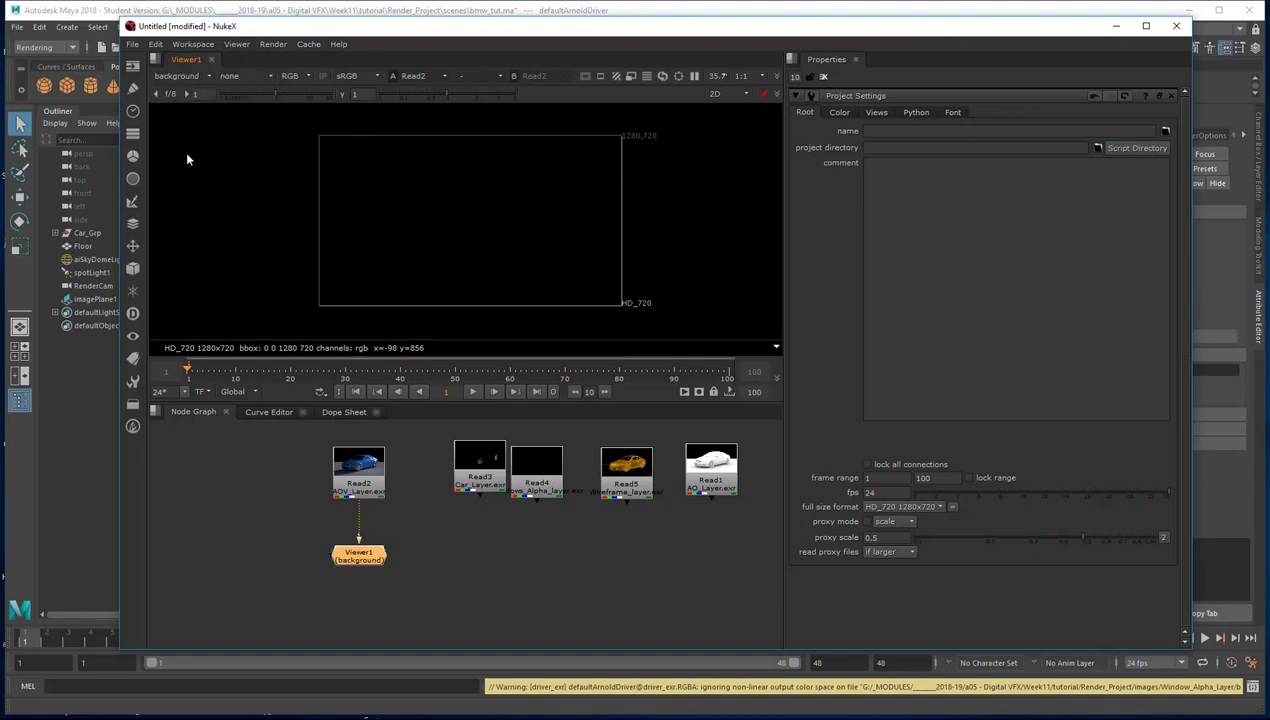
click(184, 78)
click(174, 166)
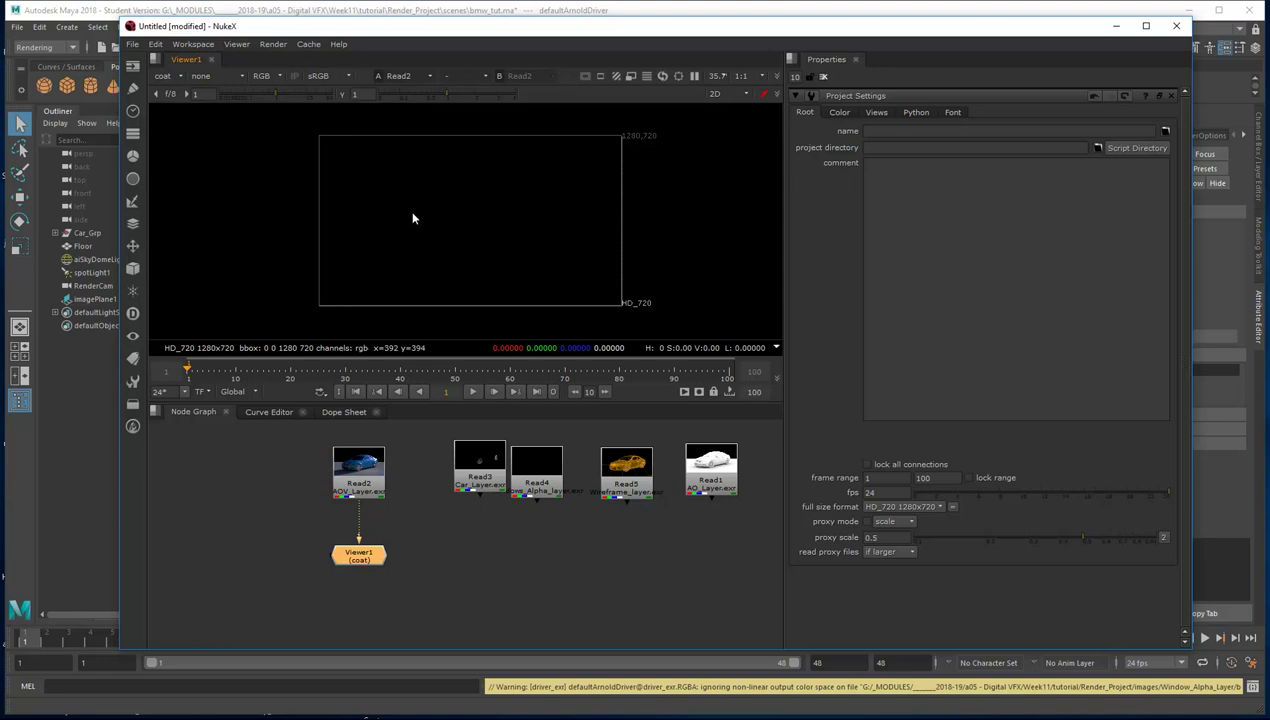
key(r)
key(b)
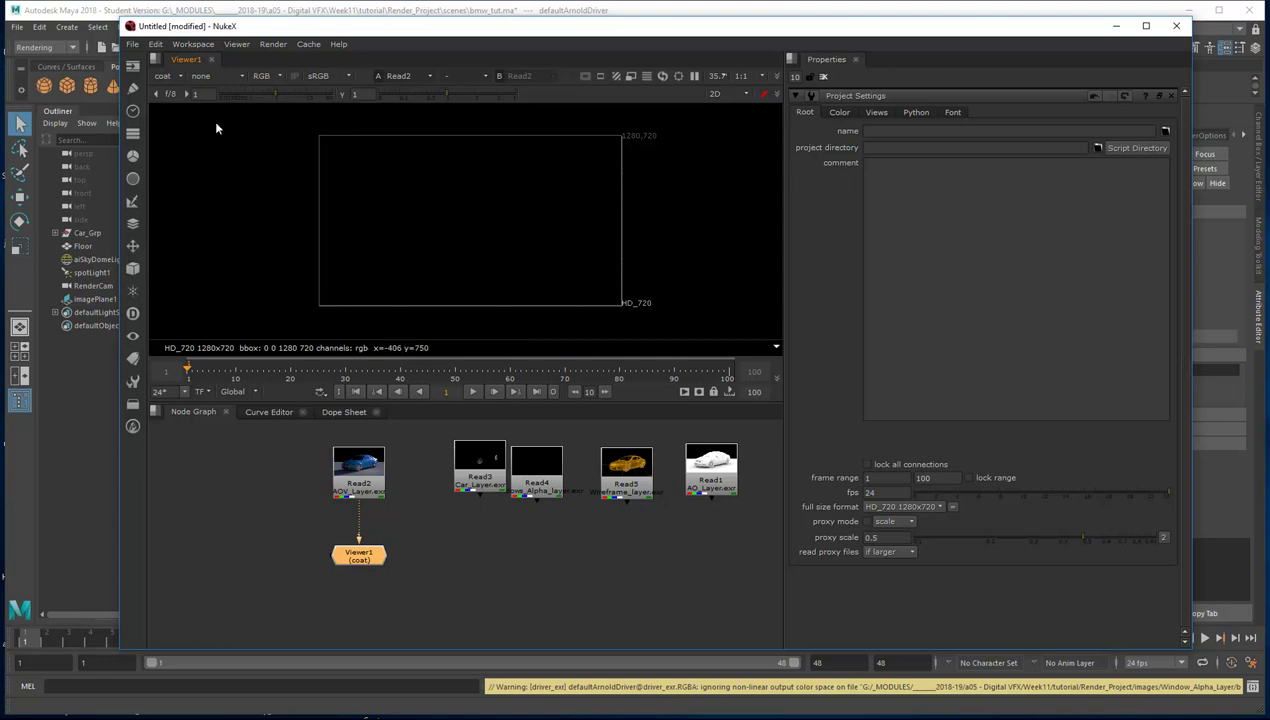
View the diffuse_direct and diffuse_indirect layers of AOV_Layer.exr in turn
click(167, 78)
click(181, 178)
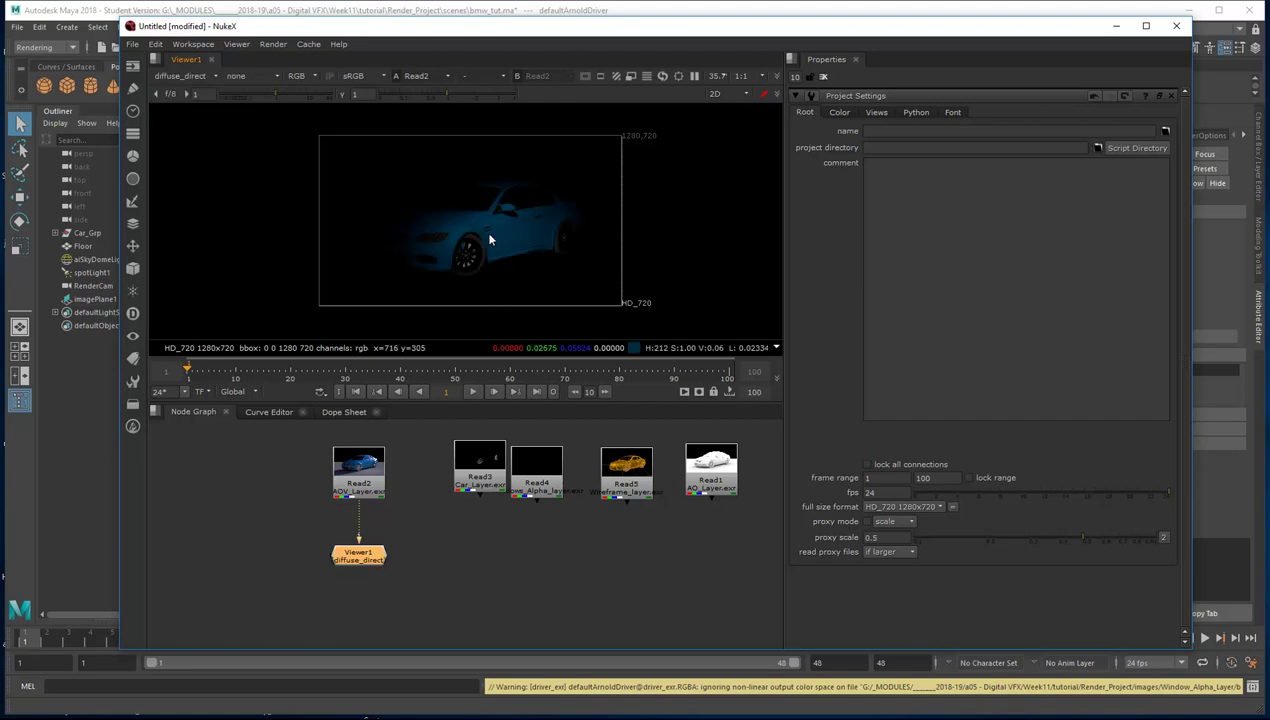
click(165, 78)
click(180, 190)
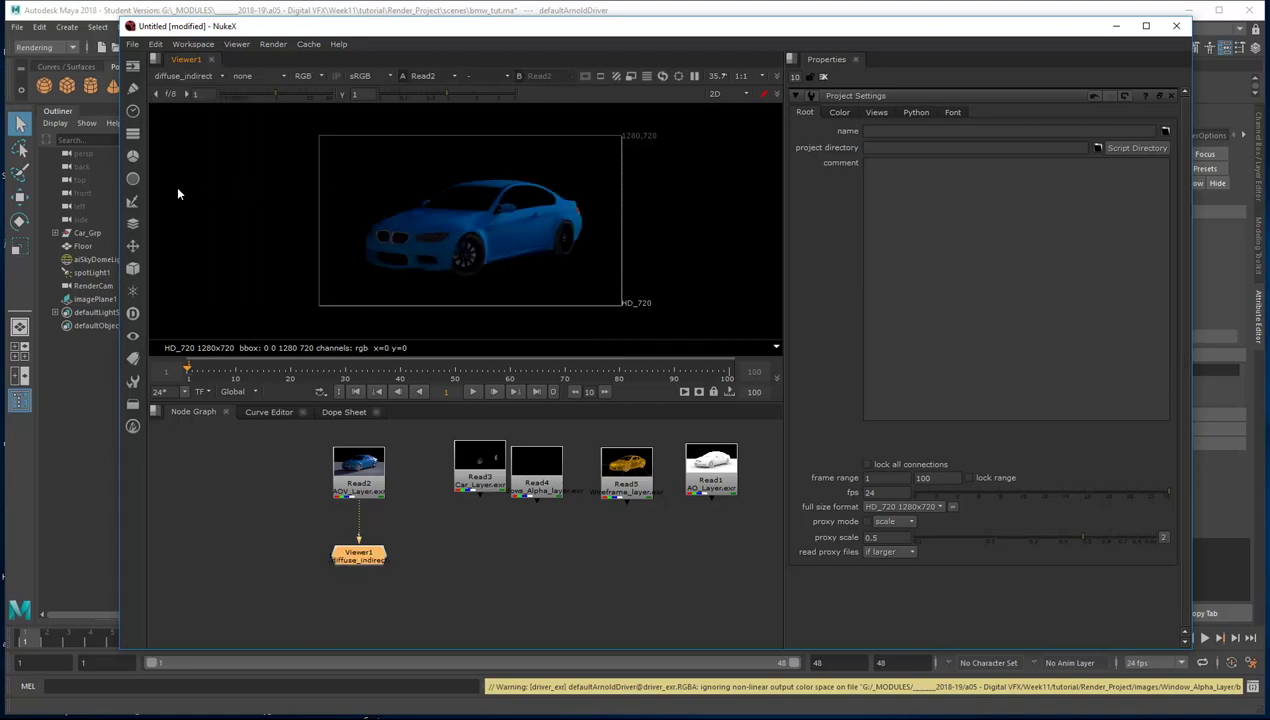
View the specular_direct and specular_indirect layers of AOV_Layer.exr in turn
click(175, 76)
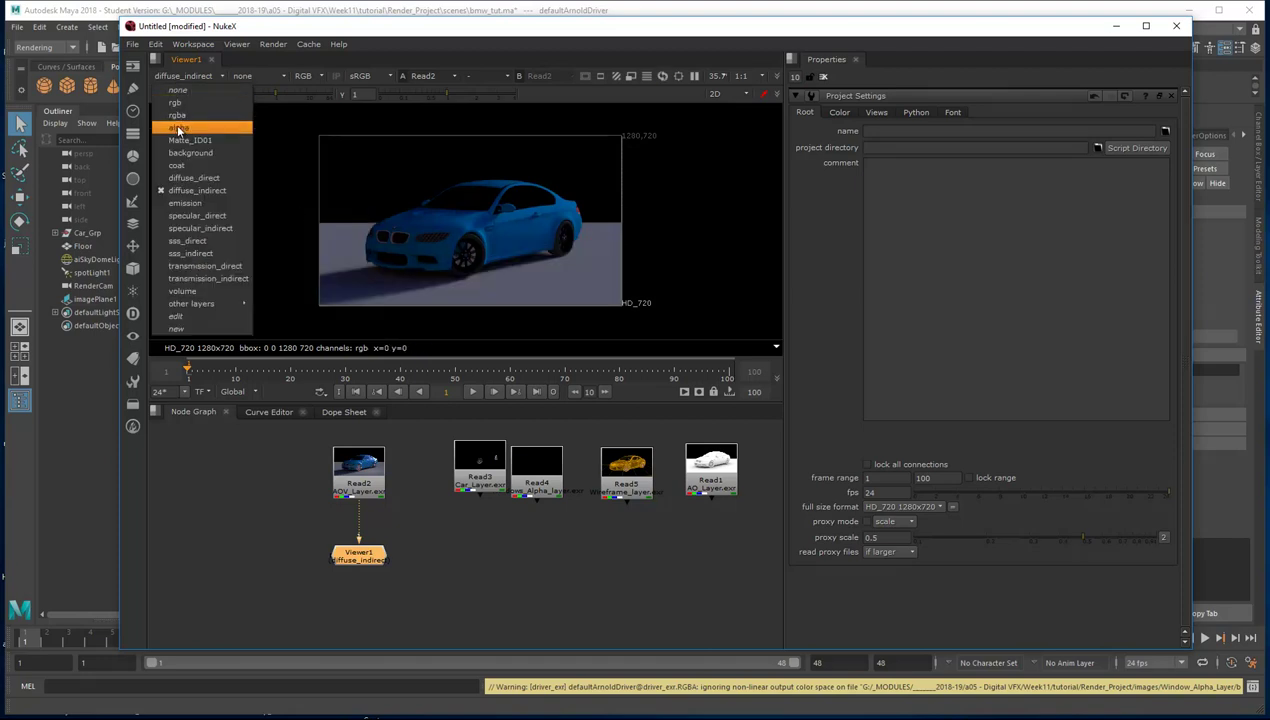
click(176, 216)
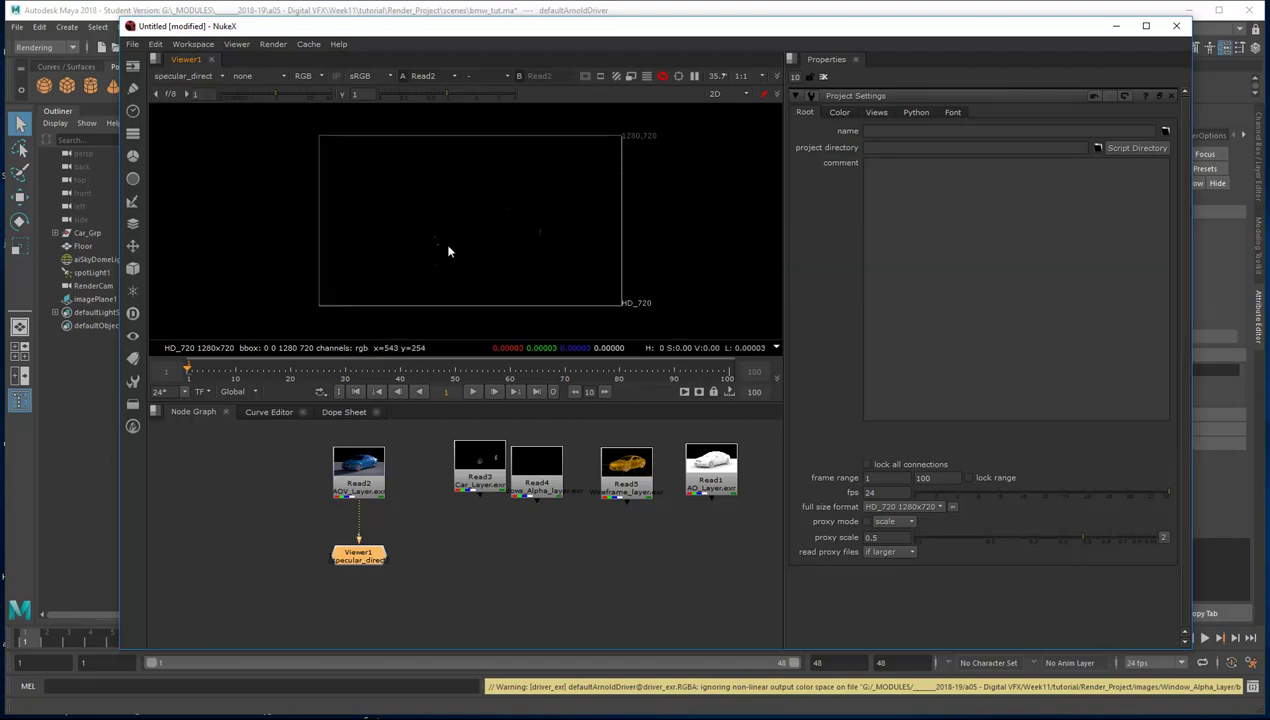
click(180, 76)
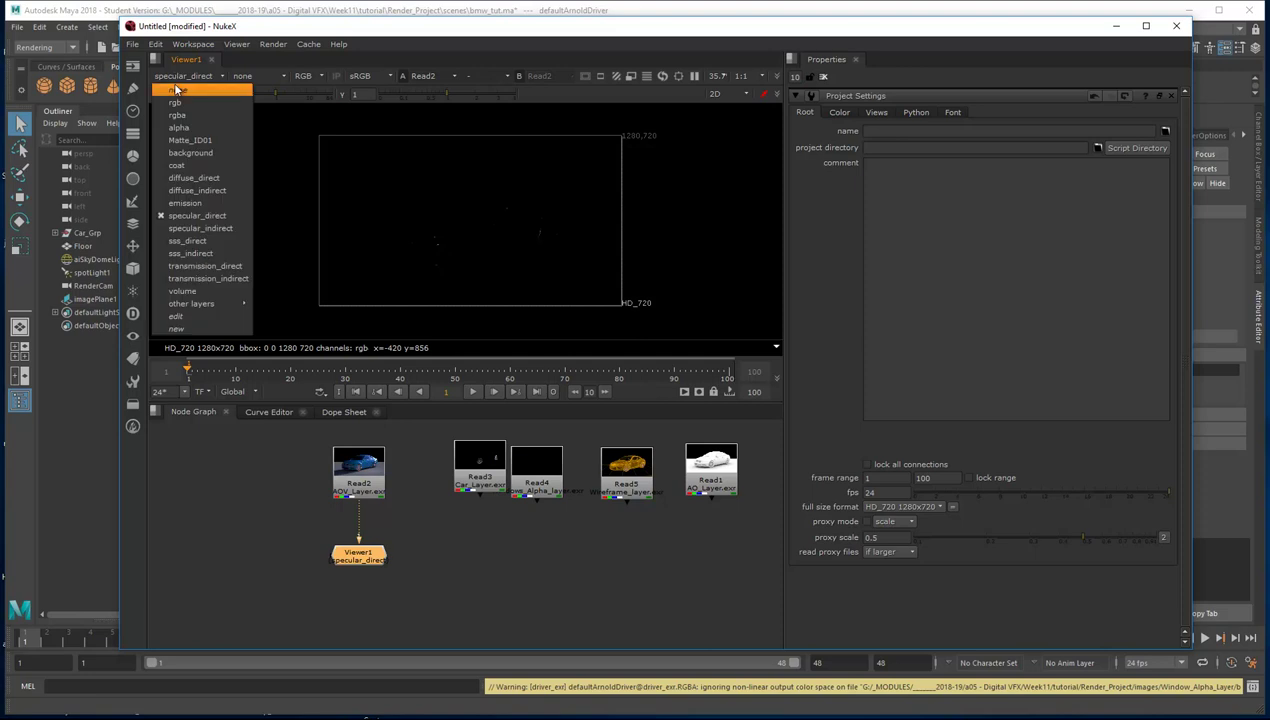
click(185, 229)
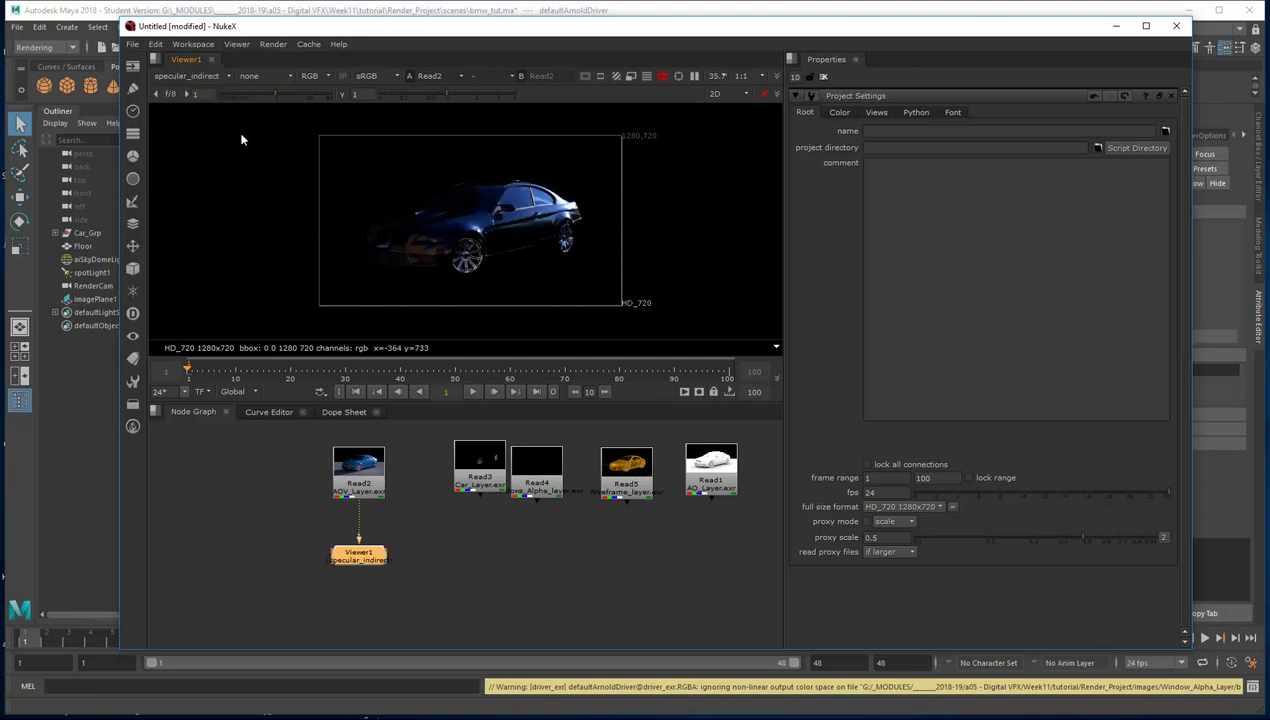
click(176, 78)
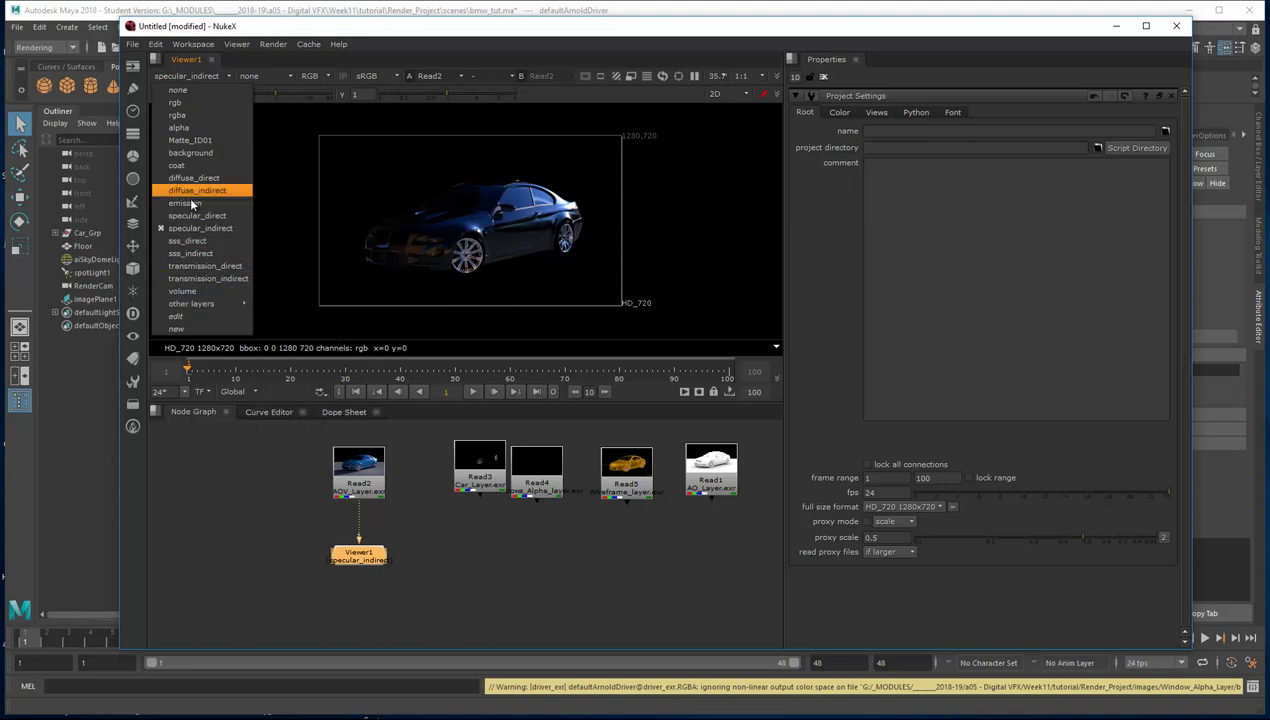
click(276, 113)
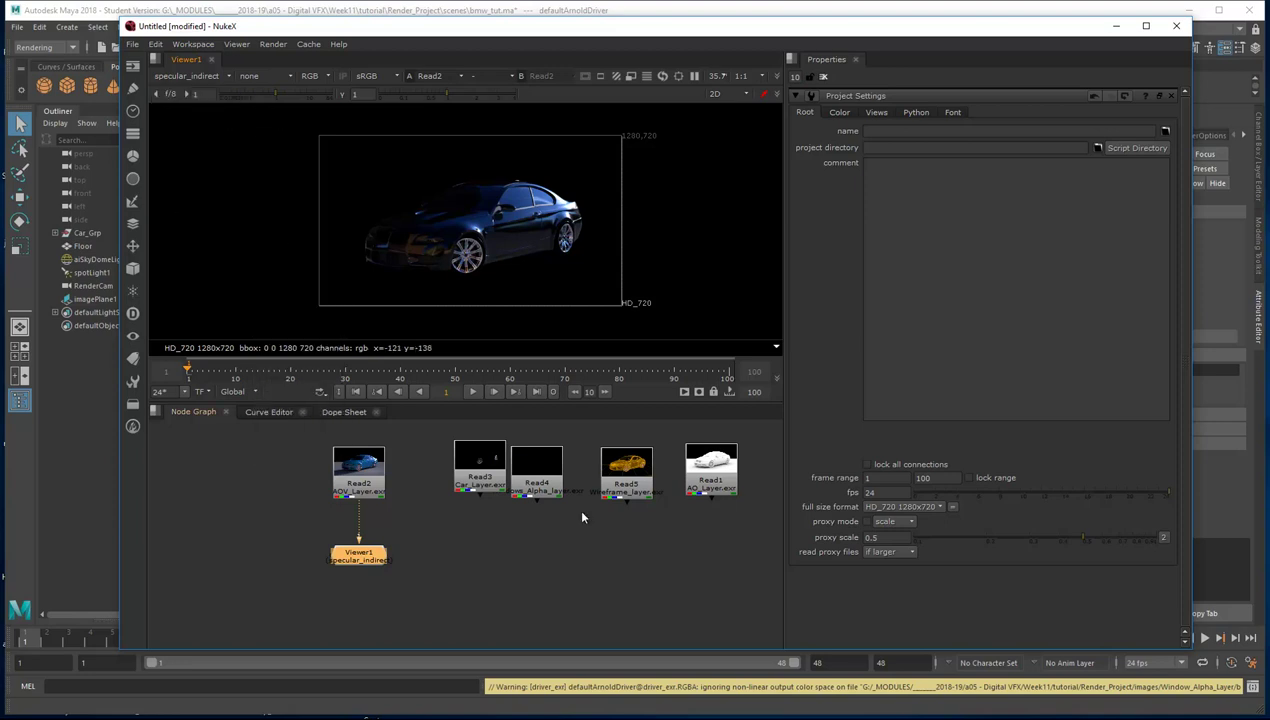
Return the viewer to the rgba layer, connect it to the Car_Layer Read node and check that render's alpha channel
click(172, 78)
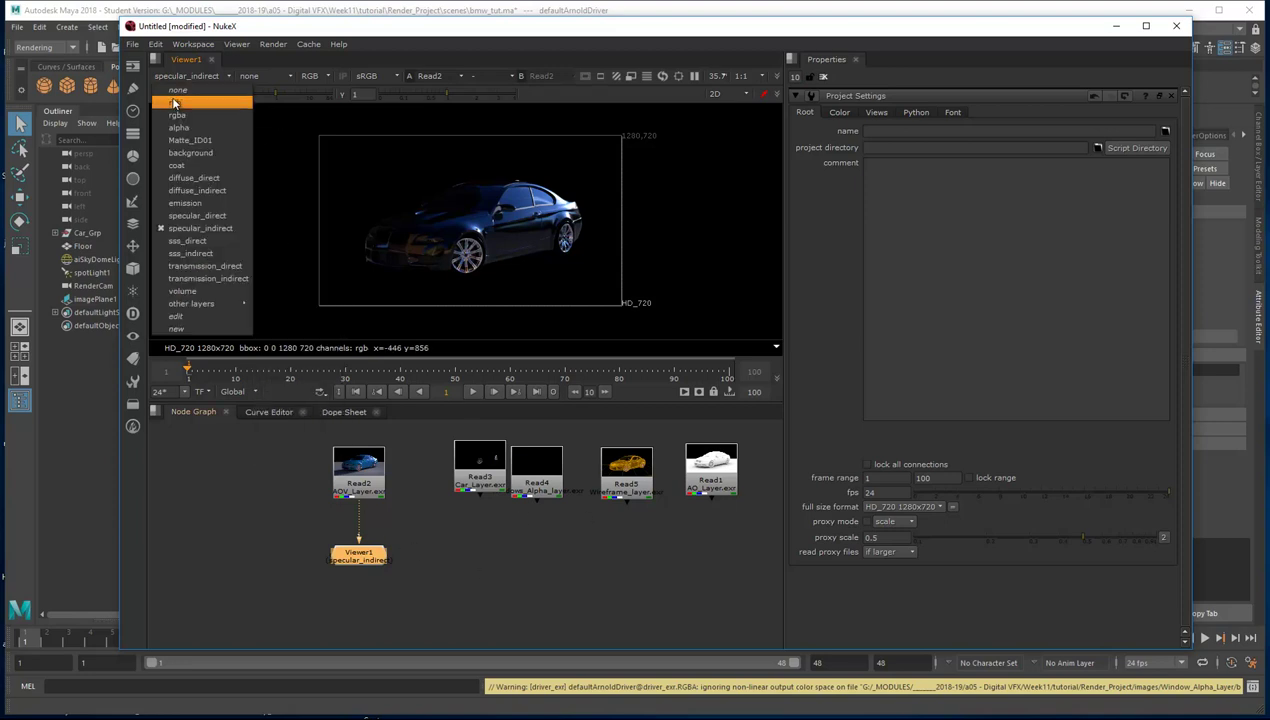
click(175, 116)
drag(361, 538, 478, 470)
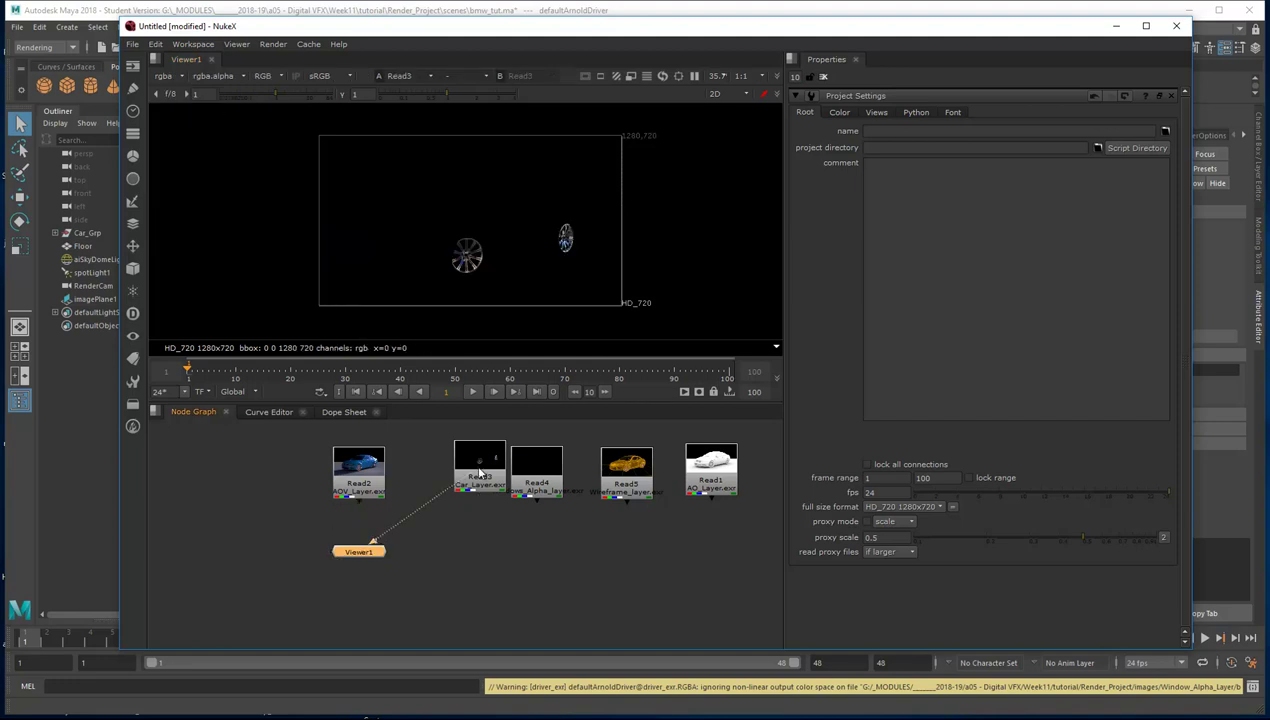
key(a)
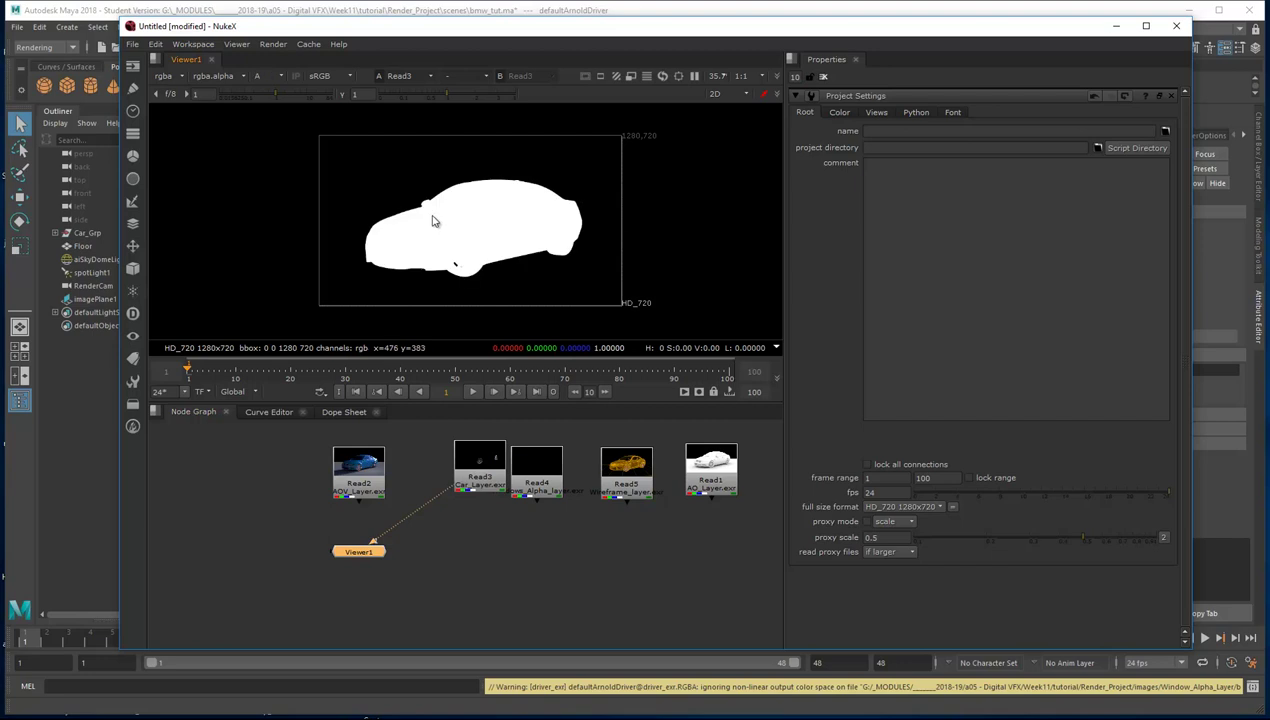
key(a)
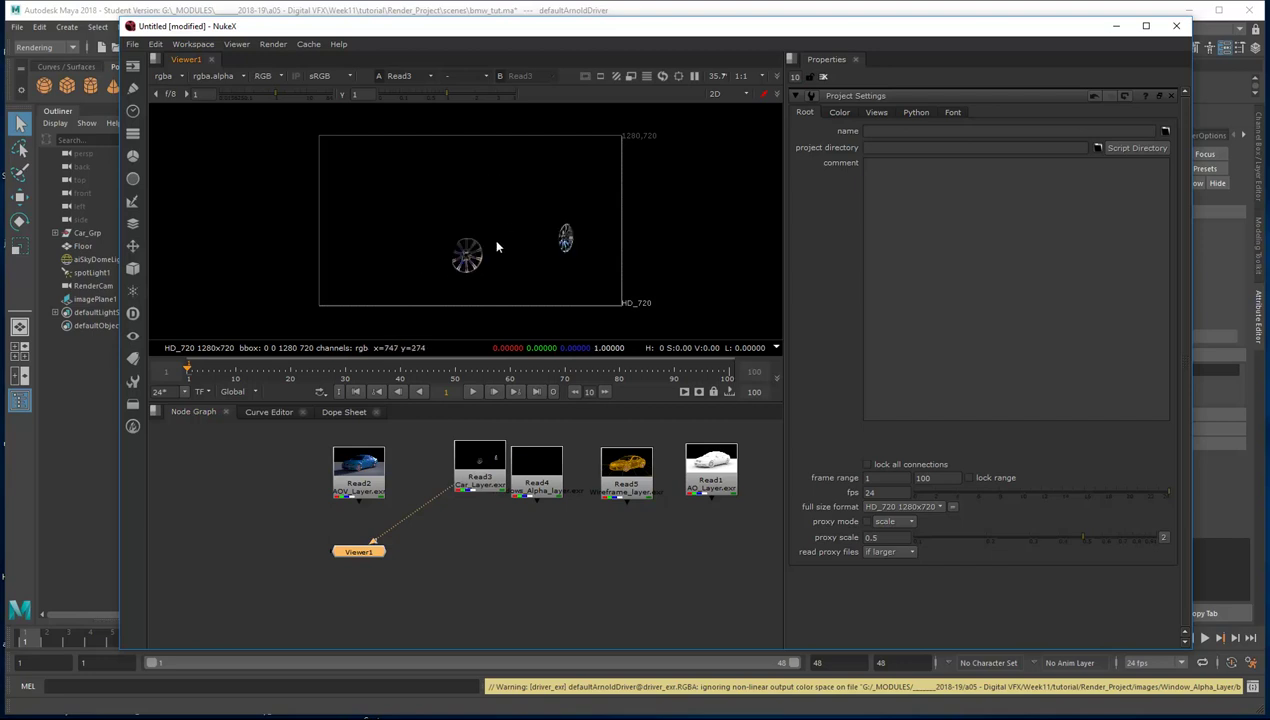
Connect the viewer to the Window_Alpha_Layer Read node and check its alpha channel
drag(372, 545, 557, 478)
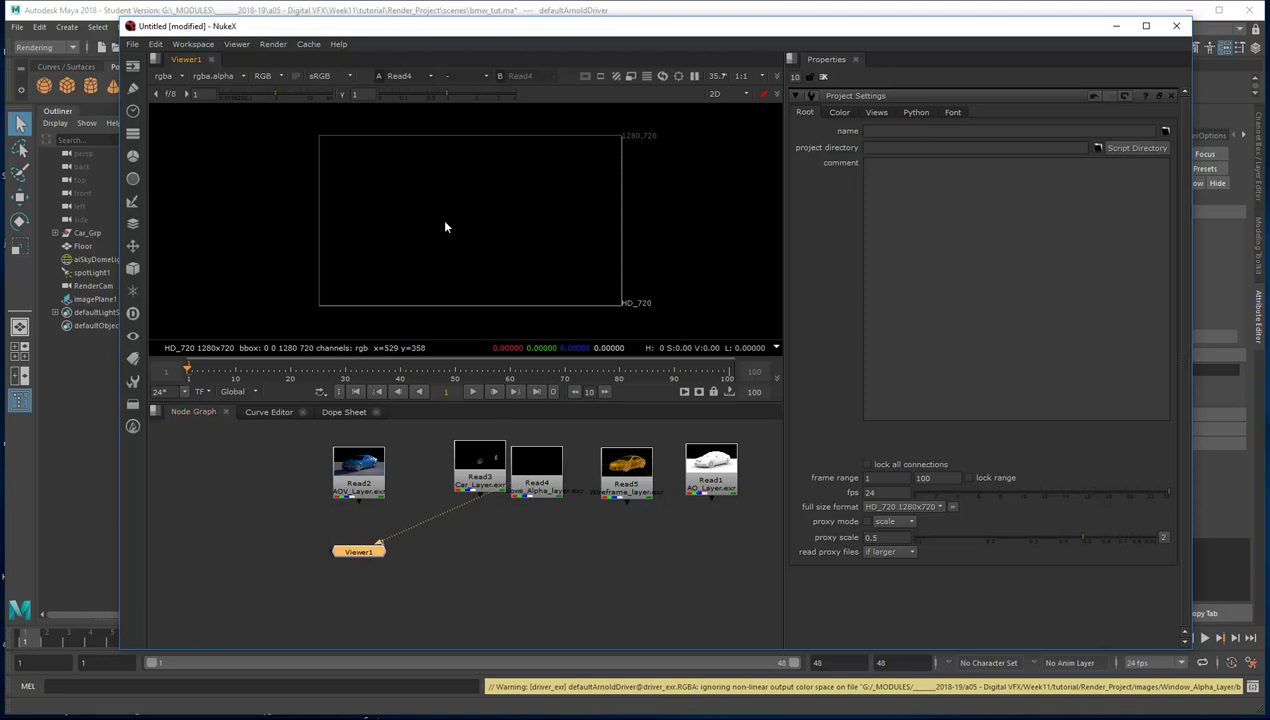
key(a)
key(a)
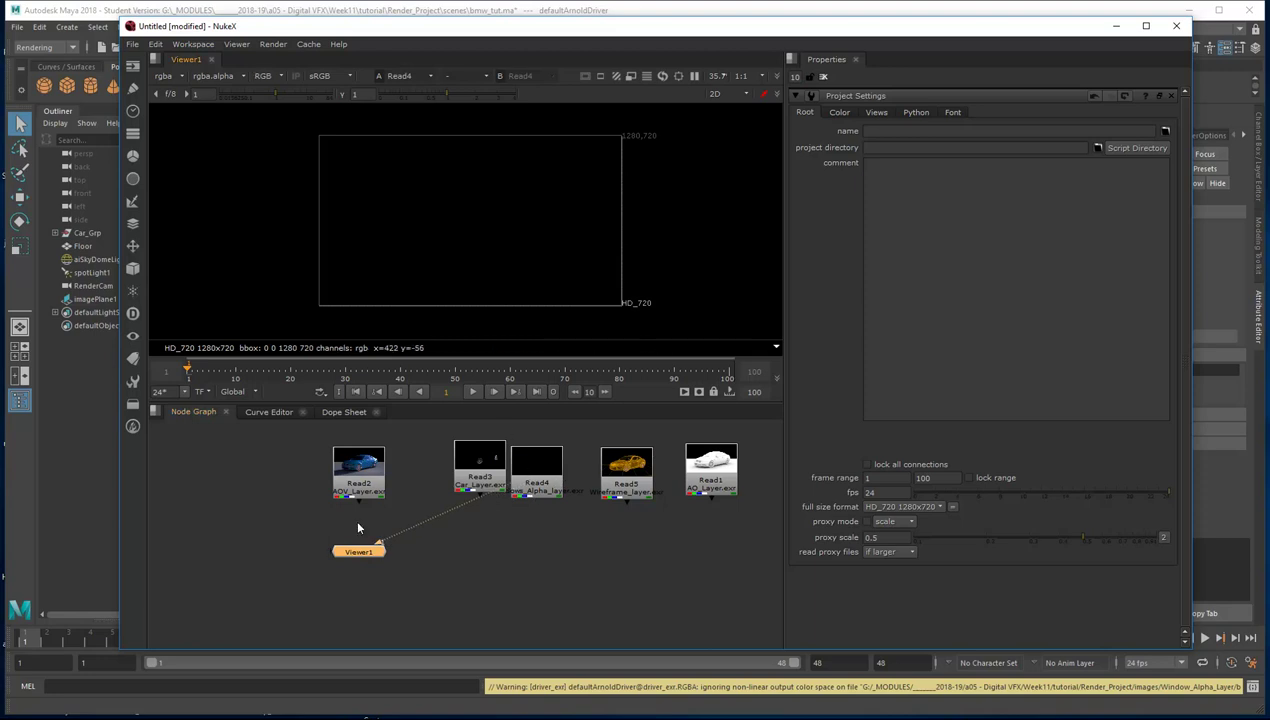
View the wireframe and AO layer renders in turn, and close Nuke to return to Maya
drag(370, 557, 625, 478)
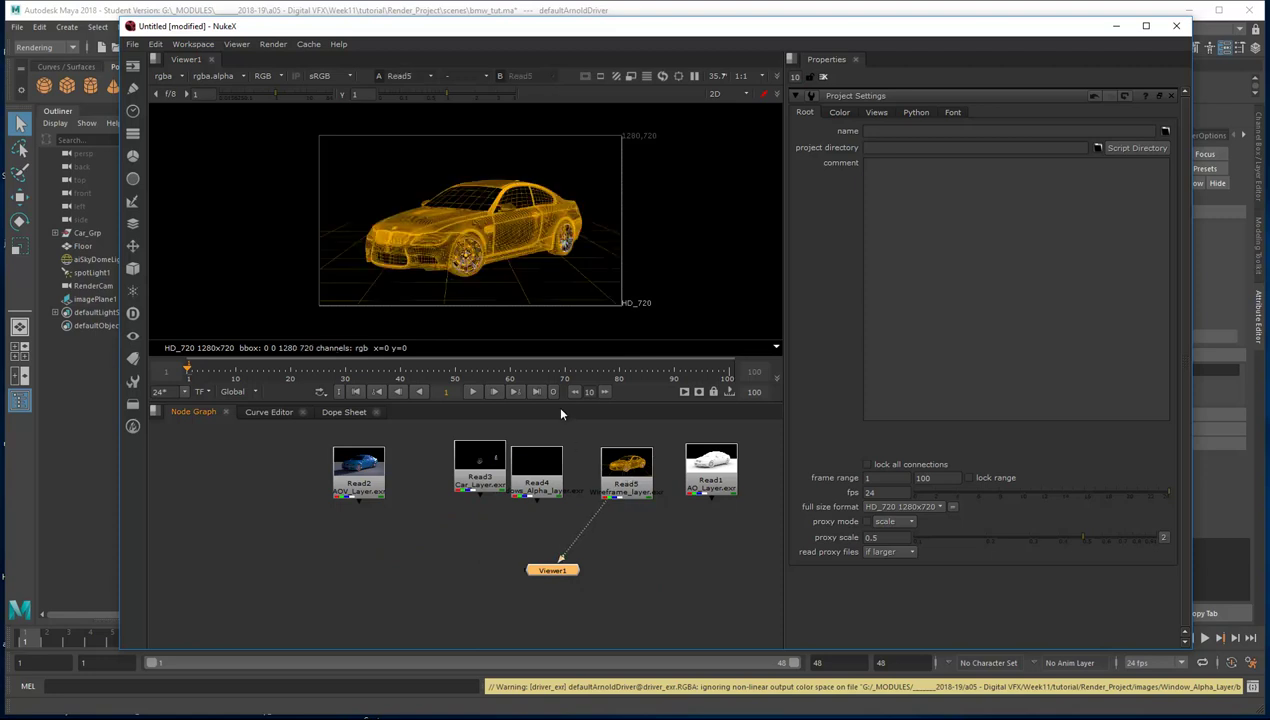
drag(567, 560, 710, 472)
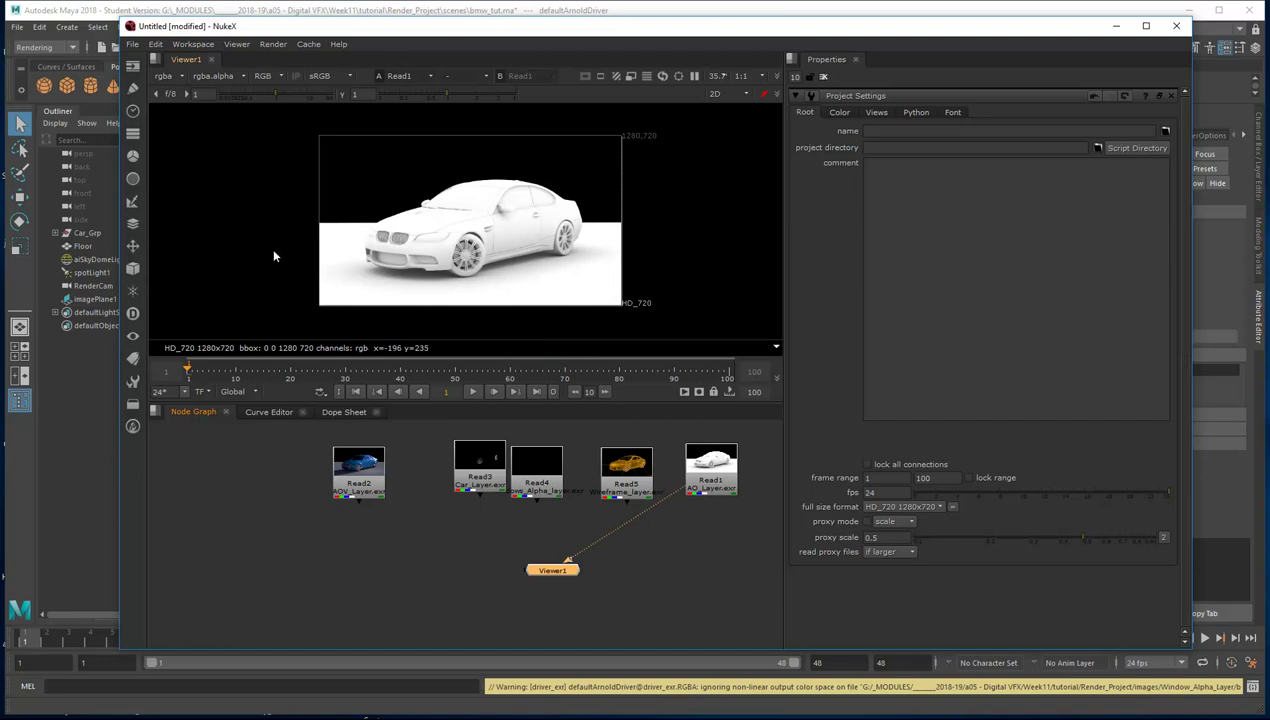
click(1176, 25)
click(656, 355)
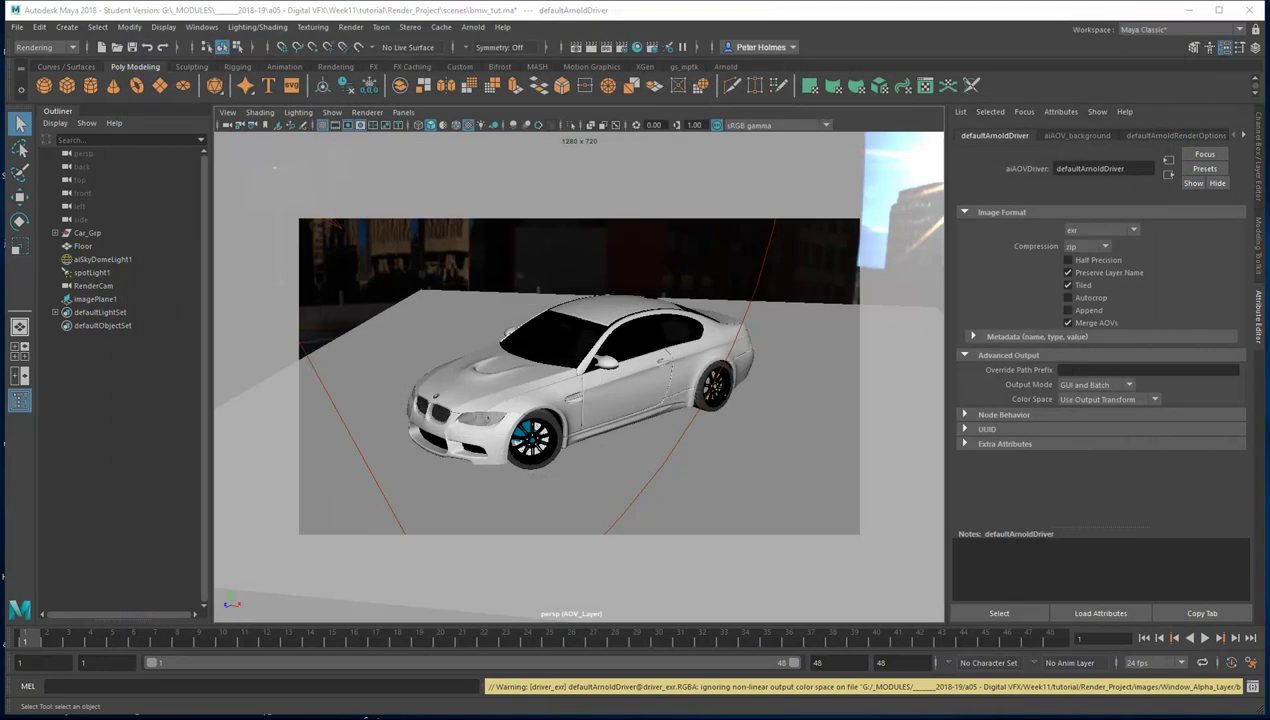